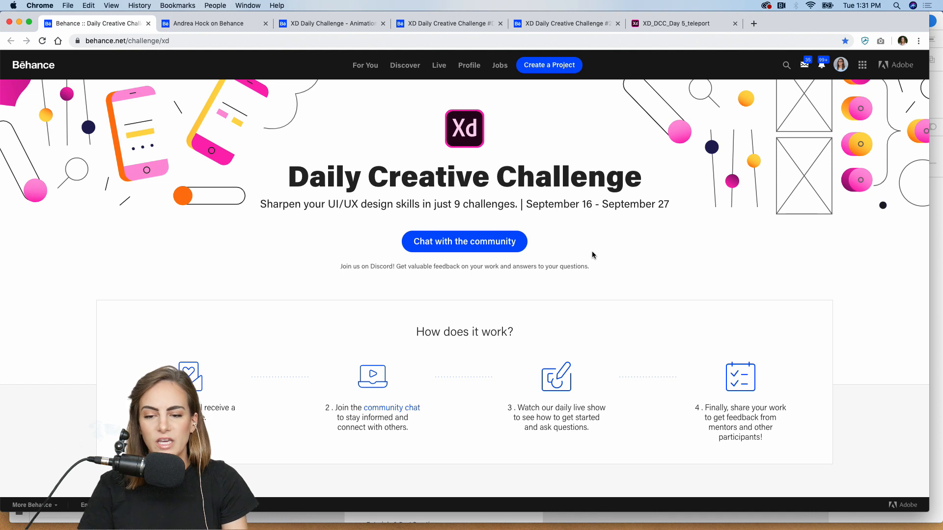
# - Check the Creative Cloud panel, then scroll Behance down to Unlock The Challenges
pyautogui.click(767, 5)
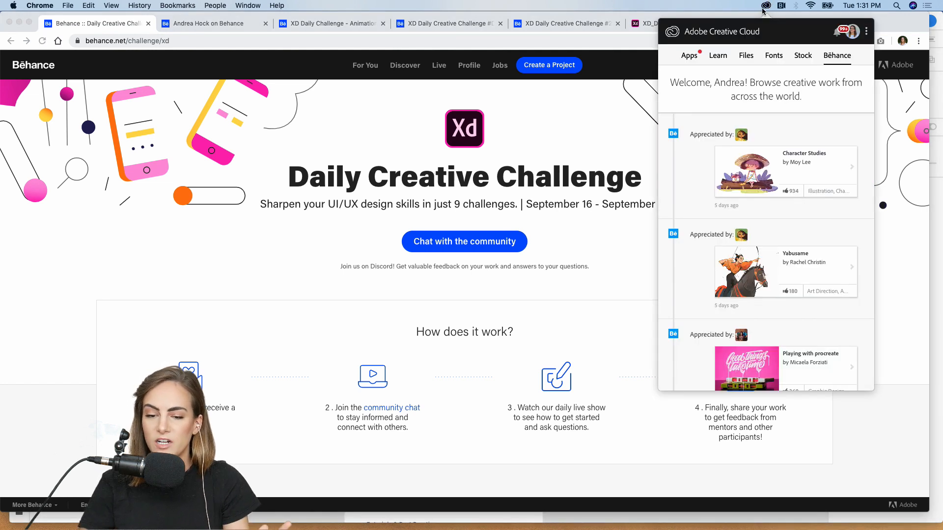
pyautogui.click(615, 139)
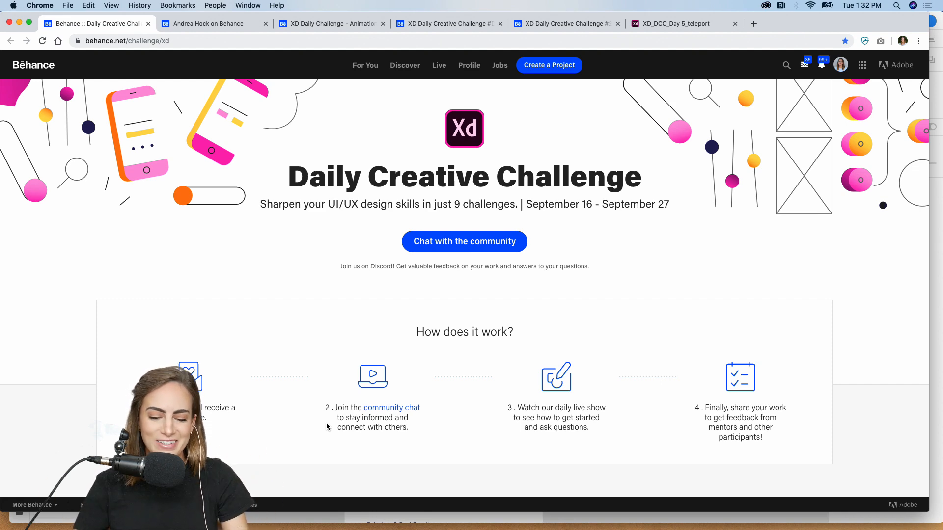
pyautogui.scroll(-5, 326, 424)
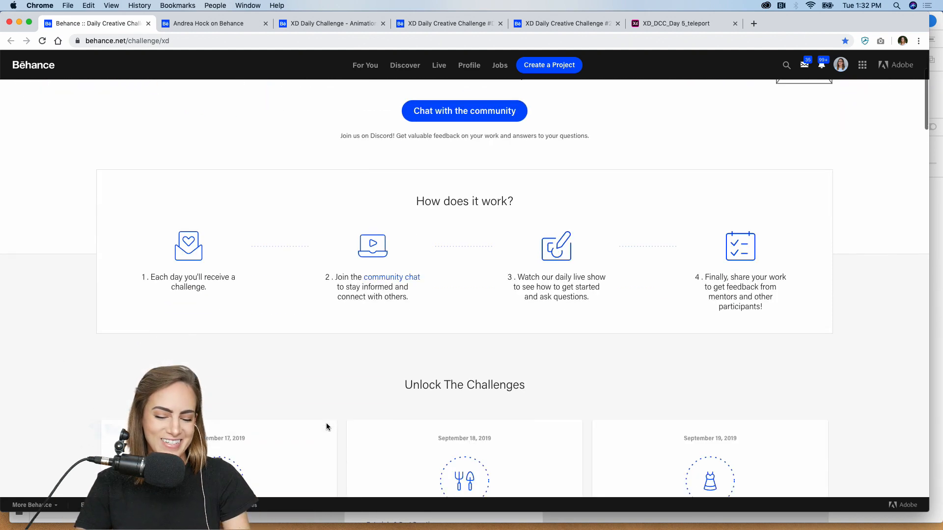
pyautogui.scroll(-4, 327, 427)
pyautogui.scroll(-4, 858, 318)
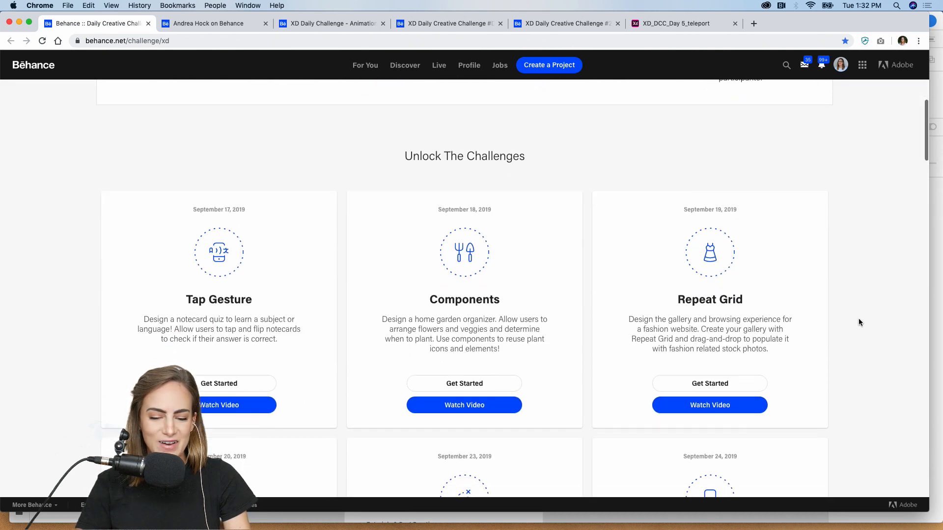
pyautogui.scroll(-2, 859, 322)
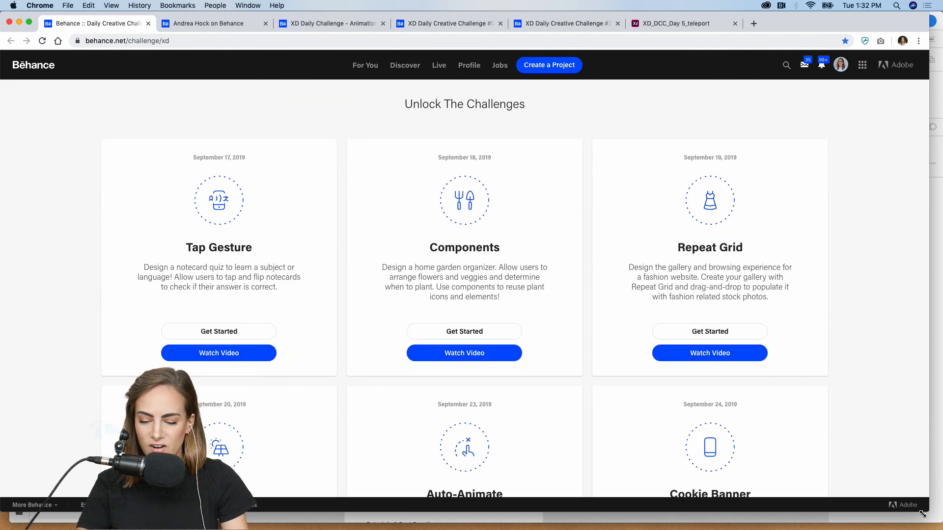
# - Widen the Chrome window to full screen width and scroll to the Cookie Banner card
pyautogui.moveTo(926, 512); pyautogui.dragTo(939, 515)
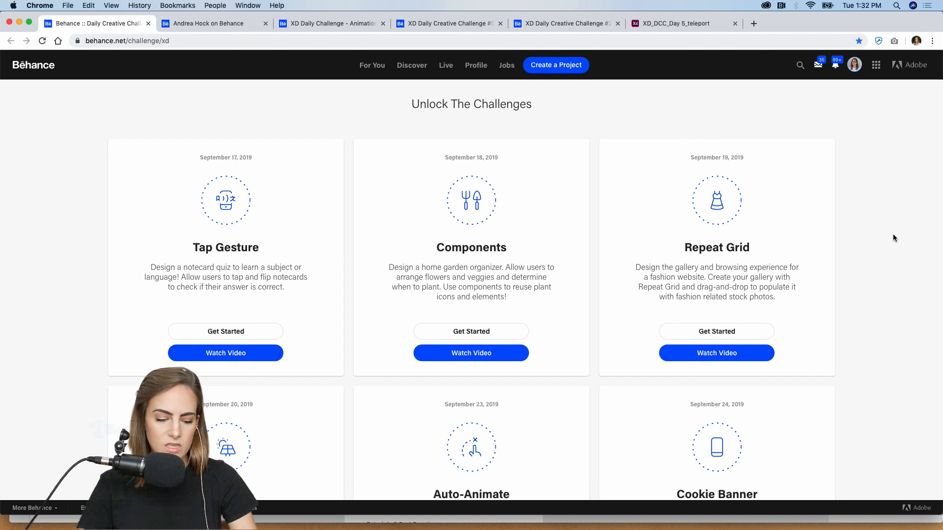
pyautogui.scroll(-4, 893, 238)
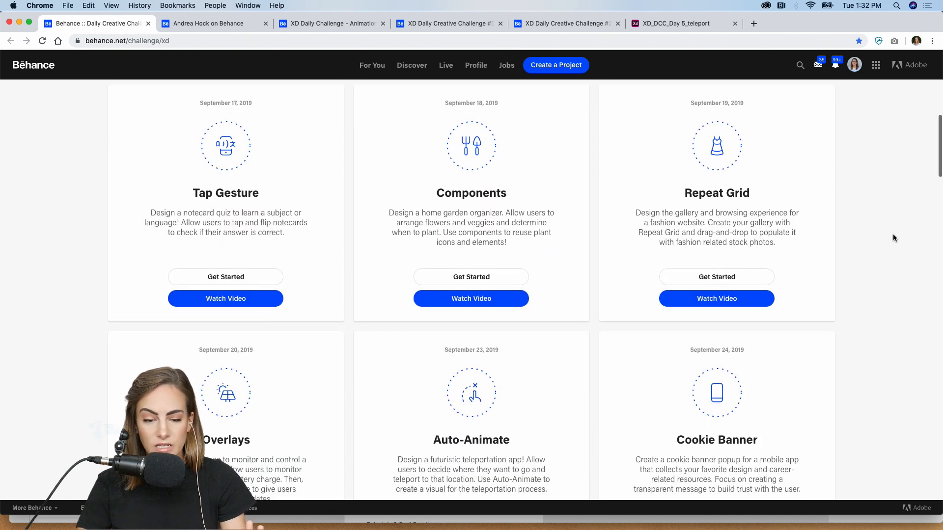
pyautogui.scroll(-6, 893, 234)
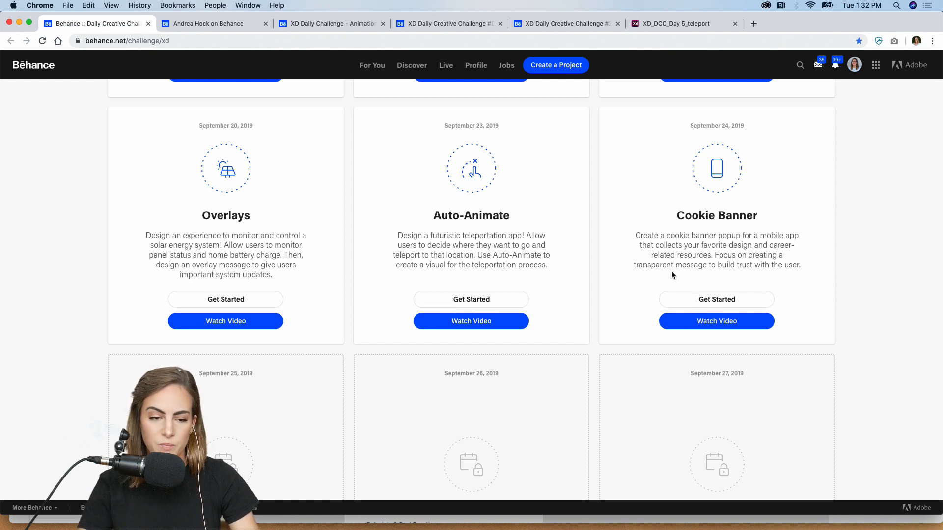
# - Open Cookie Banner's starter files in Dropbox, close that tab, and scroll Behance to Next Steps
pyautogui.click(708, 299)
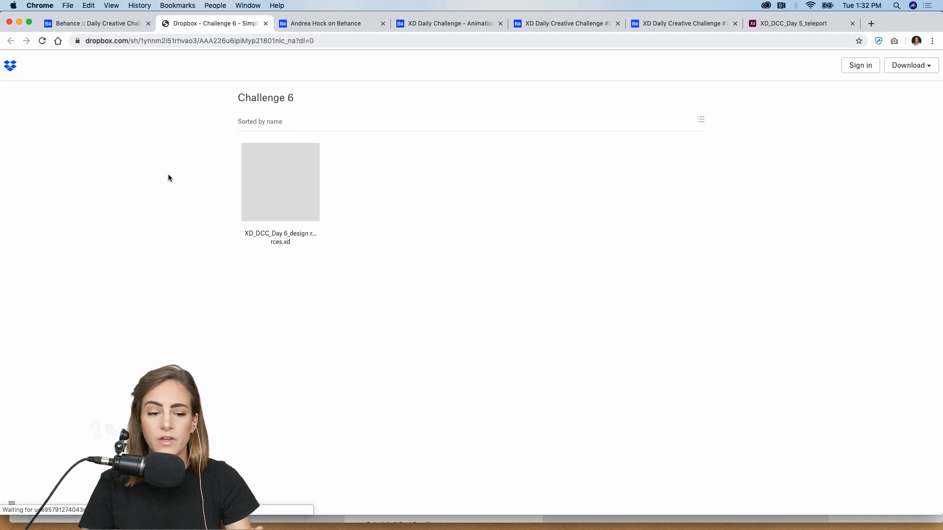
pyautogui.click(266, 23)
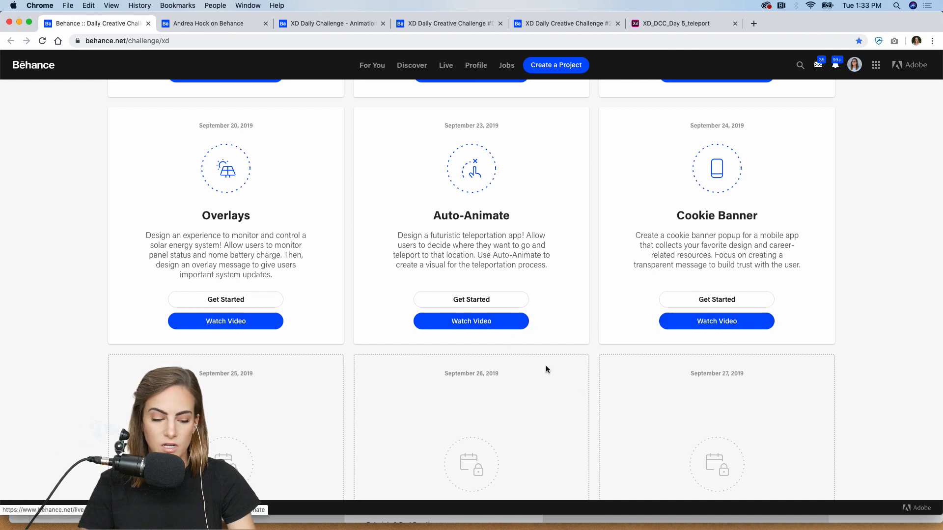
pyautogui.scroll(-10, 581, 395)
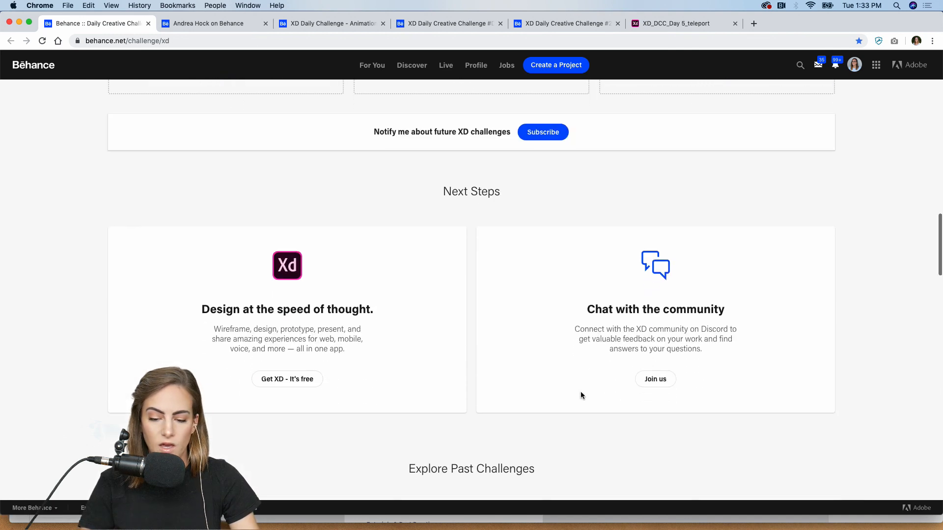
pyautogui.scroll(-2, 581, 395)
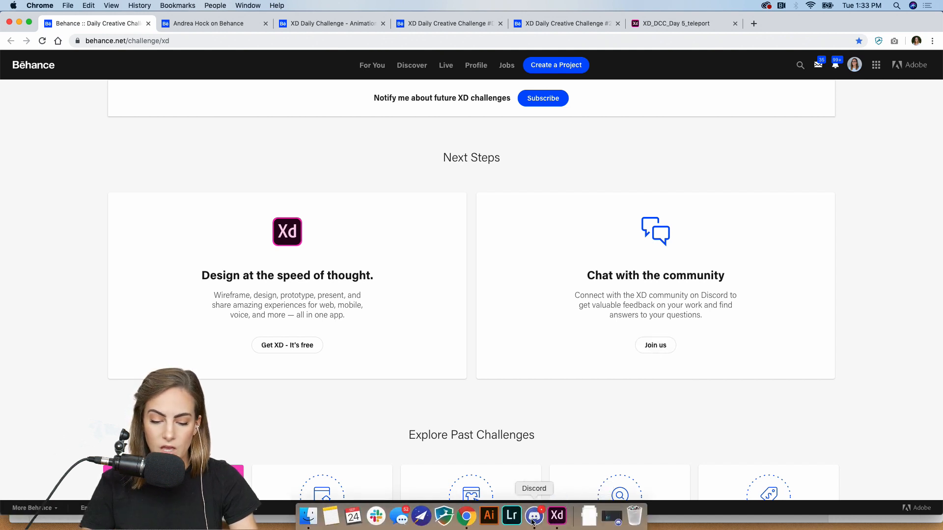
pyautogui.click(542, 517)
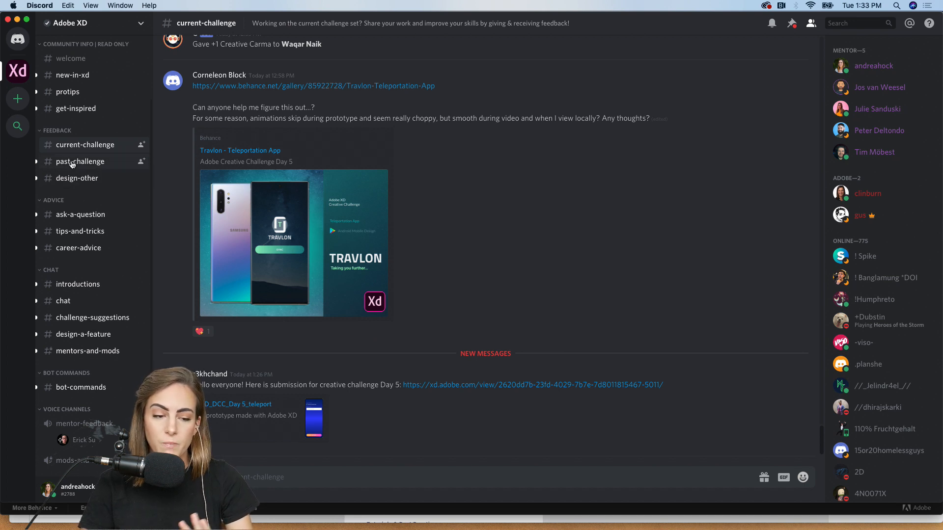
pyautogui.click(73, 164)
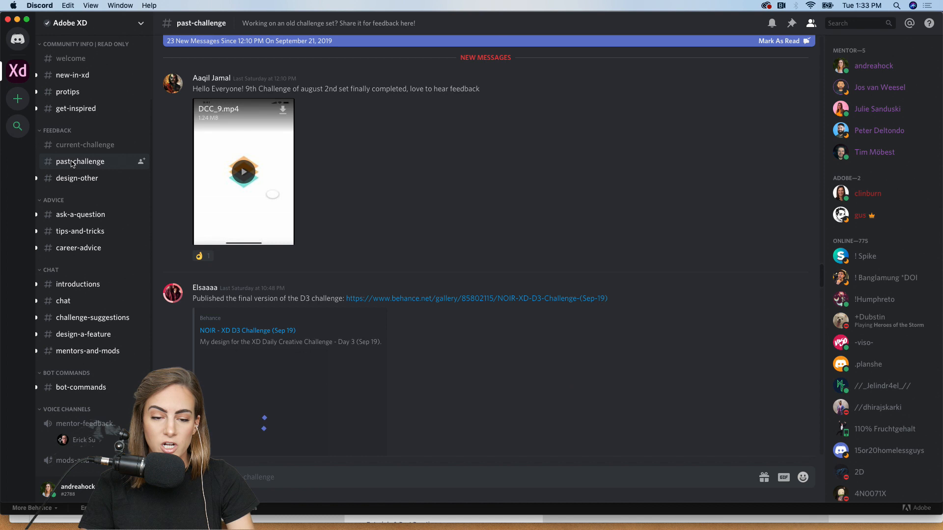
pyautogui.click(96, 180)
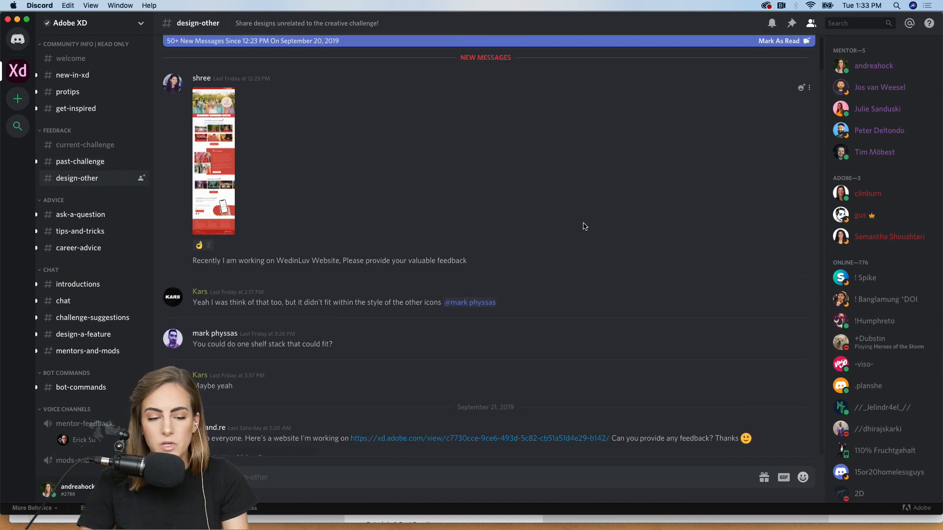
pyautogui.hotkey('alt', 'Up')
pyautogui.hotkey('alt', 'Up')
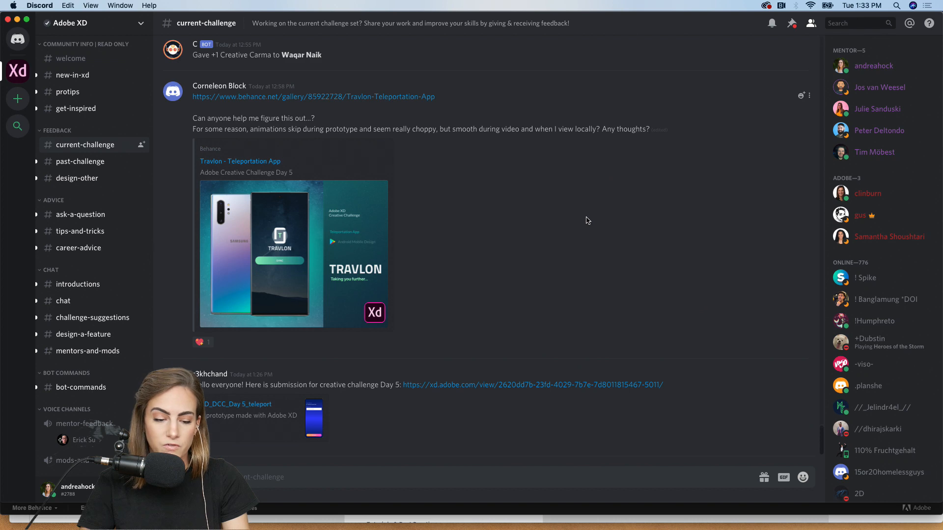
pyautogui.scroll(15, 588, 220)
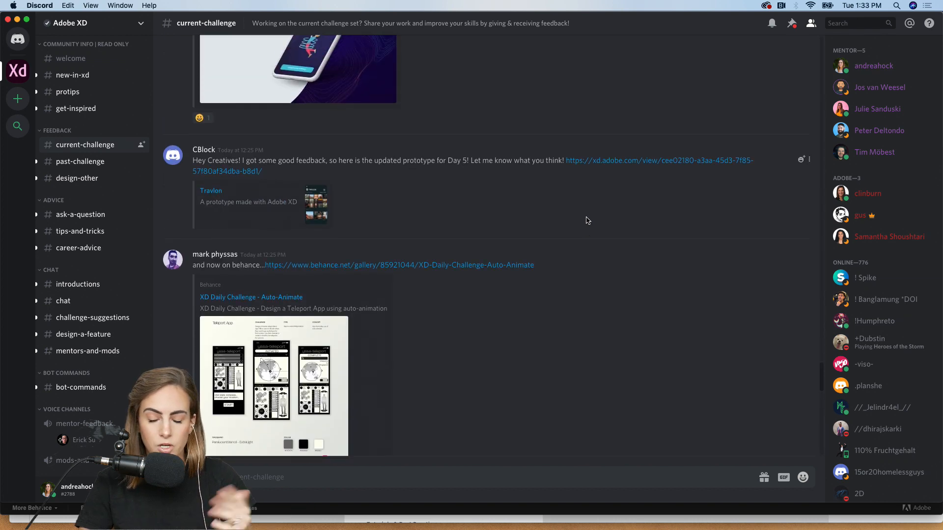
pyautogui.scroll(-2, 587, 221)
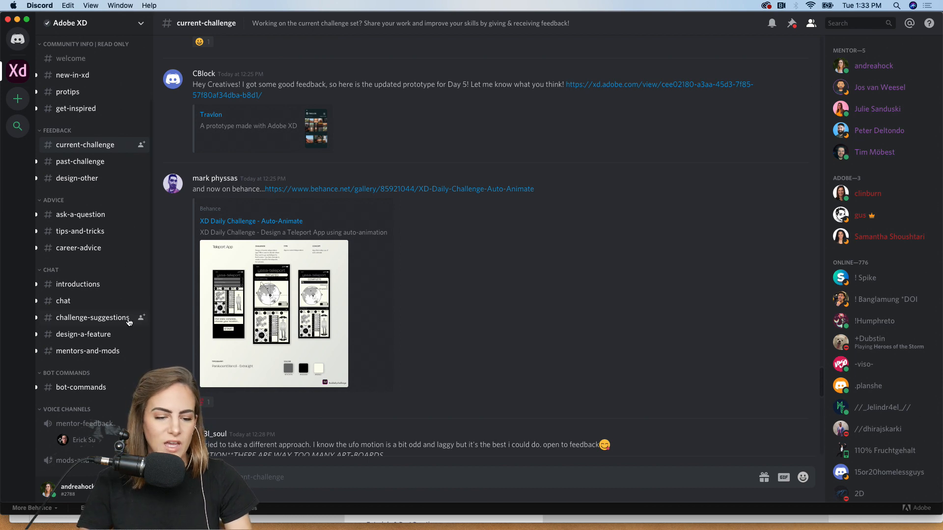
pyautogui.click(84, 288)
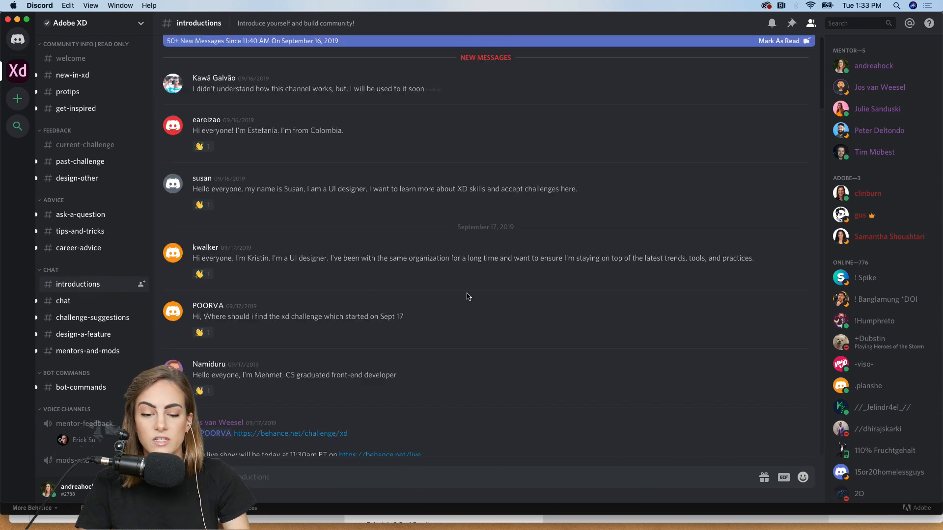
pyautogui.click(17, 20)
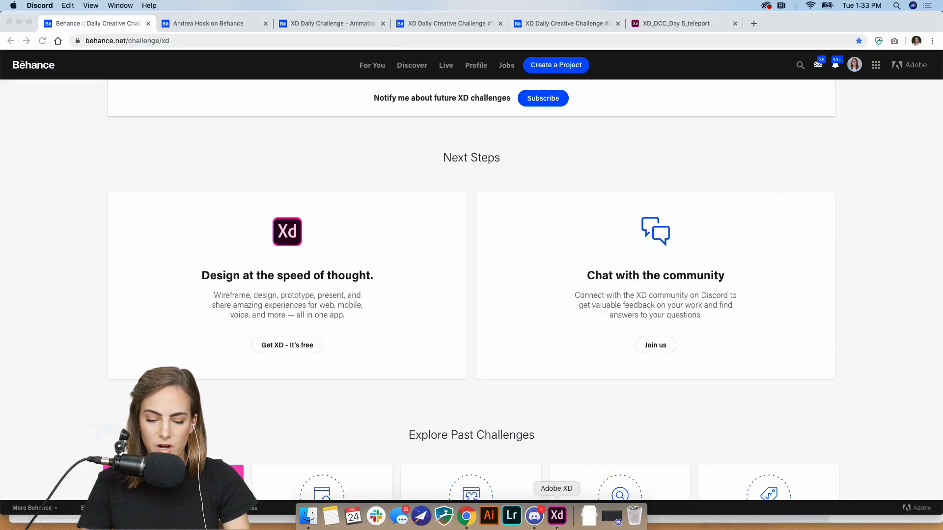
# - Widen the XD window and zoom into the Day 6 resources' About the Challenge brief
pyautogui.click(557, 516)
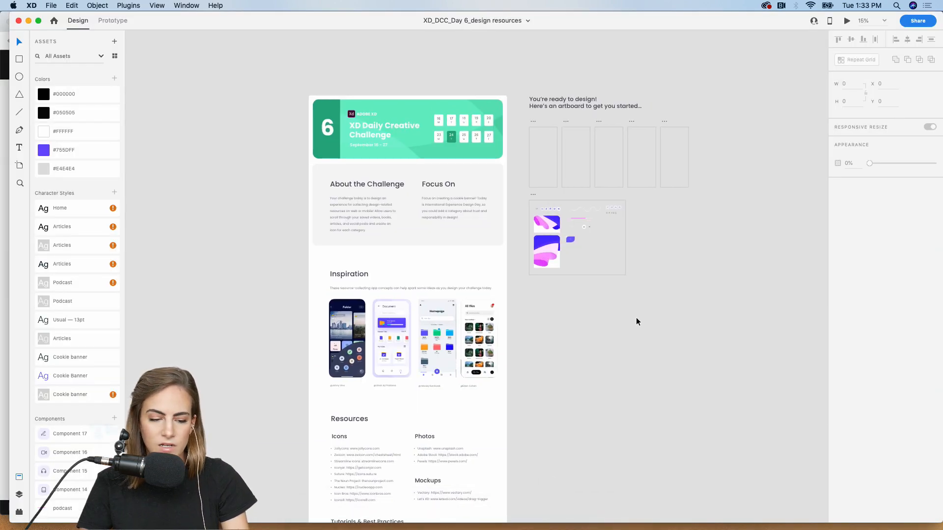
pyautogui.moveTo(10, 521); pyautogui.dragTo(3, 527)
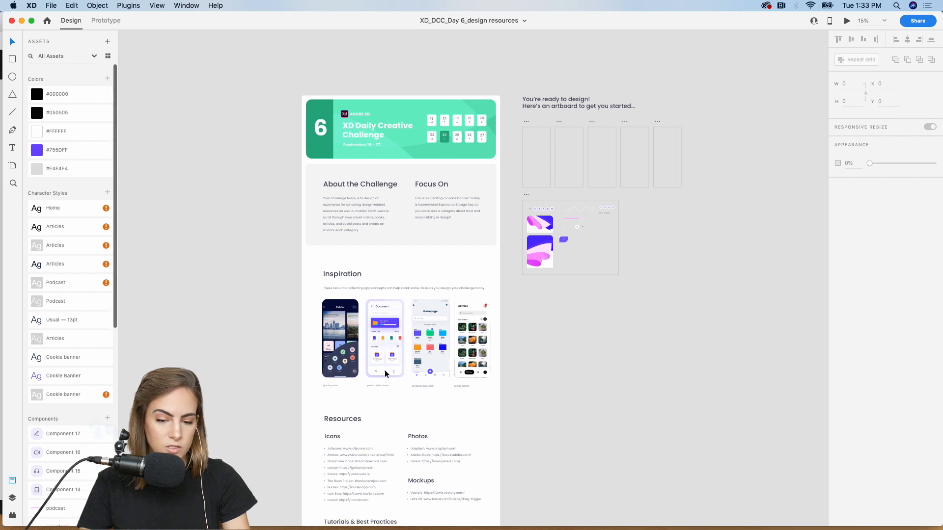
pyautogui.press('super+plus')
pyautogui.press('super+plus')
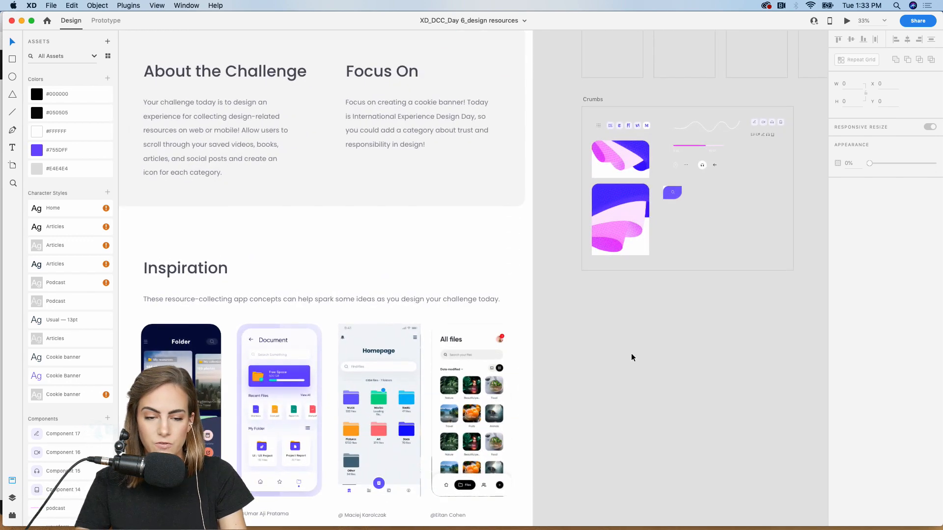
pyautogui.scroll(4, 632, 354)
pyautogui.hscroll(-2, 632, 354)
pyautogui.scroll(4, 632, 353)
pyautogui.hscroll(-2, 632, 353)
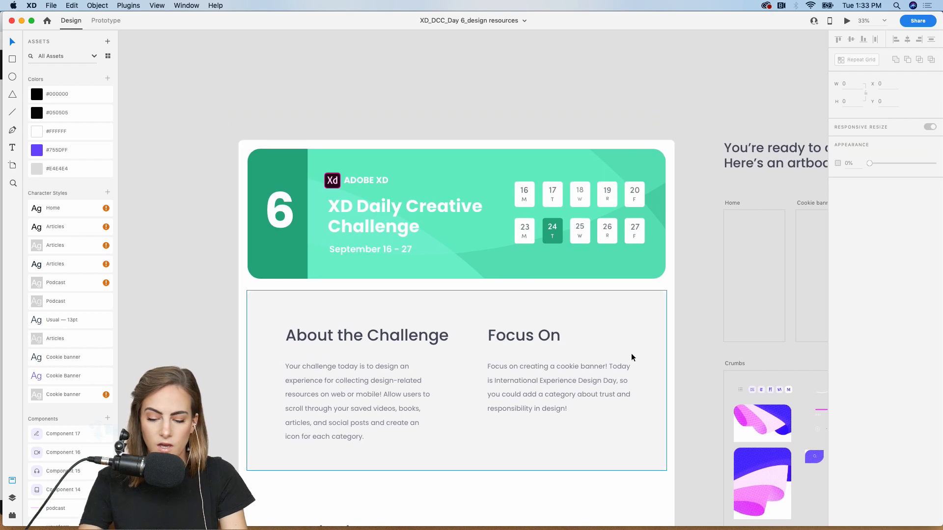
pyautogui.press('super+plus')
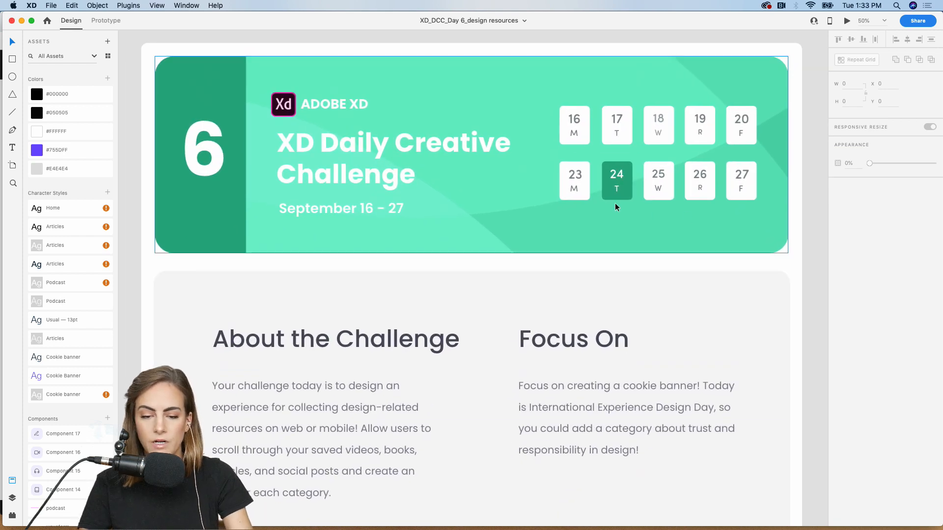
pyautogui.scroll(-5, 411, 298)
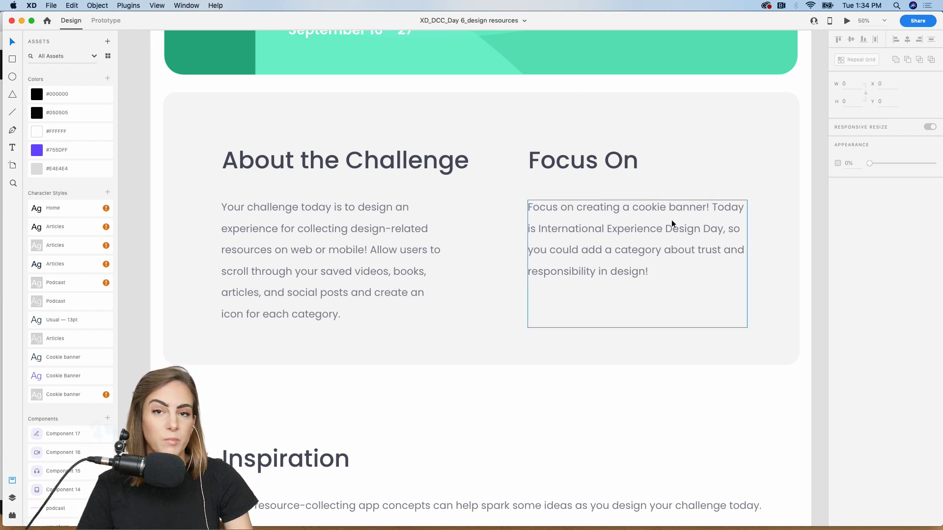
pyautogui.scroll(-10, 671, 220)
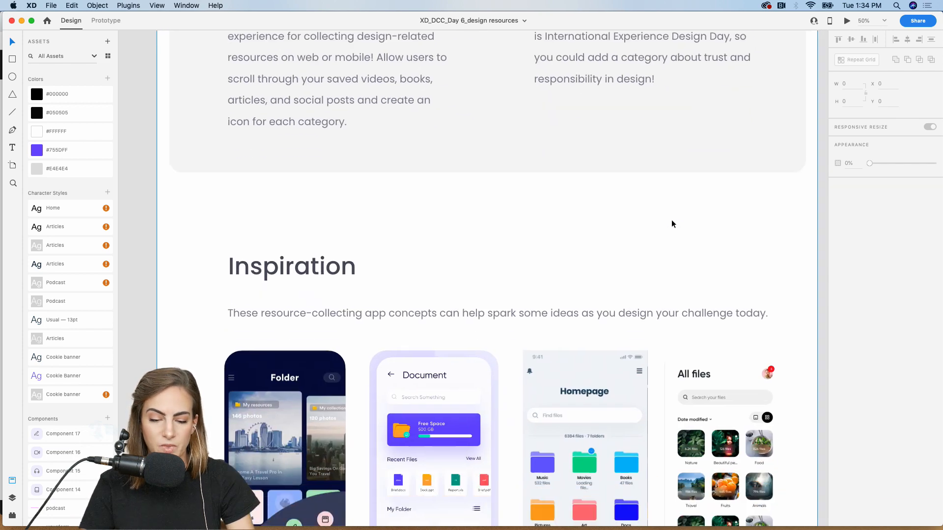
pyautogui.scroll(-3, 671, 220)
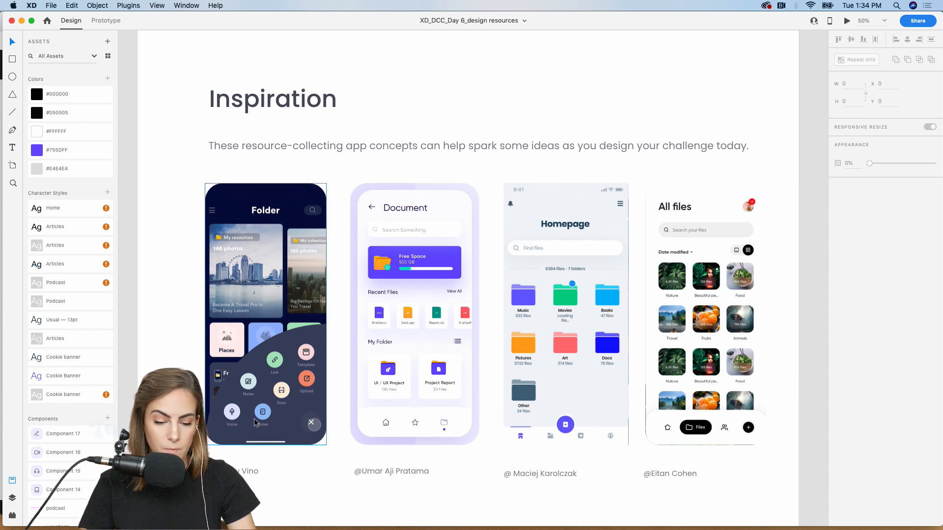
pyautogui.press('super+equal')
pyautogui.scroll(-1, 254, 423)
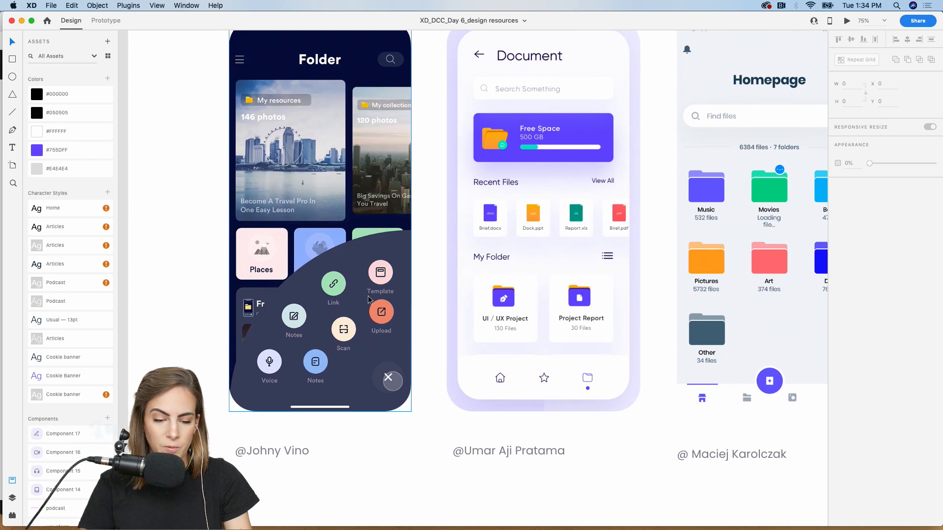
pyautogui.hscroll(5, 306, 393)
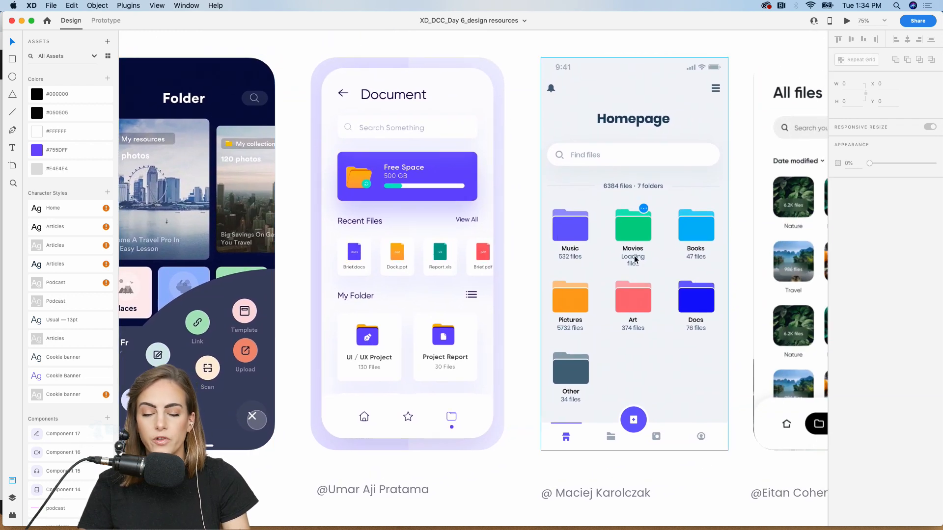
pyautogui.hscroll(10, 603, 317)
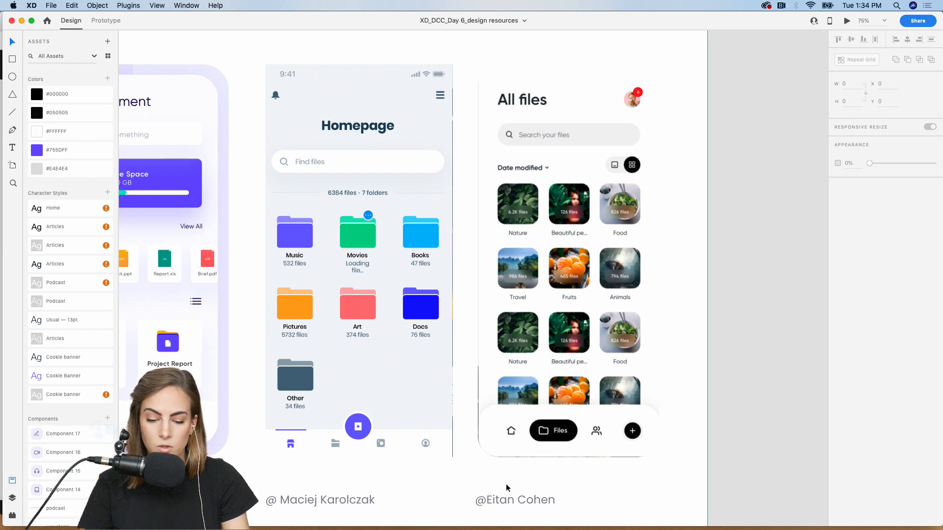
pyautogui.press('super+minus')
pyautogui.press('super+minus')
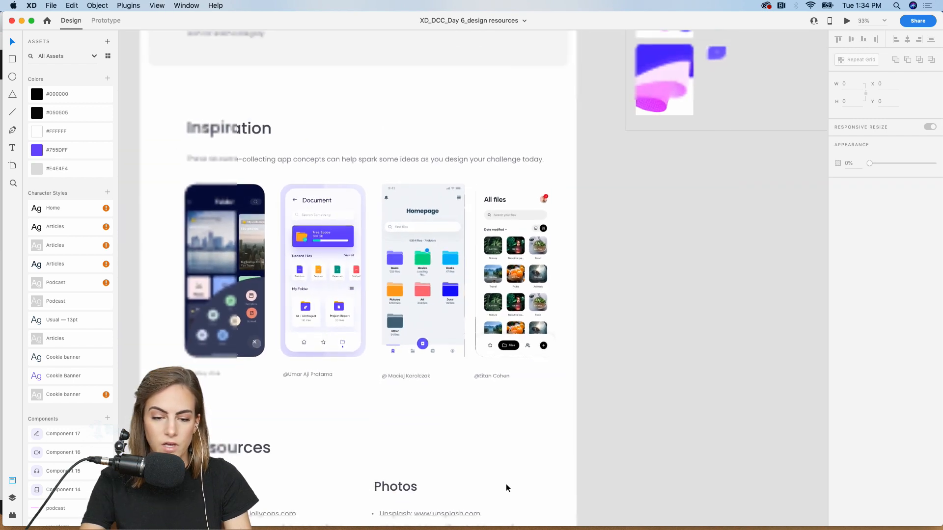
pyautogui.scroll(-3, 506, 485)
pyautogui.hscroll(-2, 506, 484)
pyautogui.scroll(-5, 506, 485)
pyautogui.hscroll(-2, 506, 484)
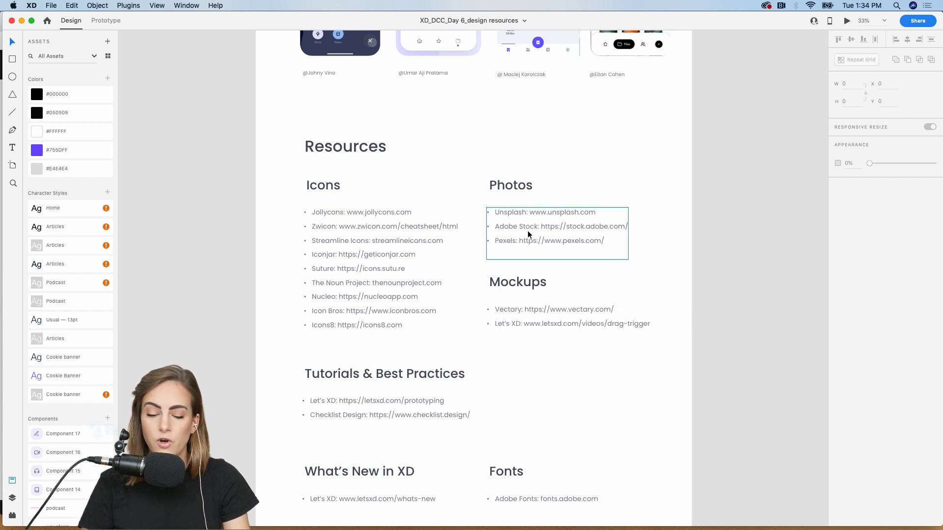
pyautogui.scroll(-2, 524, 300)
pyautogui.scroll(-5, 525, 302)
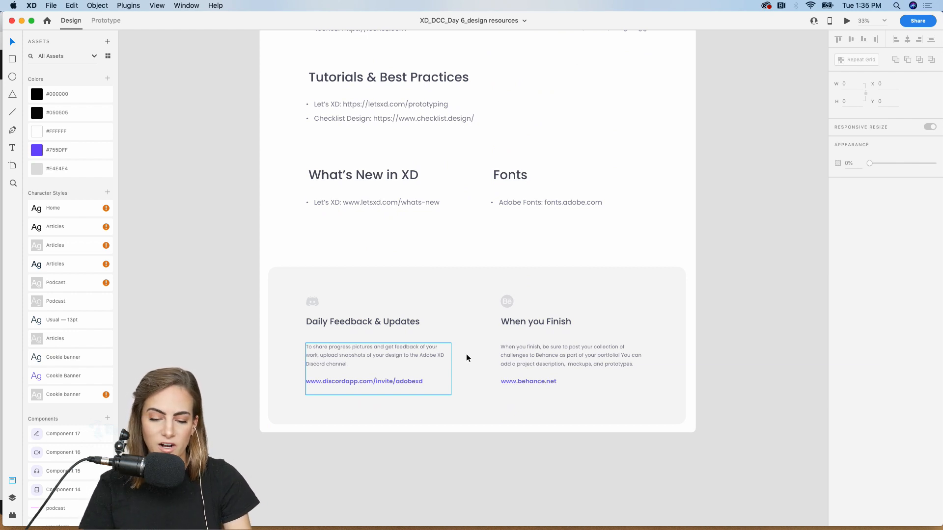
pyautogui.scroll(6, 506, 358)
pyautogui.hscroll(3, 506, 357)
pyautogui.scroll(8, 506, 356)
pyautogui.hscroll(3, 506, 357)
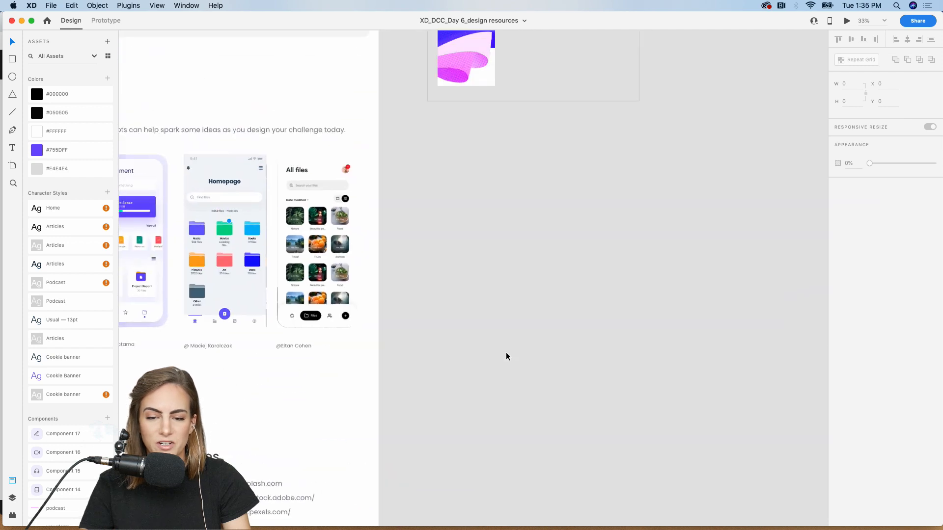
# - Scroll the resources file's canvas over to the starter artboards
pyautogui.scroll(5, 507, 356)
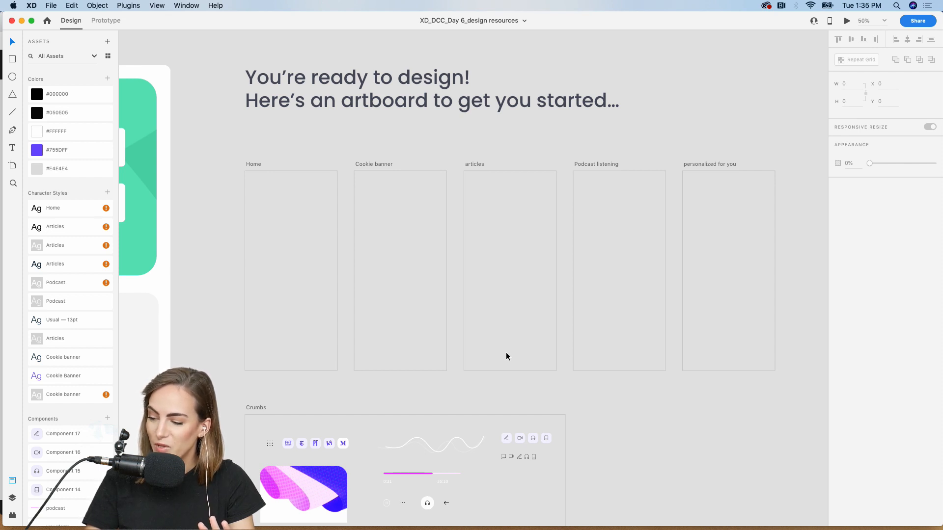
pyautogui.scroll(2, 506, 353)
pyautogui.hscroll(-2, 506, 352)
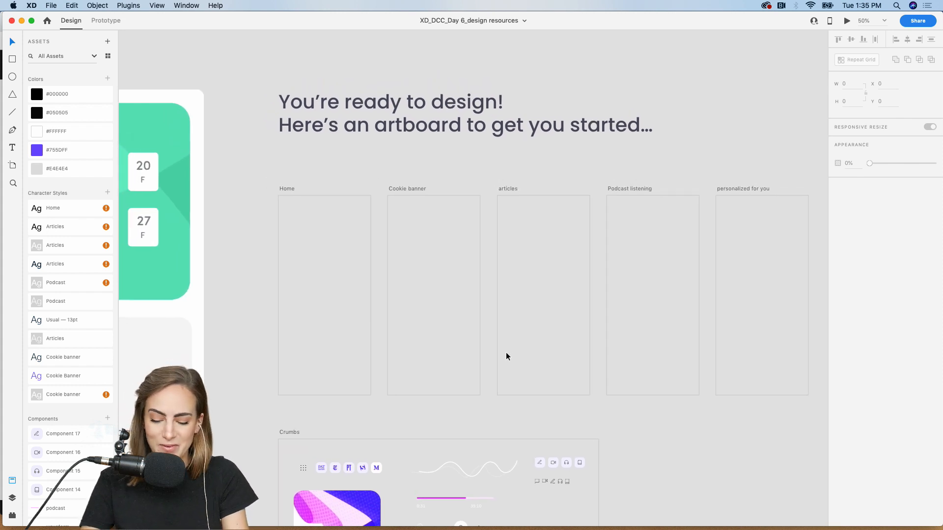
pyautogui.scroll(3, 506, 353)
pyautogui.scroll(2, 506, 352)
pyautogui.hscroll(-3, 506, 352)
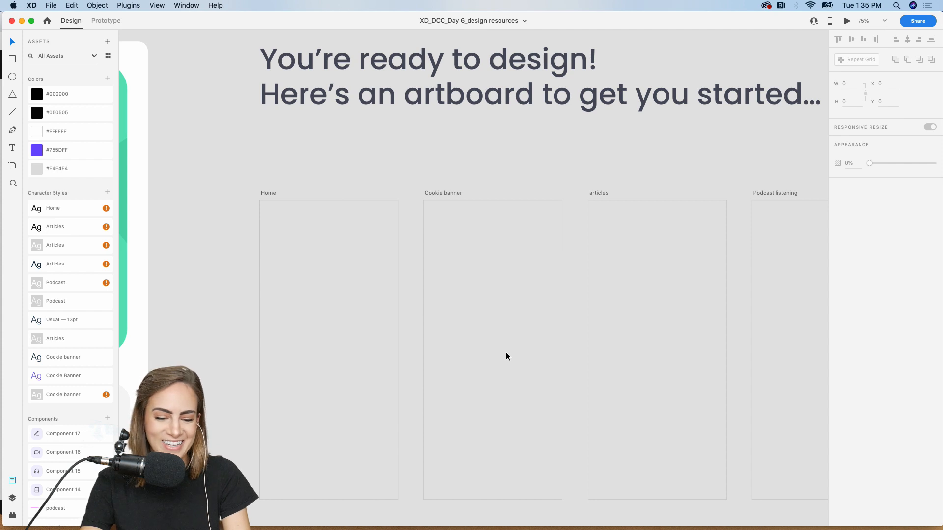
pyautogui.scroll(-4, 505, 356)
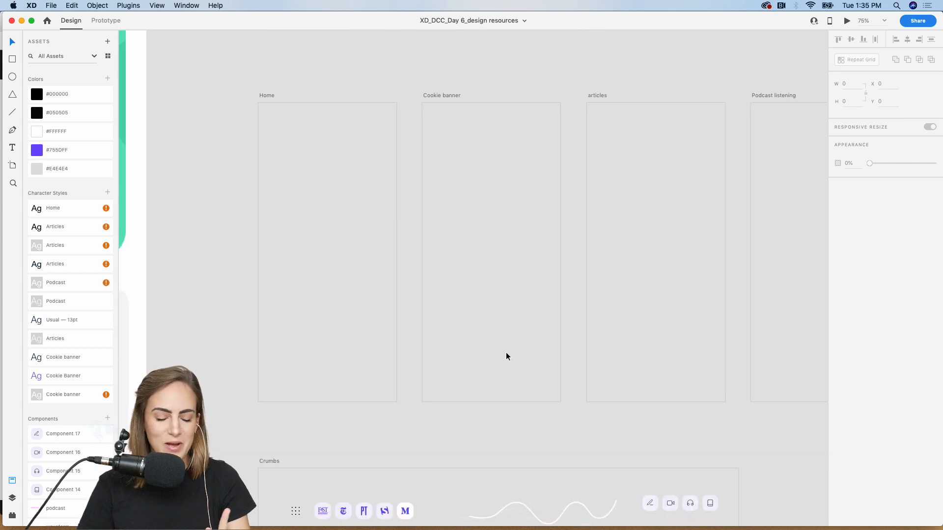
pyautogui.scroll(-10, 350, 273)
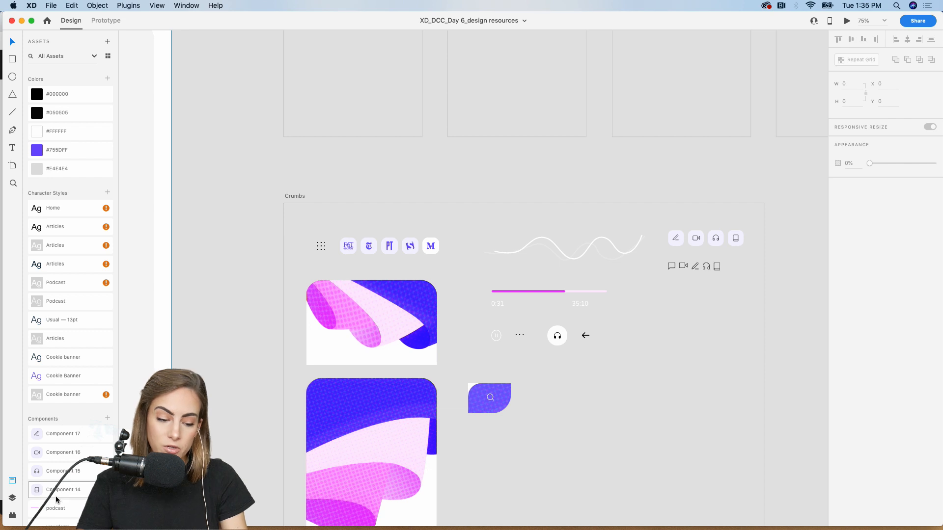
pyautogui.scroll(-3, 55, 496)
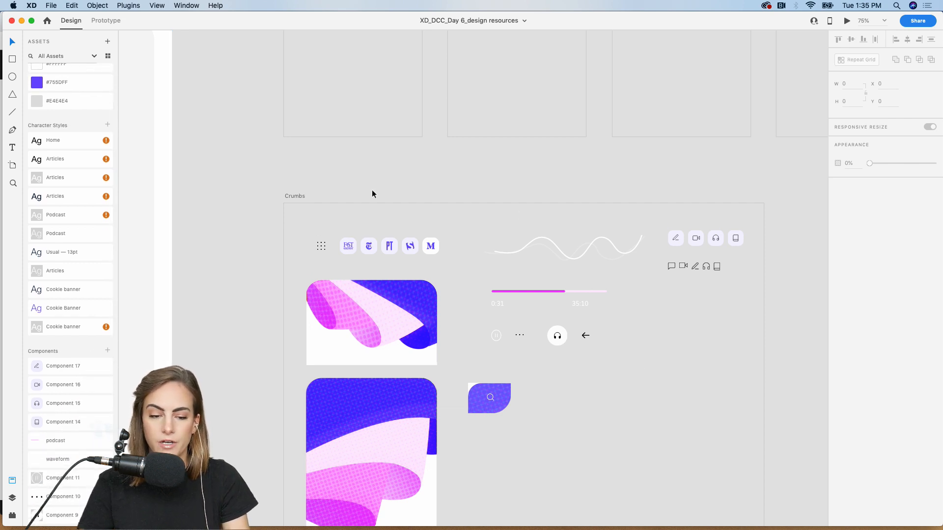
# - Zoom to 100% on the Crumbs, Home, Cookie banner and articles artboards
pyautogui.click(299, 197)
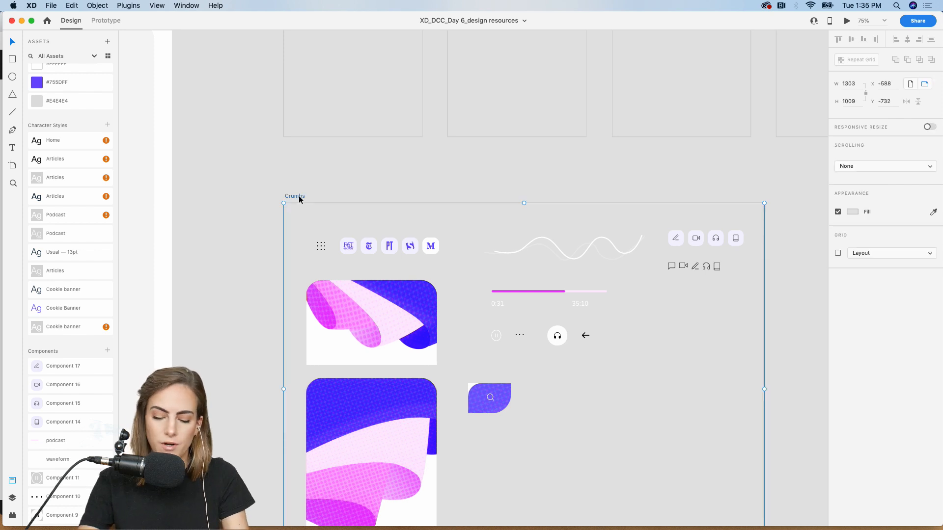
pyautogui.press('super+1')
pyautogui.click(225, 229)
pyautogui.scroll(5, 225, 229)
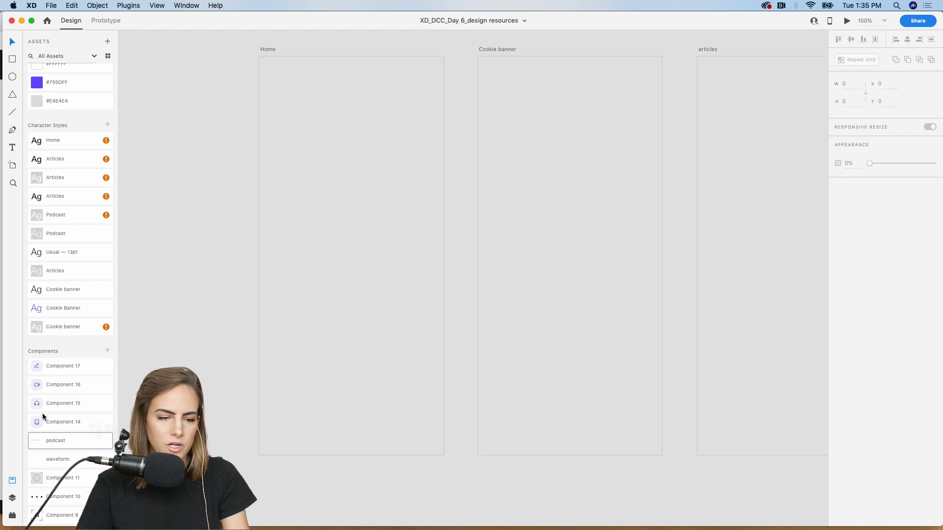
# - Cover the Home artboard with a borderless rounded rectangle filled #755DFF
pyautogui.click(13, 63)
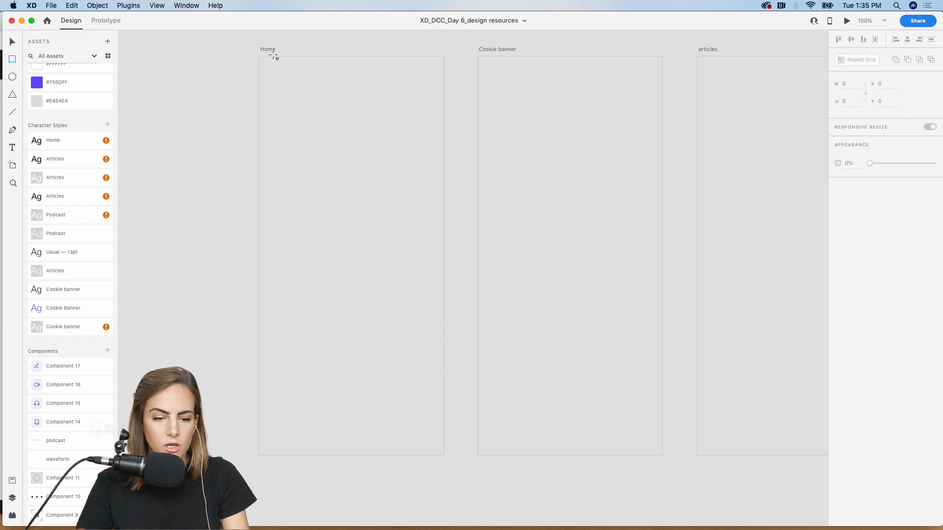
pyautogui.moveTo(260, 57); pyautogui.dragTo(438, 343)
pyautogui.moveTo(458, 374); pyautogui.dragTo(443, 456)
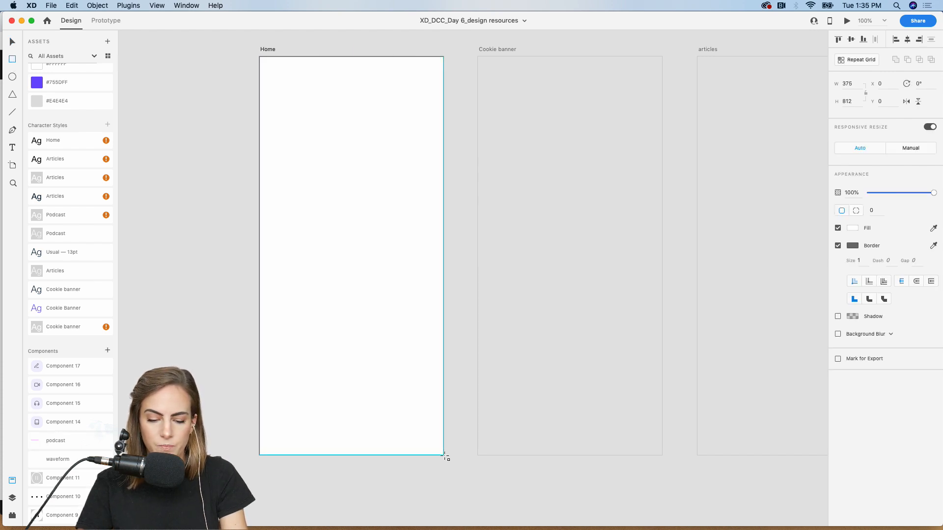
pyautogui.press('v')
pyautogui.moveTo(267, 447); pyautogui.dragTo(280, 433)
pyautogui.press('super+z')
pyautogui.click(838, 246)
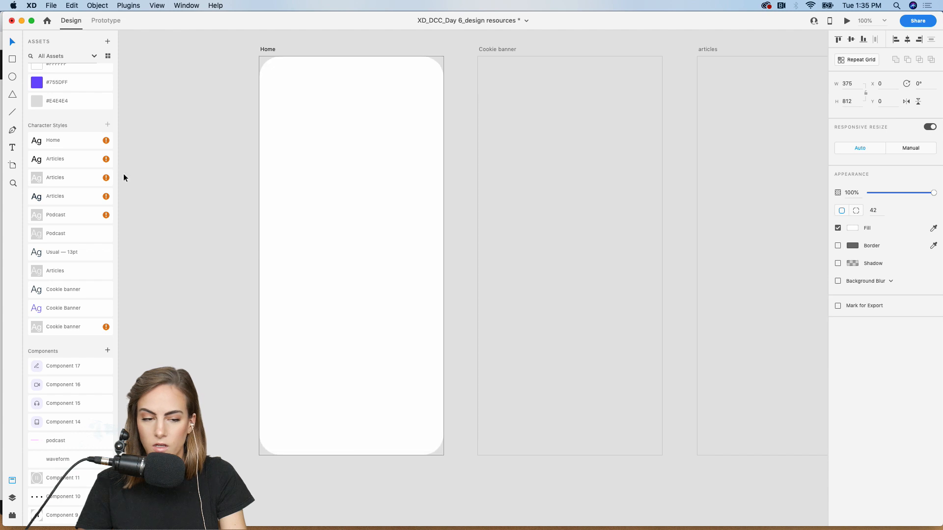
pyautogui.scroll(3, 40, 157)
pyautogui.click(51, 151)
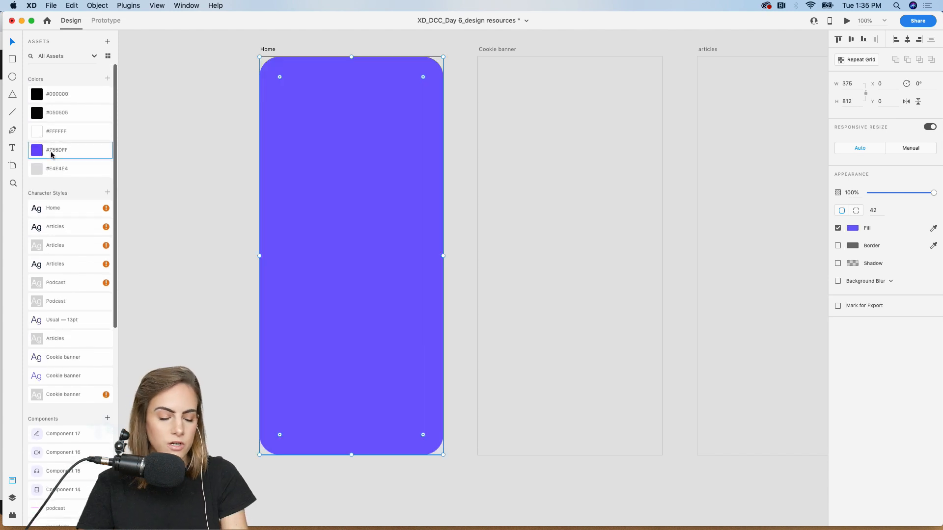
pyautogui.click(189, 164)
# - Paste the Crumbs wave illustration into Home and align it across the top
pyautogui.press('super+minus')
pyautogui.scroll(-10, 188, 164)
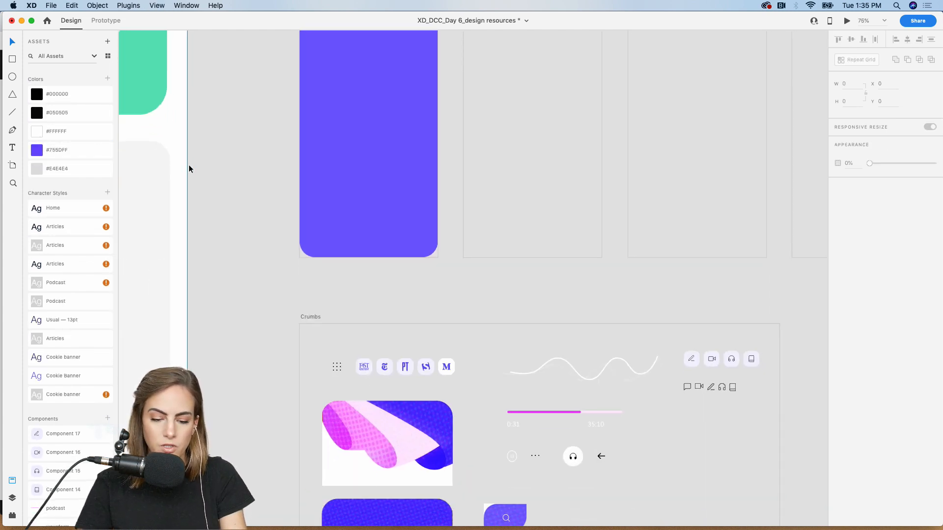
pyautogui.scroll(-3, 305, 282)
pyautogui.click(305, 282)
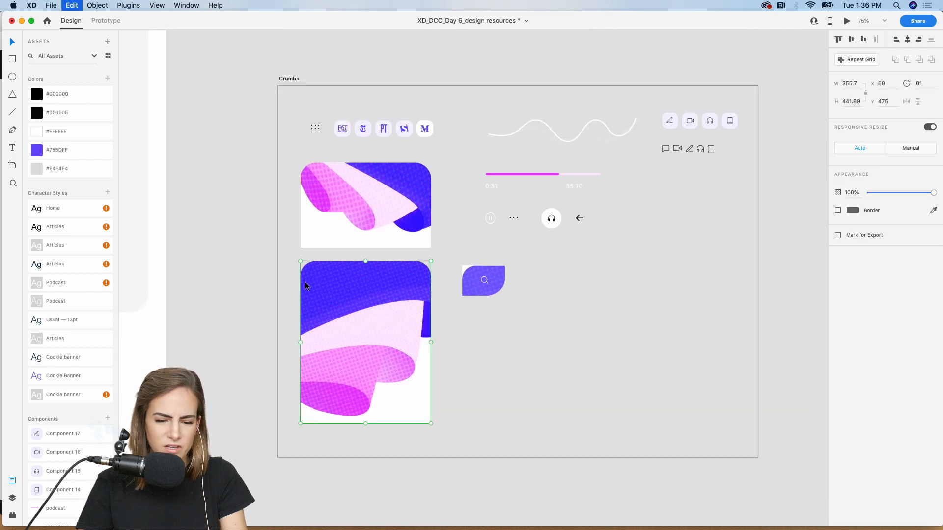
pyautogui.scroll(10, 305, 282)
pyautogui.click(389, 213)
pyautogui.press('super+v')
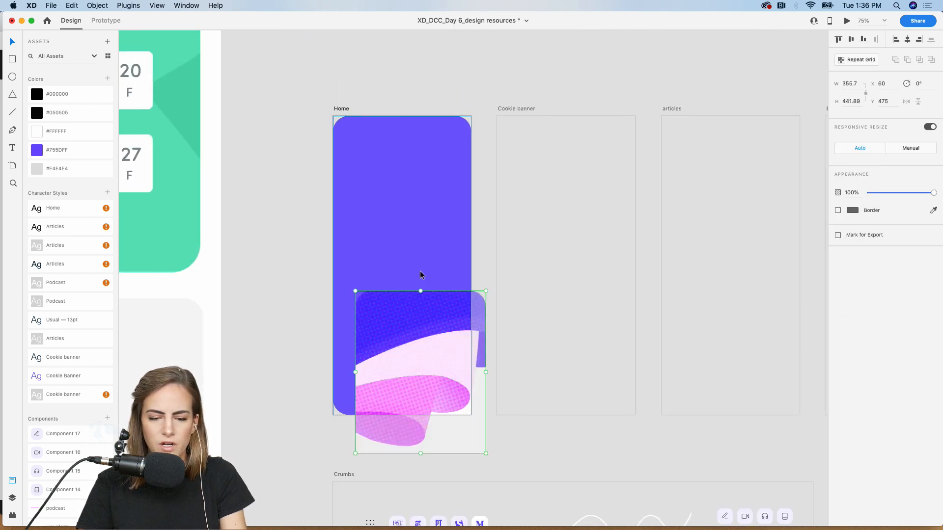
pyautogui.moveTo(417, 333); pyautogui.dragTo(400, 158)
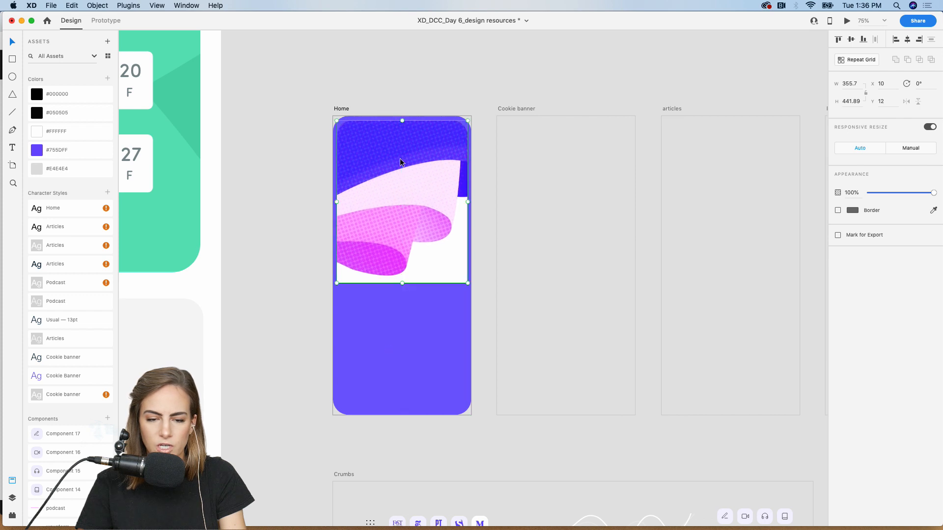
pyautogui.press('super+plus')
pyautogui.scroll(1, 400, 158)
pyautogui.press('Up')
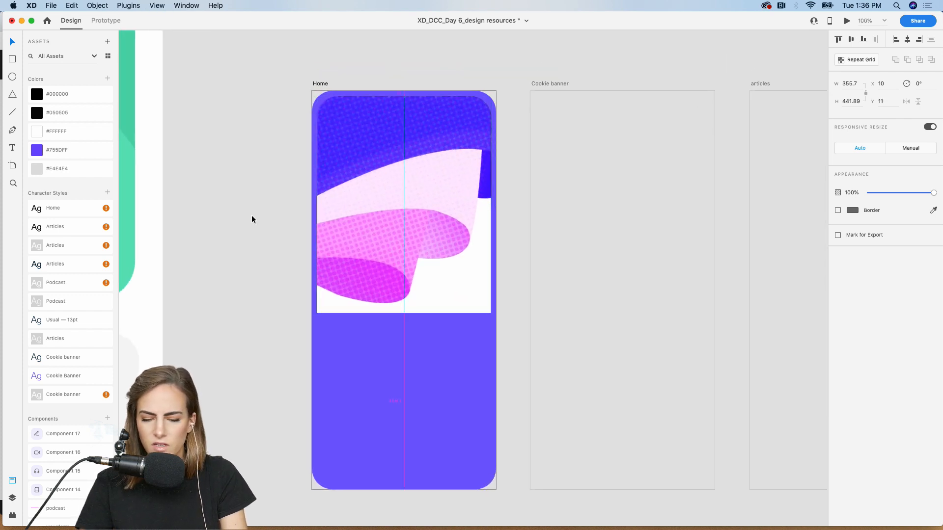
pyautogui.click(197, 247)
pyautogui.press('super+minus')
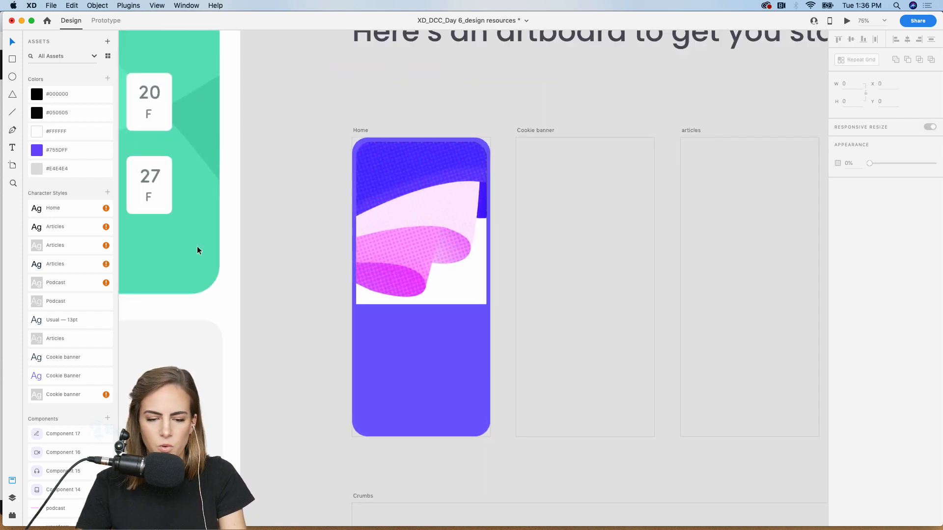
pyautogui.press('super+plus')
# - Add a borderless rounded white card below the illustration, layered behind it
pyautogui.click(12, 59)
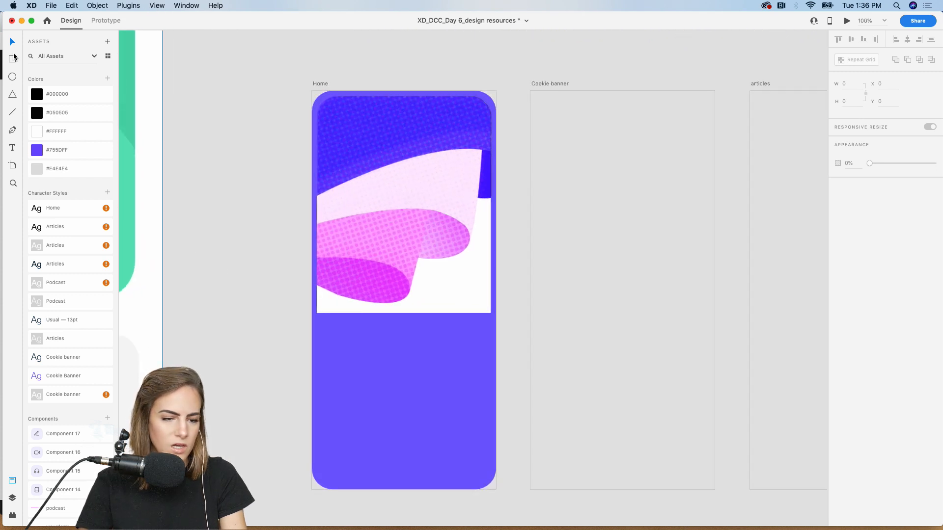
pyautogui.moveTo(317, 481); pyautogui.dragTo(492, 265)
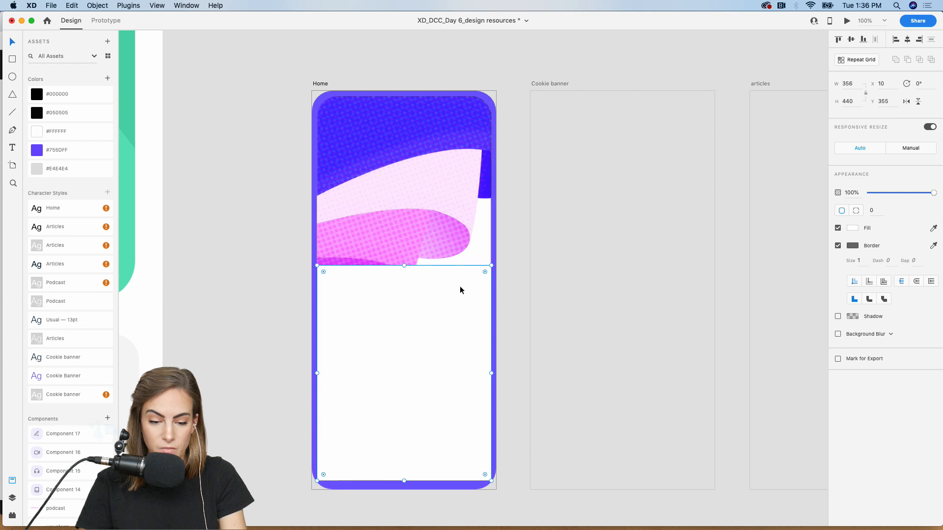
pyautogui.moveTo(324, 476)
pyautogui.mouseDown()
pyautogui.moveTo(336, 452)
pyautogui.moveTo(331, 463)
pyautogui.mouseUp()
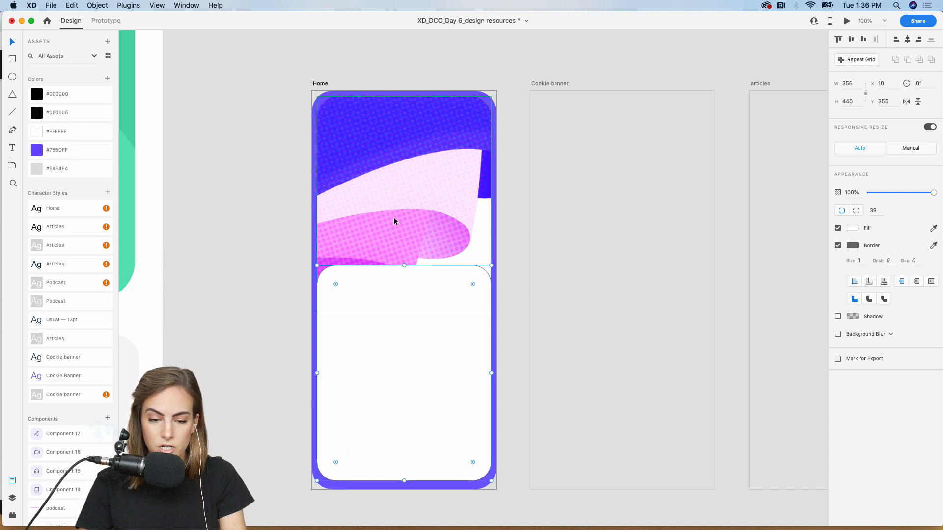
pyautogui.click(394, 200)
pyautogui.moveTo(396, 394); pyautogui.dragTo(396, 395)
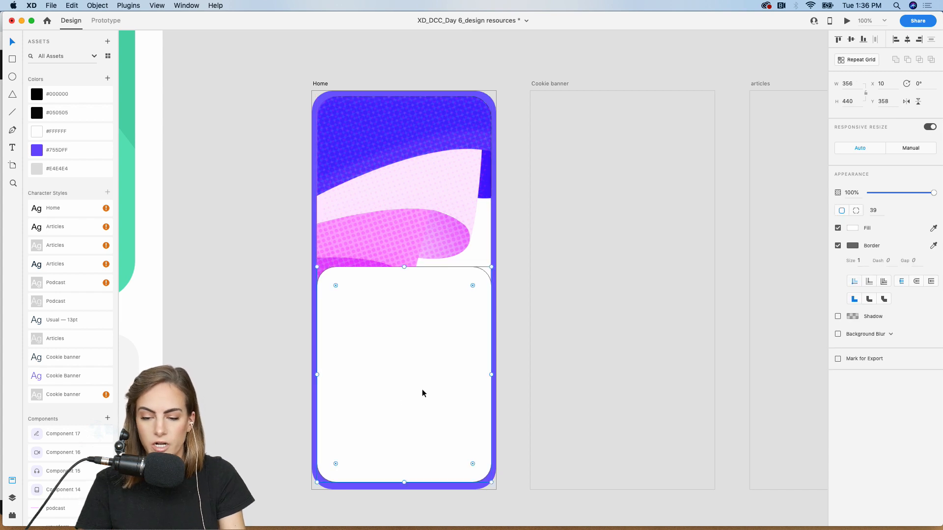
pyautogui.click(839, 246)
pyautogui.press('super+bracketleft')
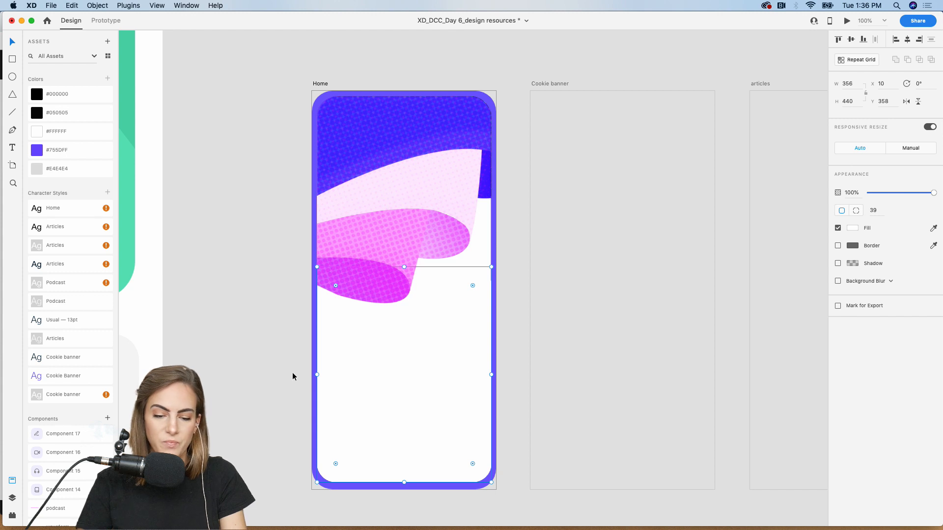
pyautogui.click(252, 376)
# - Scroll around the Home artboard and return it to 100% zoom
pyautogui.press('super+minus')
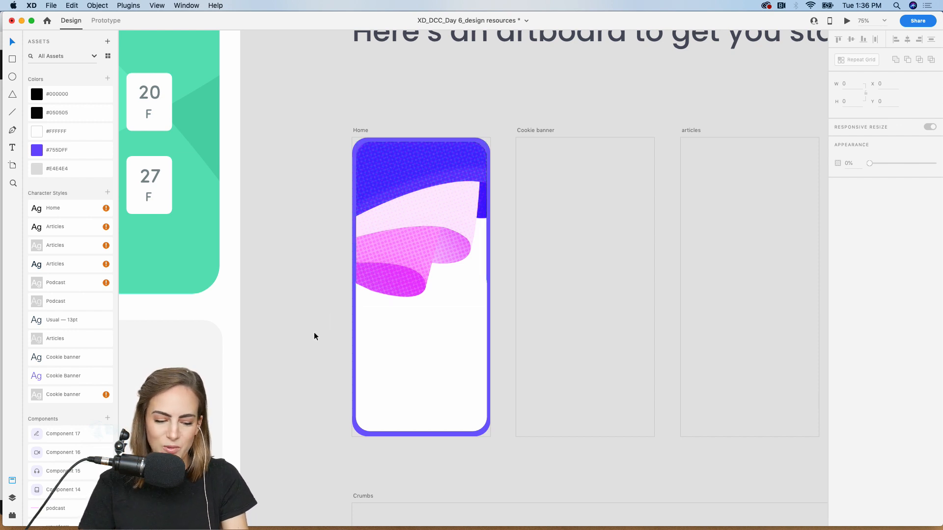
pyautogui.scroll(-5, 314, 332)
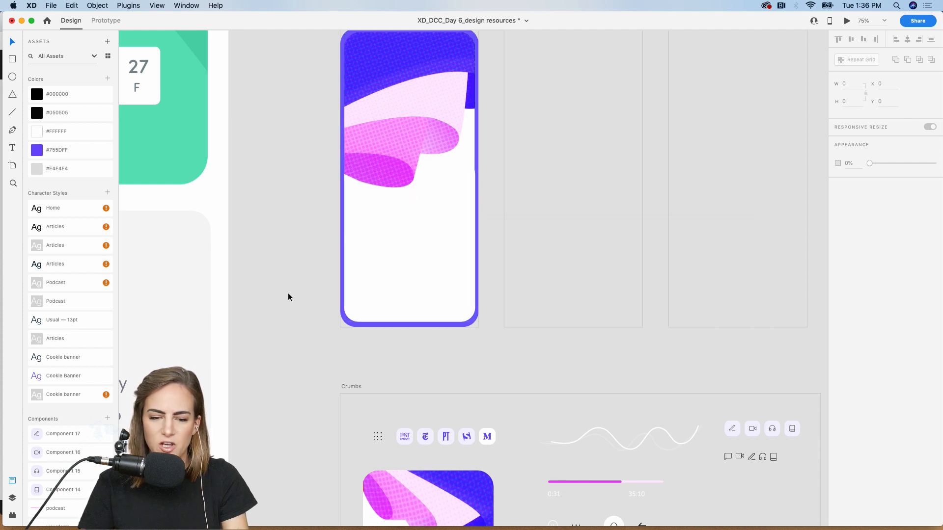
pyautogui.scroll(-2, 287, 292)
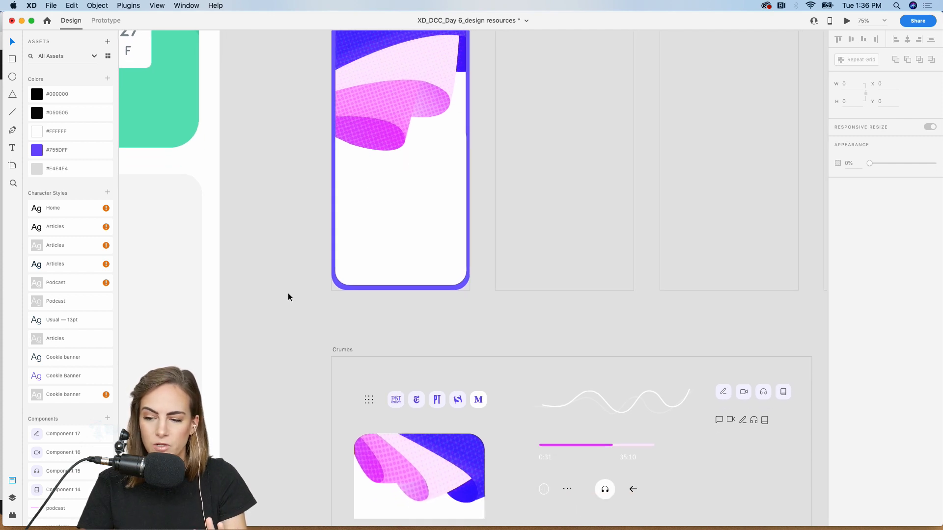
pyautogui.scroll(3, 288, 297)
pyautogui.press('super+1')
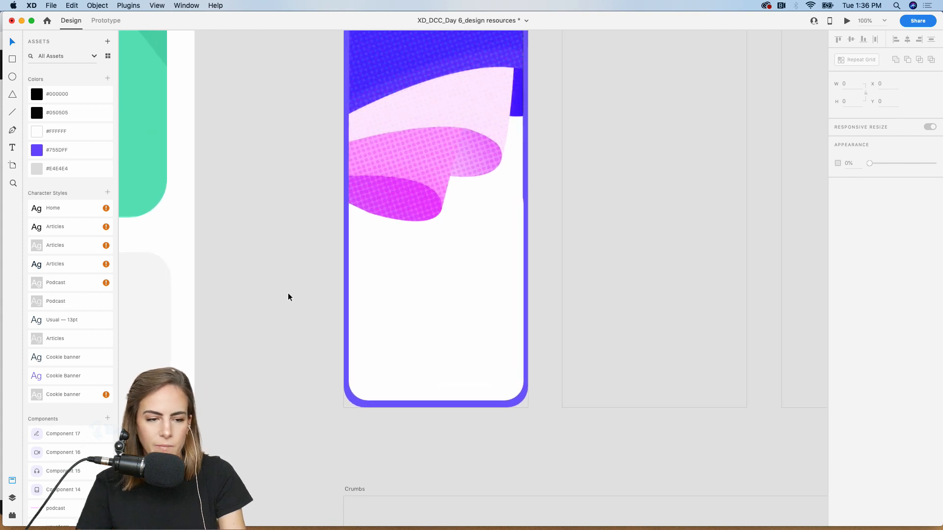
pyautogui.scroll(1, 288, 297)
# - Add a text box in the Home character style reading 'Design Resources'
pyautogui.click(12, 148)
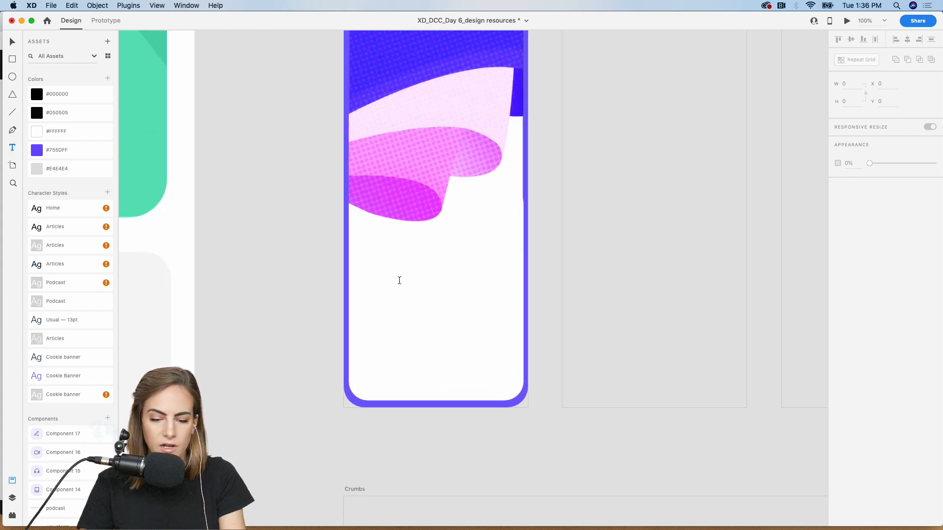
pyautogui.moveTo(390, 279); pyautogui.dragTo(477, 327)
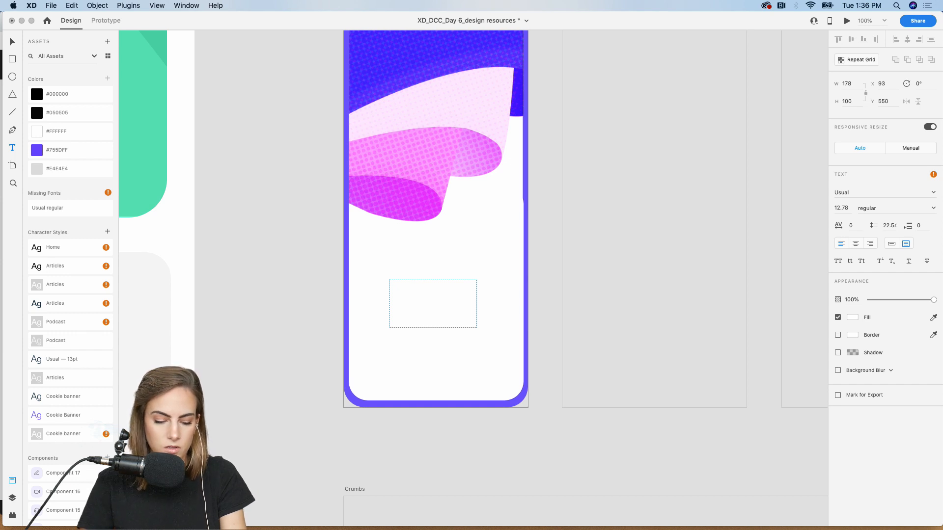
pyautogui.press('Escape')
pyautogui.doubleClick(57, 248)
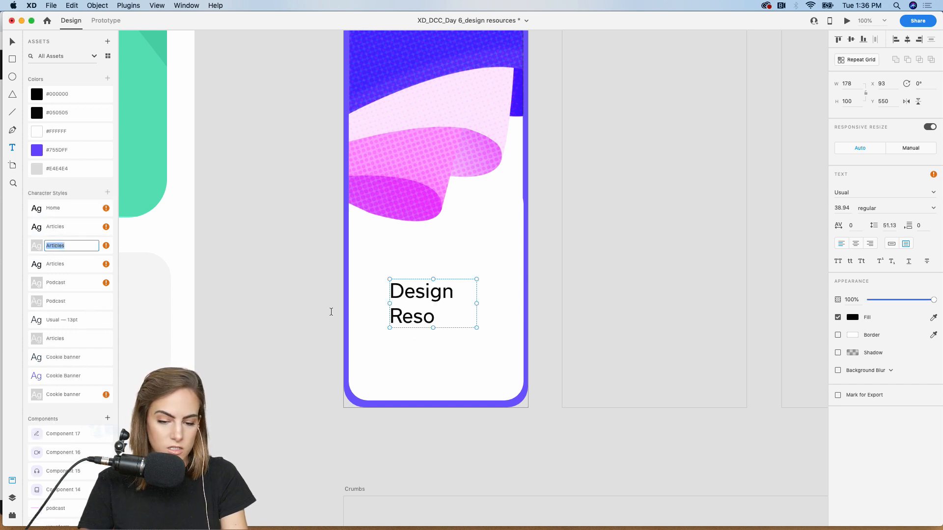
pyautogui.moveTo(476, 329); pyautogui.dragTo(512, 356)
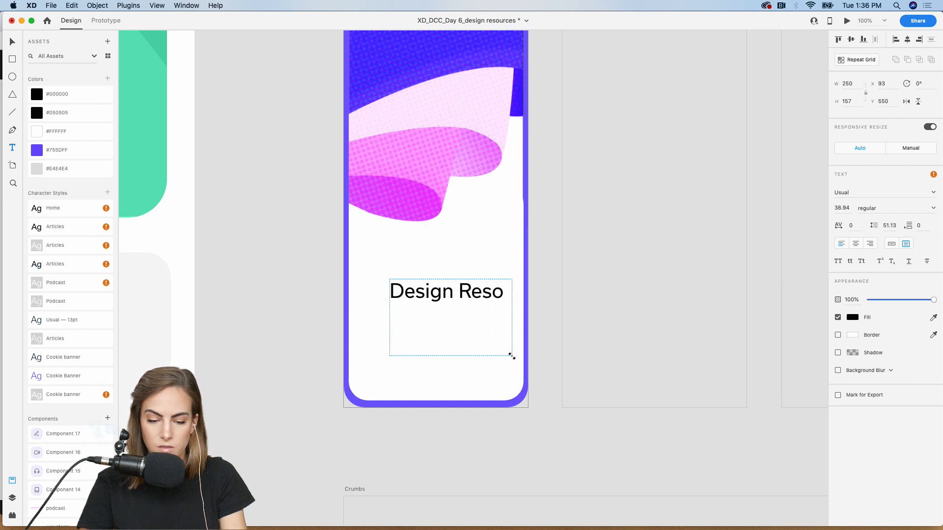
pyautogui.doubleClick(502, 289)
pyautogui.write('ur')
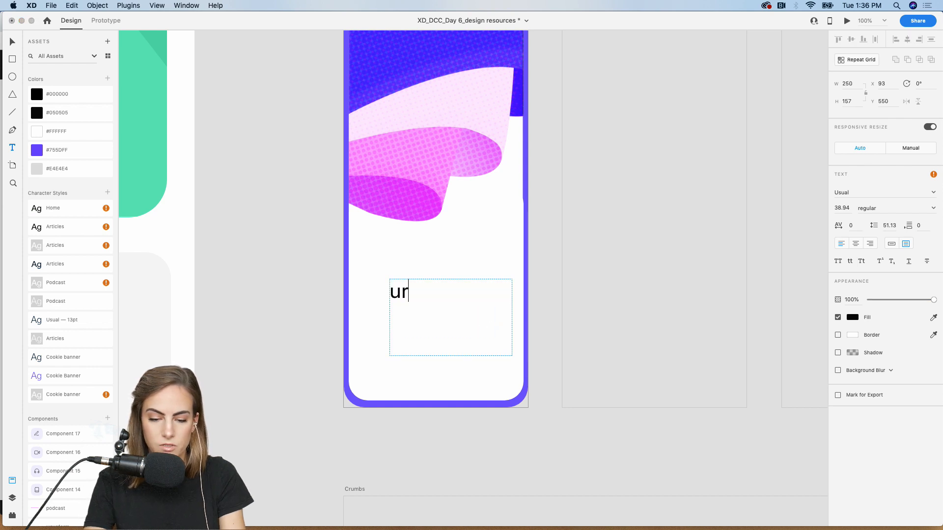
pyautogui.write('Design R')
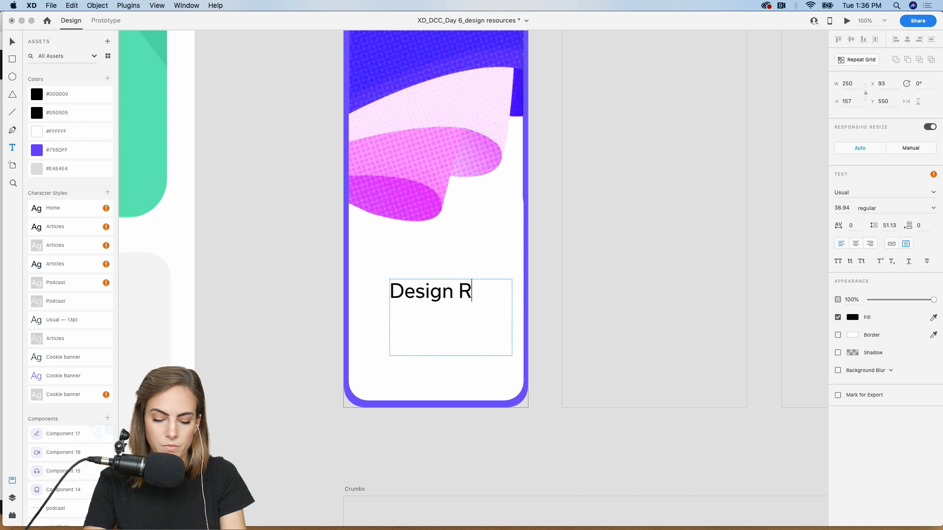
pyautogui.write('esources')
pyautogui.press('Escape')
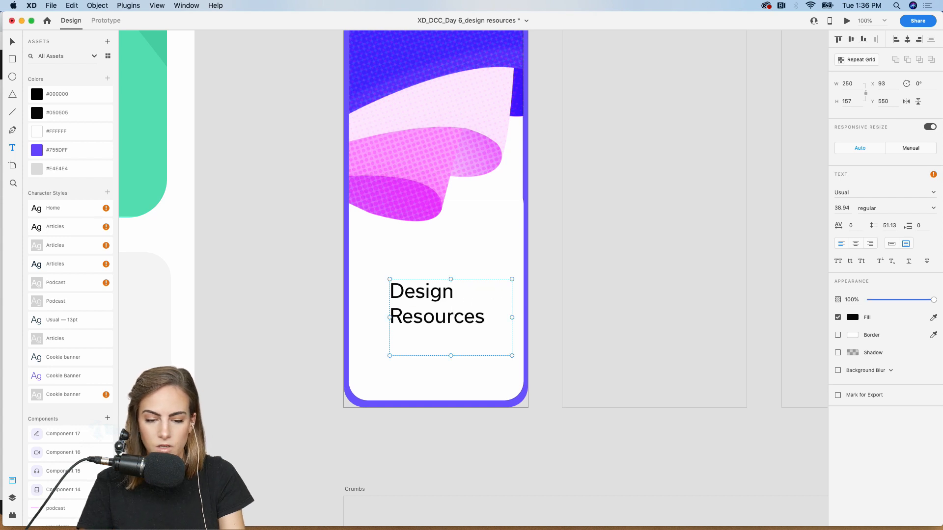
# - Move the Design Resources title down and right and set it to Auto Width
pyautogui.click(11, 40)
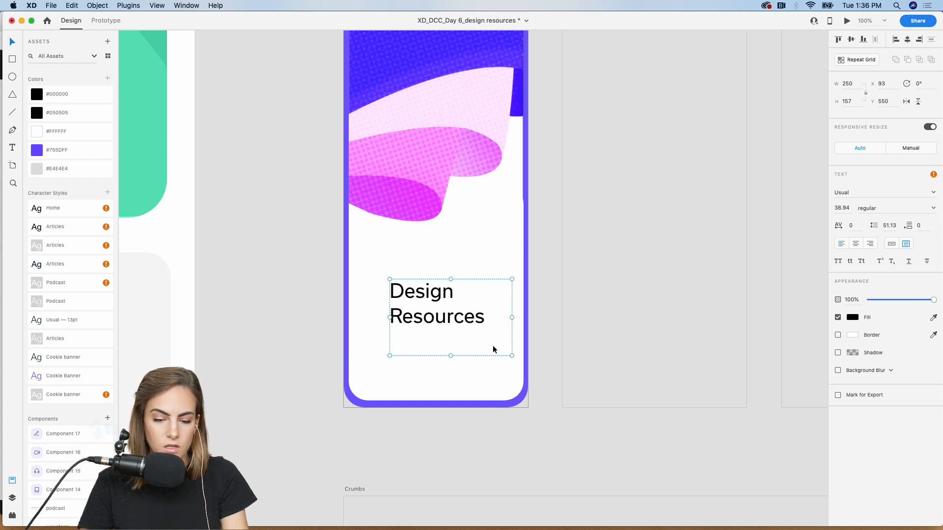
pyautogui.moveTo(430, 322); pyautogui.dragTo(438, 335)
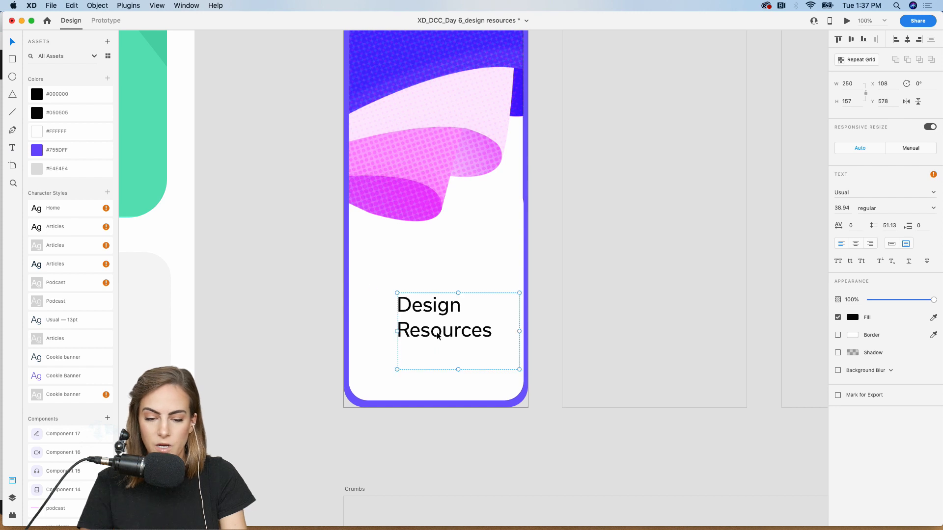
pyautogui.click(890, 244)
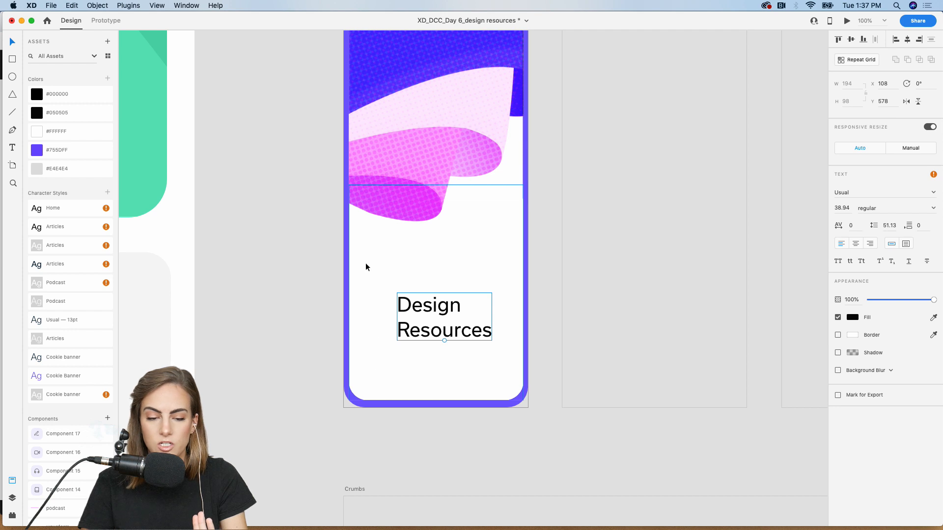
pyautogui.click(288, 362)
pyautogui.scroll(2, 285, 358)
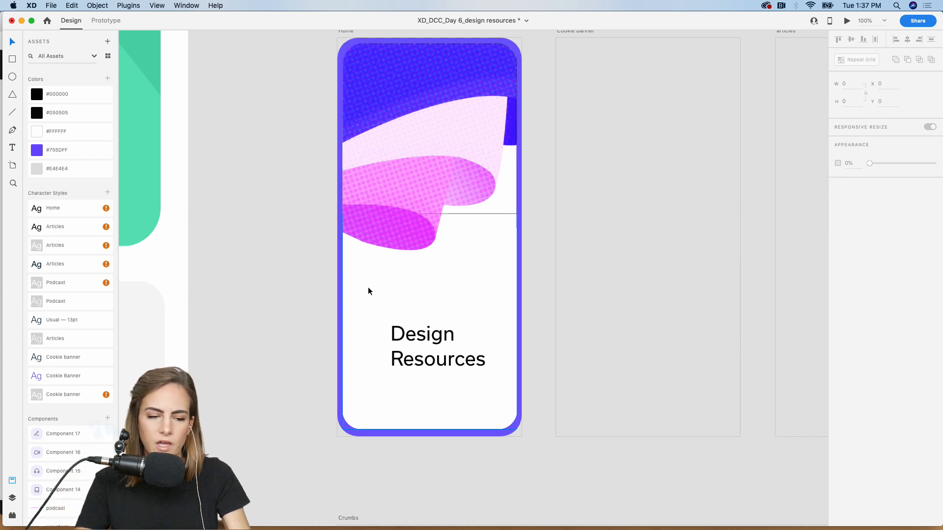
# - Paste the Crumbs icon group onto the Home card, zoomed in
pyautogui.scroll(-15, 306, 267)
pyautogui.hscroll(12, 306, 268)
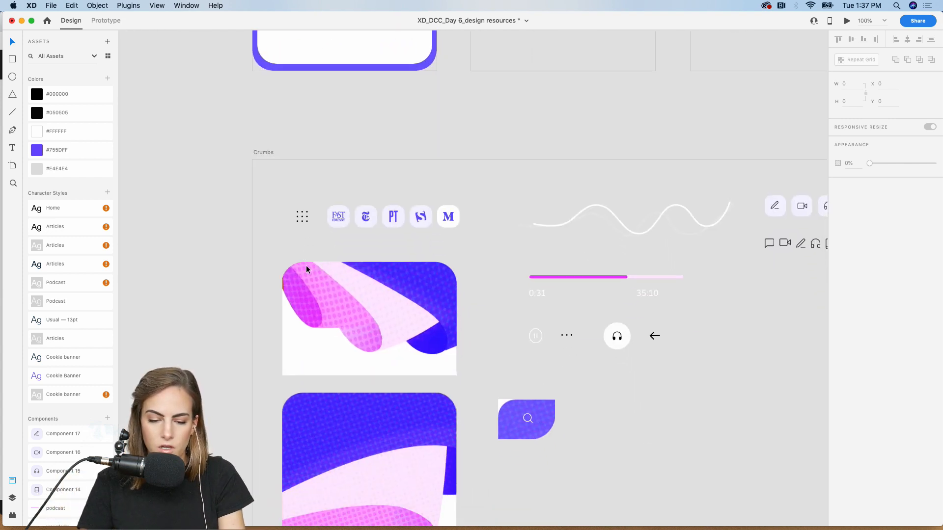
pyautogui.moveTo(647, 283); pyautogui.dragTo(529, 232)
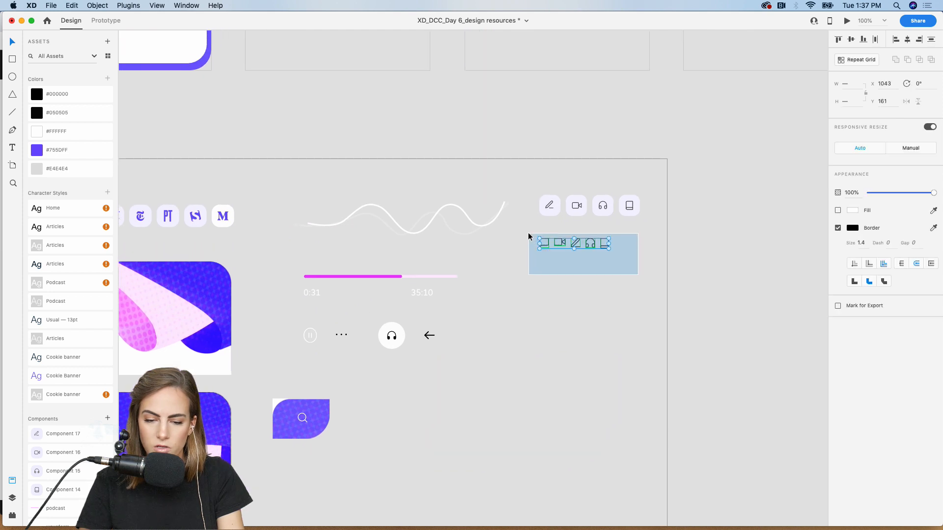
pyautogui.scroll(5, 529, 232)
pyautogui.hscroll(-8, 528, 232)
pyautogui.scroll(3, 529, 236)
pyautogui.hscroll(-3, 529, 237)
pyautogui.press('z')
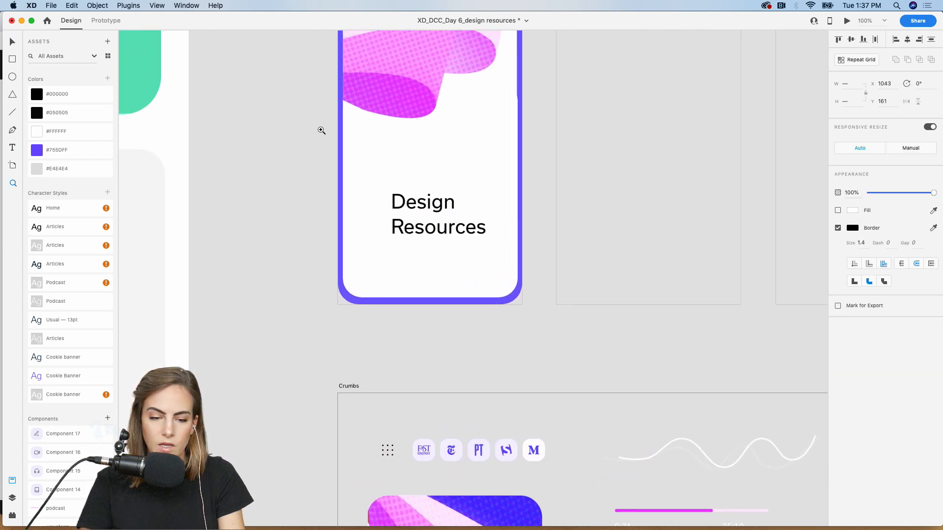
pyautogui.moveTo(301, 101); pyautogui.dragTo(525, 247)
pyautogui.press('super+v')
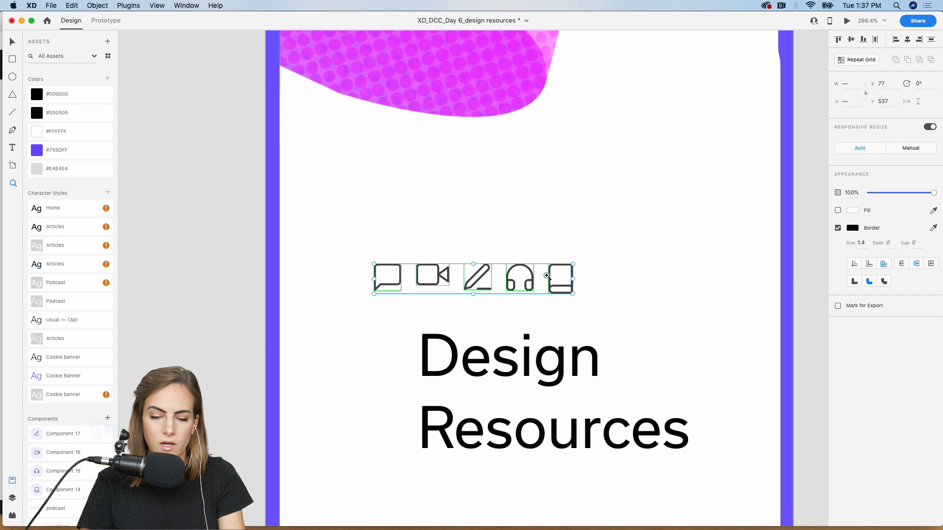
pyautogui.press('v')
pyautogui.click(547, 237)
pyautogui.press('super+minus')
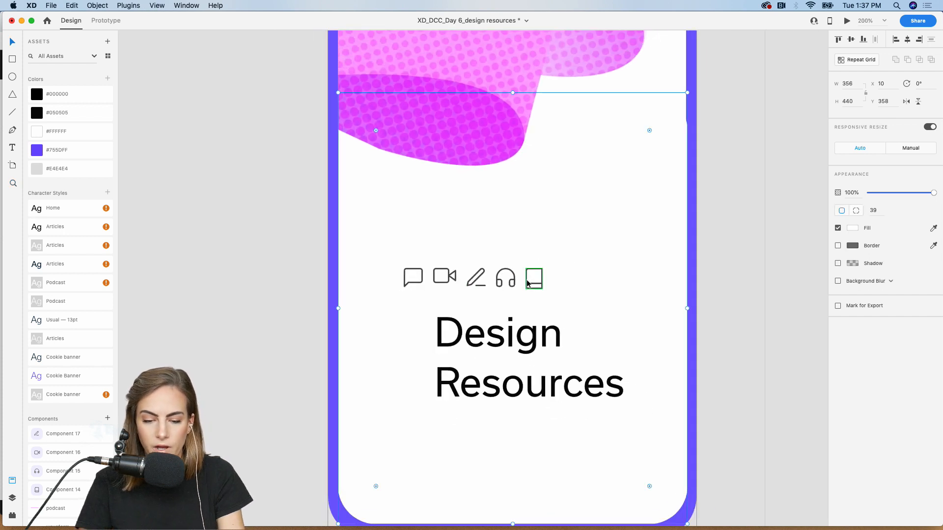
# - Stack the book, headphones, pencil, video and chat icons in one vertical column
pyautogui.click(527, 282)
pyautogui.moveTo(368, 216); pyautogui.dragTo(380, 222)
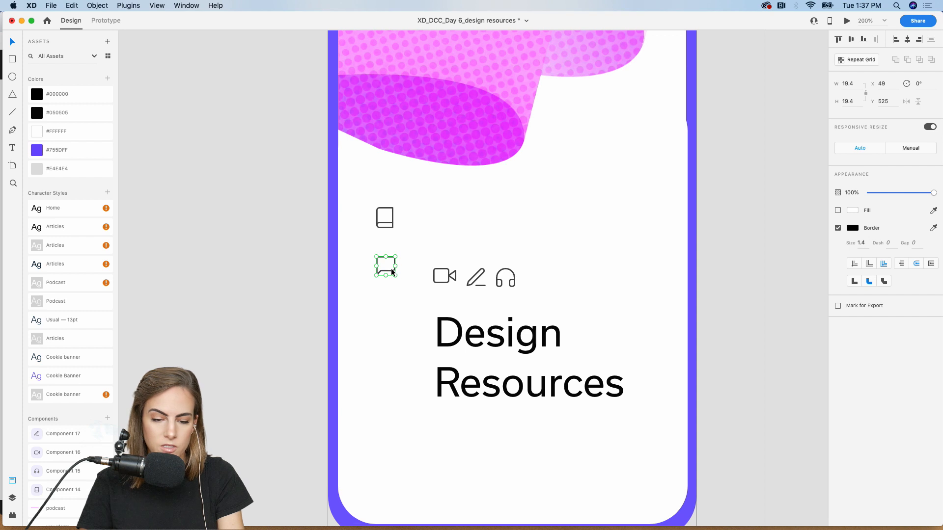
pyautogui.moveTo(391, 268); pyautogui.dragTo(391, 420)
pyautogui.moveTo(388, 464); pyautogui.dragTo(388, 463)
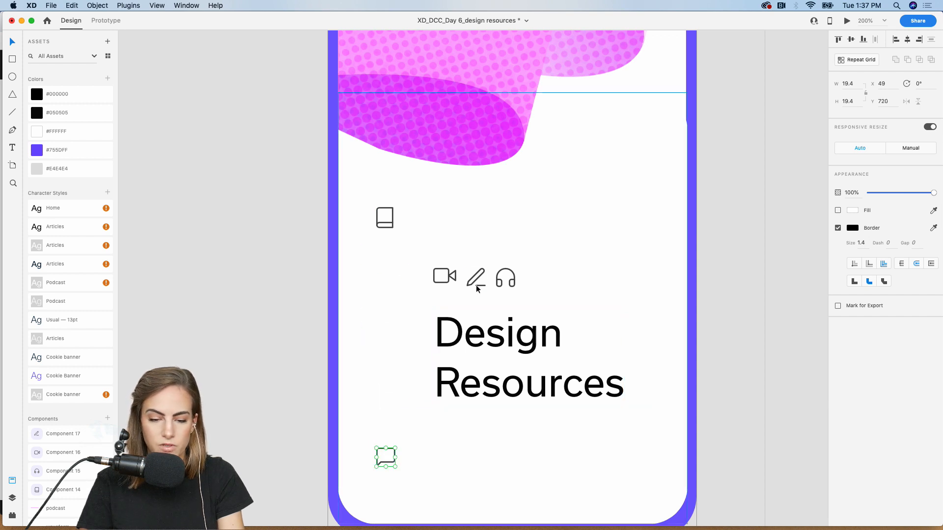
pyautogui.click(390, 229)
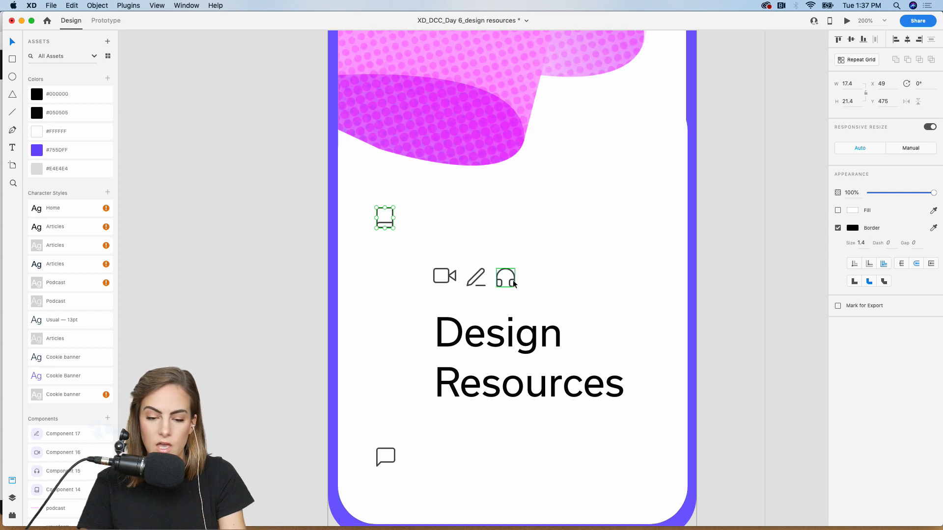
pyautogui.moveTo(514, 284); pyautogui.dragTo(393, 280)
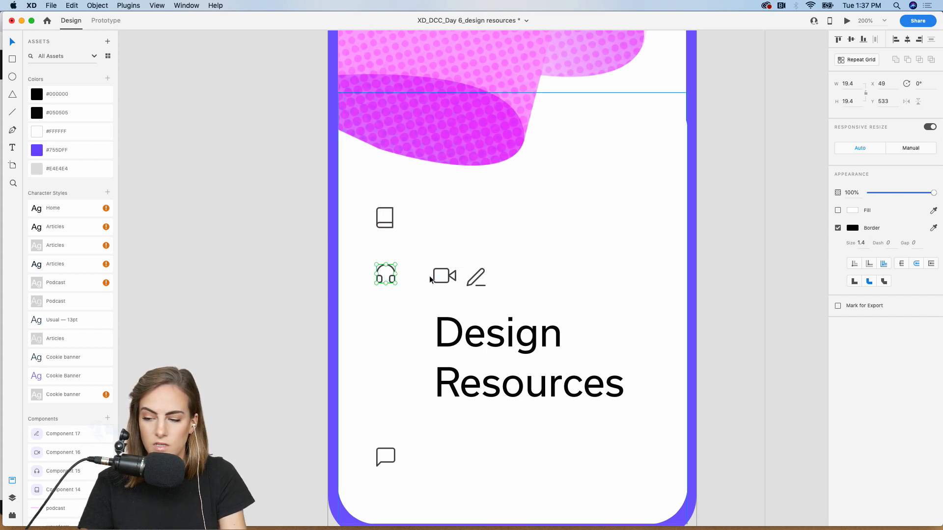
pyautogui.moveTo(467, 294); pyautogui.dragTo(381, 339)
pyautogui.moveTo(449, 278); pyautogui.dragTo(393, 380)
pyautogui.moveTo(396, 461); pyautogui.dragTo(396, 432)
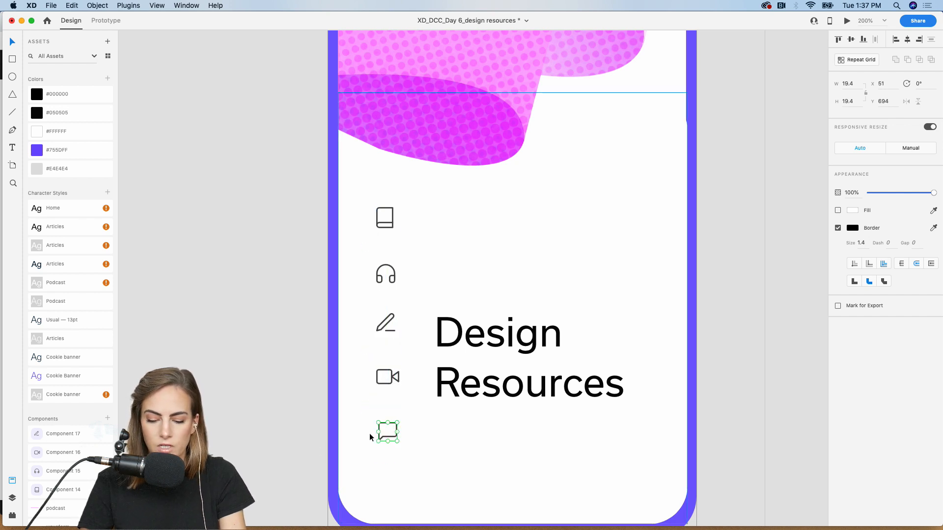
pyautogui.press('Down')
pyautogui.press('Down')
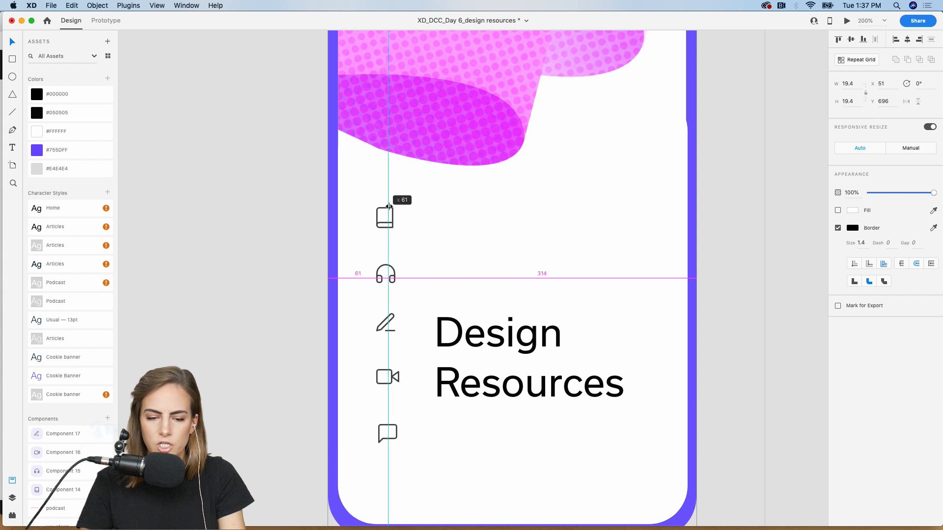
# - Select the whole icon column and move it down together
pyautogui.moveTo(298, 416); pyautogui.dragTo(402, 206)
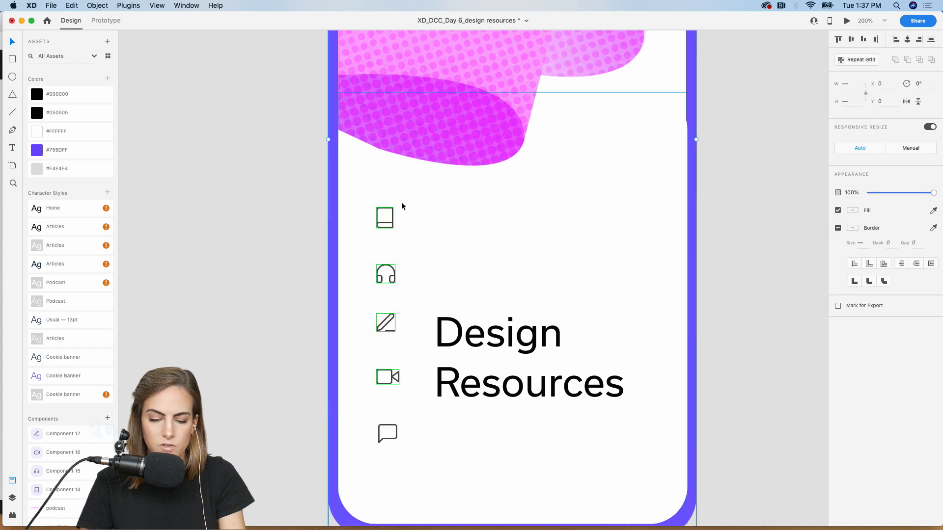
pyautogui.keyDown('shift'); pyautogui.click(387, 427); pyautogui.keyUp('shift')
pyautogui.moveTo(393, 380); pyautogui.dragTo(393, 399)
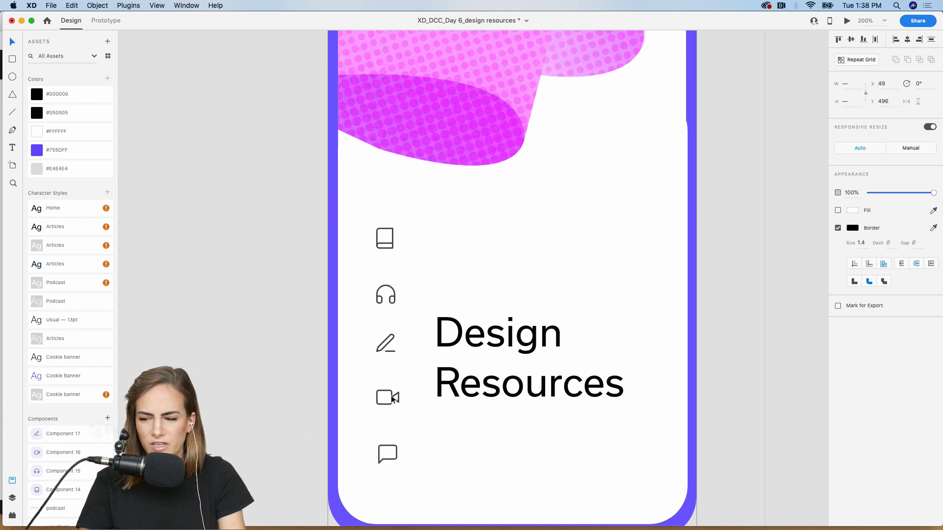
# - Draw a light grey #E4E4E4 vertical divider and align it with the Design Resources heading
pyautogui.click(292, 398)
pyautogui.press('super+1')
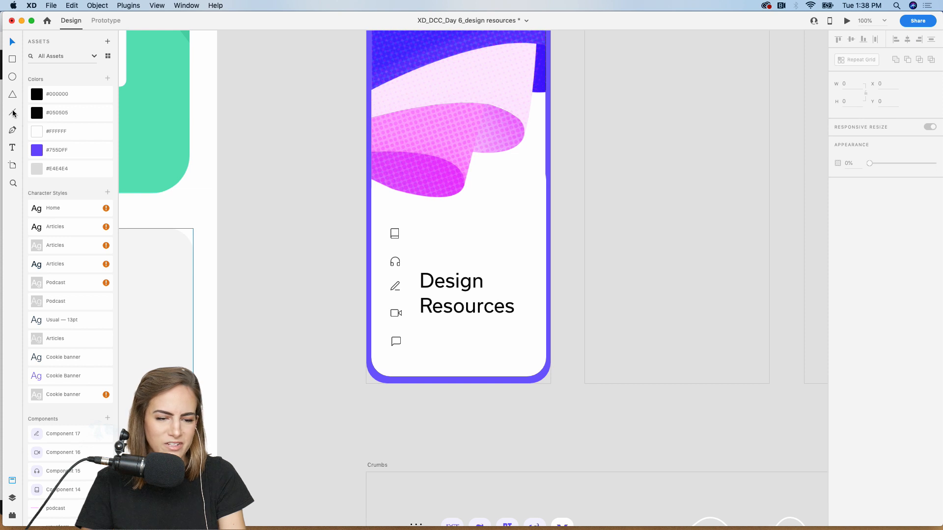
pyautogui.click(13, 113)
pyautogui.moveTo(417, 377); pyautogui.dragTo(418, 325)
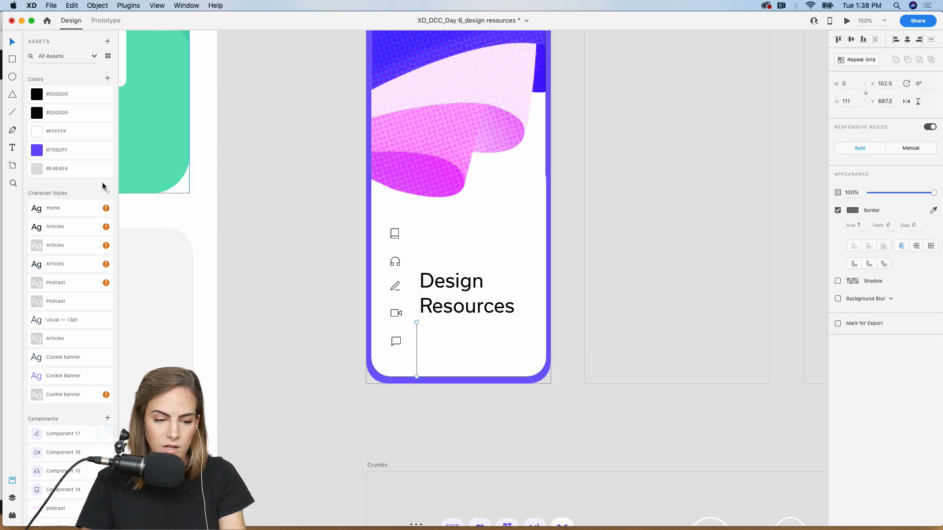
pyautogui.click(68, 169)
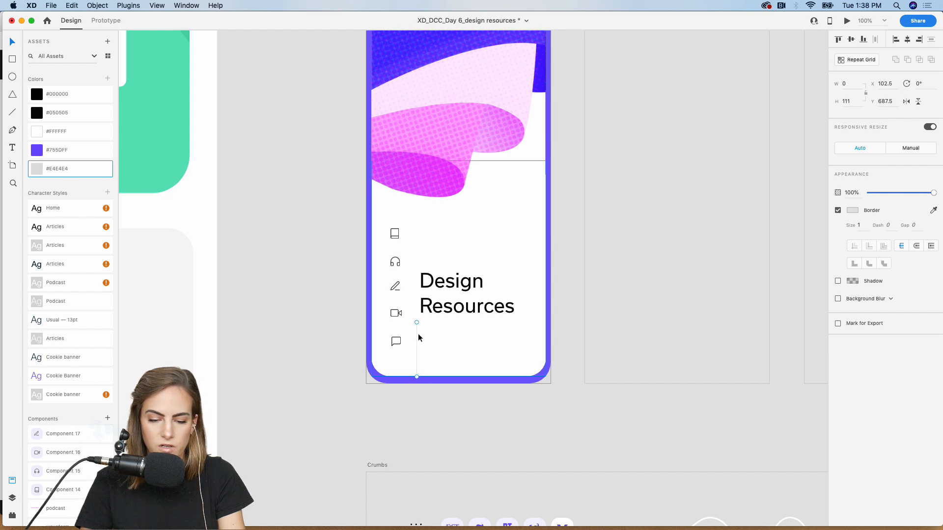
pyautogui.moveTo(419, 334); pyautogui.dragTo(420, 334)
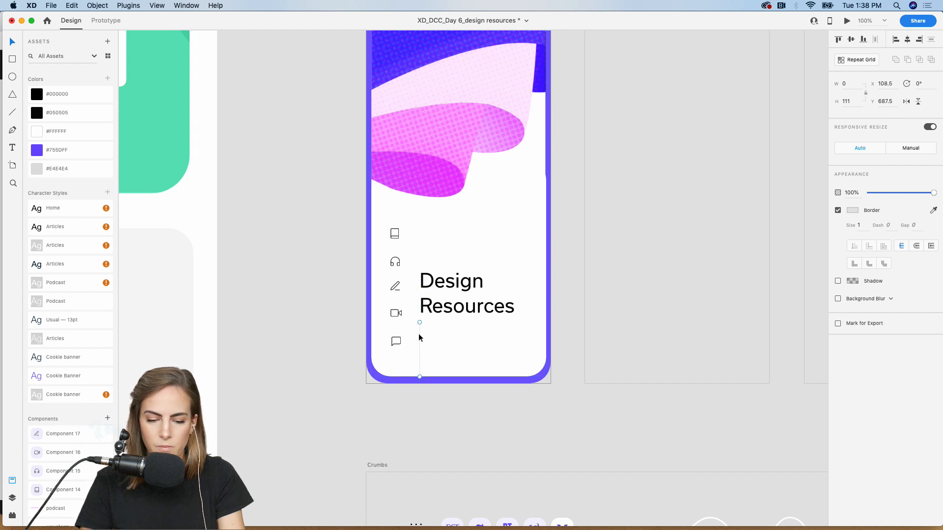
pyautogui.moveTo(456, 309); pyautogui.dragTo(458, 296)
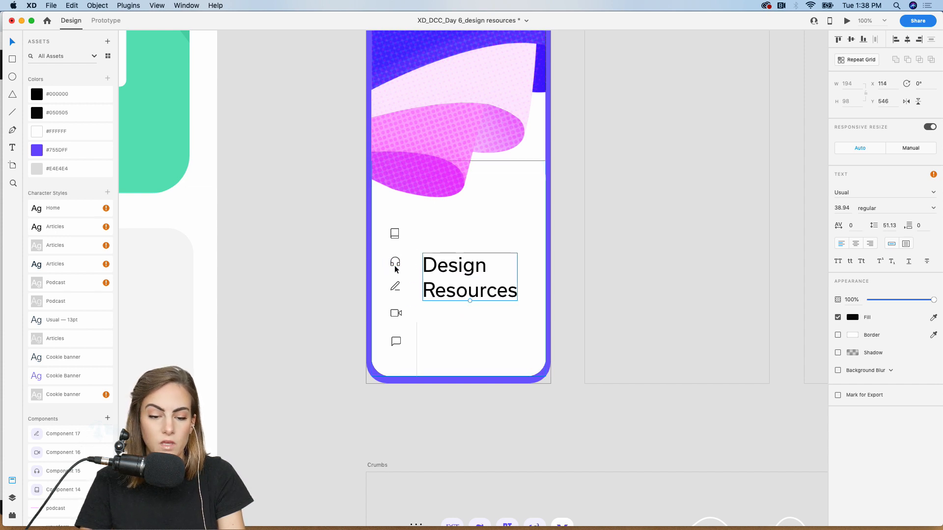
pyautogui.click(334, 297)
# - Copy the purple search shape from the Crumbs artboard
pyautogui.scroll(-5, 334, 297)
pyautogui.hscroll(3, 334, 296)
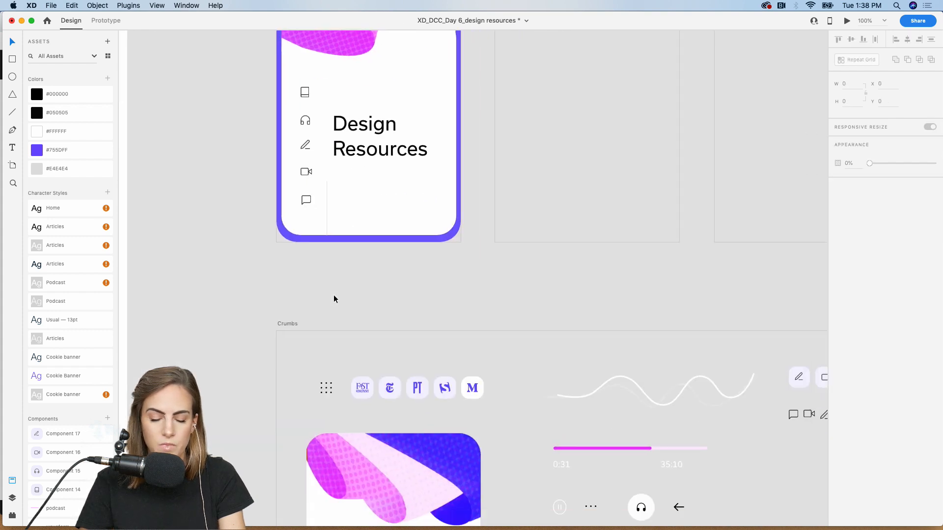
pyautogui.scroll(-2, 334, 299)
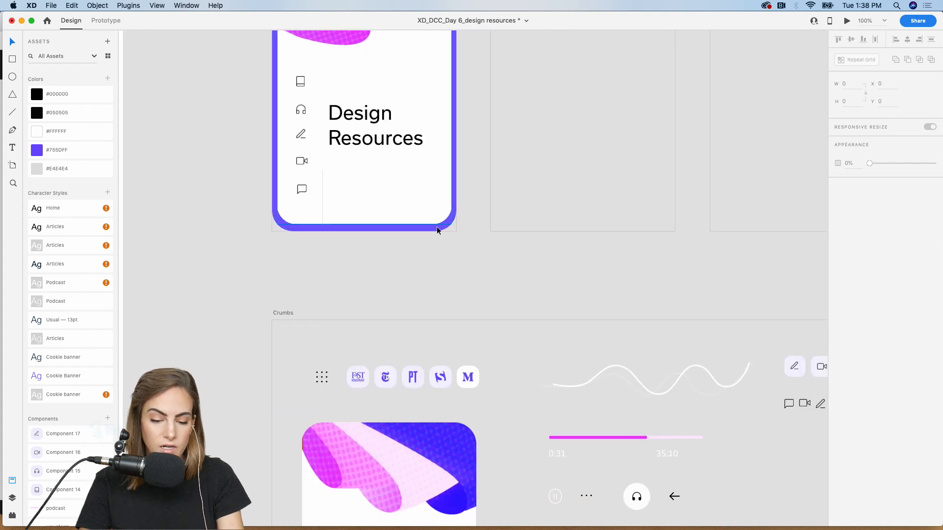
pyautogui.scroll(-6, 438, 227)
pyautogui.hscroll(2, 437, 227)
pyautogui.click(487, 305)
pyautogui.press('super+c')
# - Paste the search shape into the Home artboard's bottom-right corner
pyautogui.scroll(4, 487, 306)
pyautogui.hscroll(-2, 486, 306)
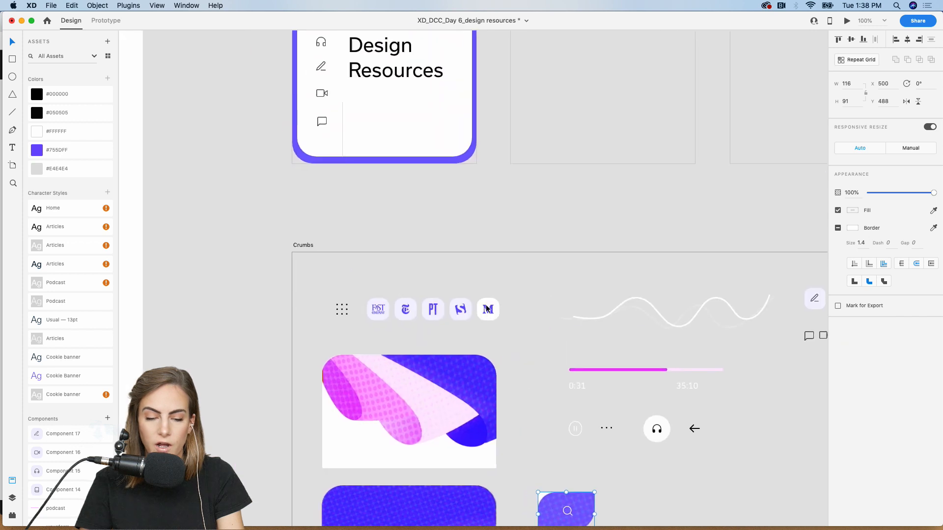
pyautogui.scroll(4, 487, 308)
pyautogui.hscroll(-2, 487, 308)
pyautogui.press('z')
pyautogui.moveTo(449, 206); pyautogui.dragTo(598, 335)
pyautogui.press('super+v')
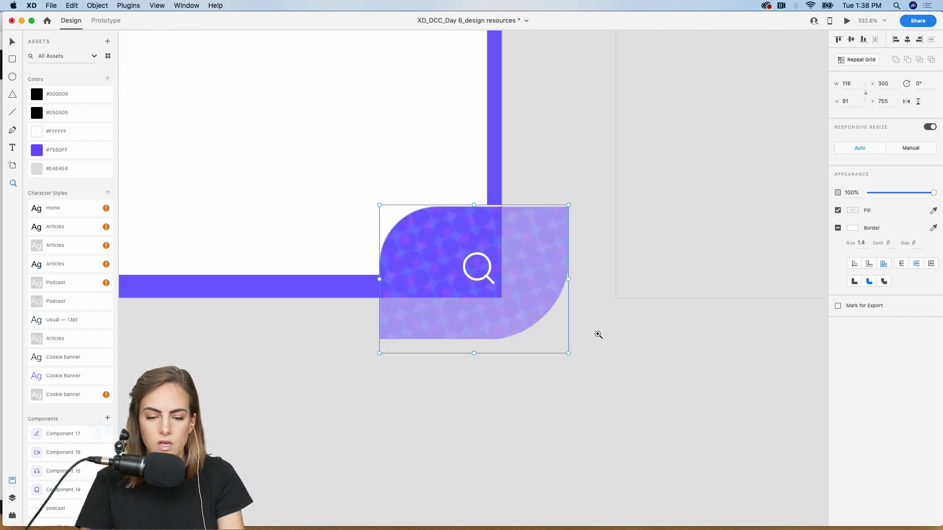
pyautogui.moveTo(458, 267); pyautogui.dragTo(370, 198)
pyautogui.press('super+minus')
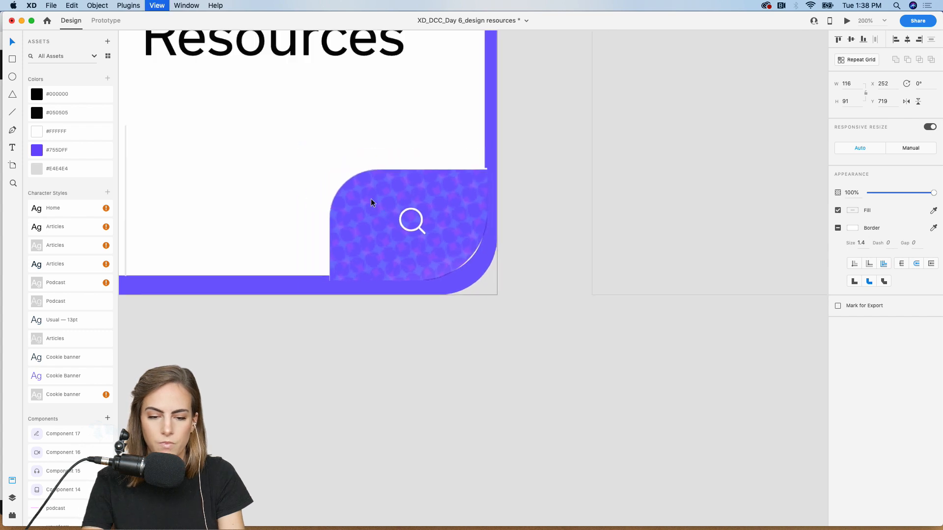
pyautogui.press('super+minus')
pyautogui.click(225, 276)
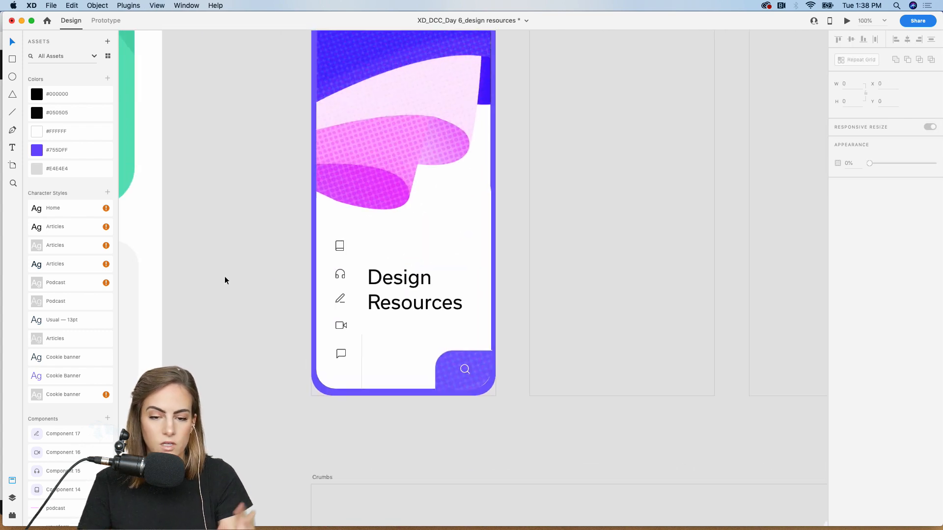
pyautogui.scroll(2, 225, 276)
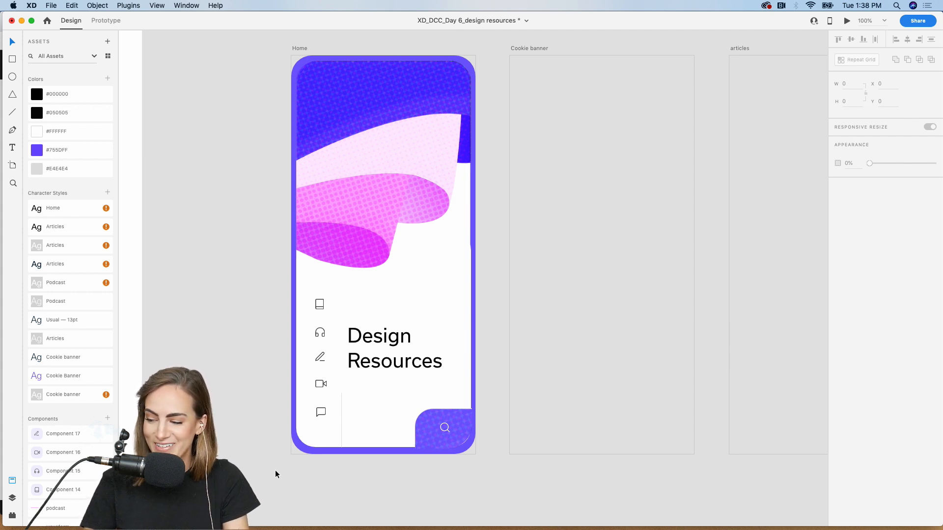
pyautogui.scroll(1, 275, 474)
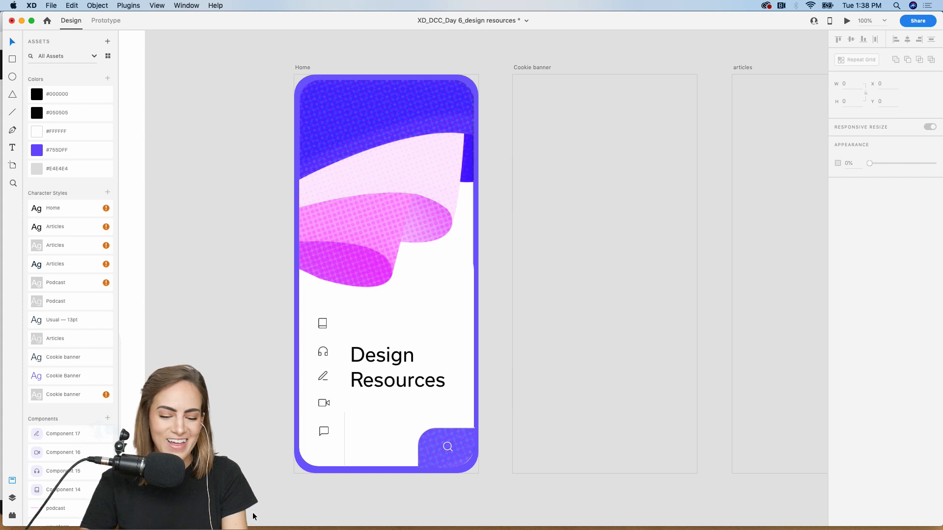
pyautogui.hscroll(2, 278, 478)
pyautogui.scroll(1, 278, 479)
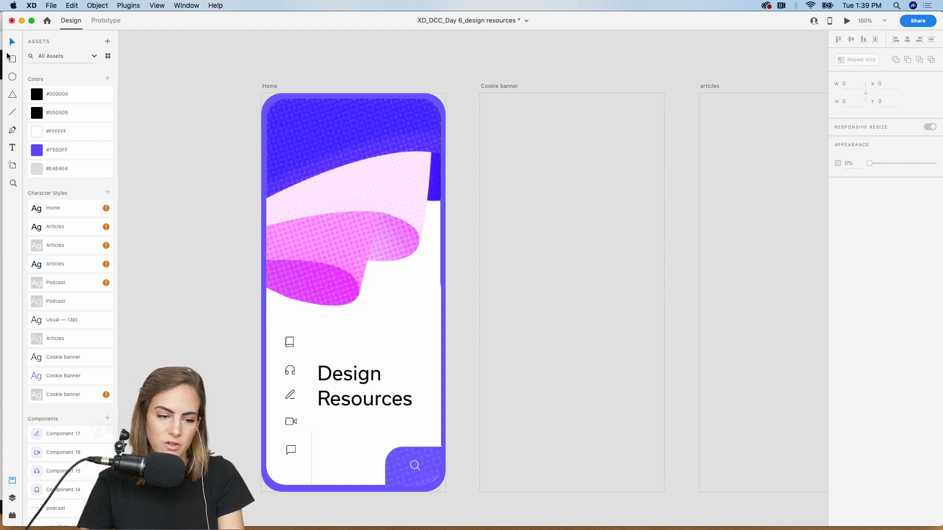
# - Draw a white rectangle near the top of the Cookie banner artboard, rounded and borderless
pyautogui.moveTo(491, 104)
pyautogui.mouseDown()
pyautogui.moveTo(570, 169)
pyautogui.moveTo(656, 196)
pyautogui.mouseUp()
pyautogui.moveTo(554, 150); pyautogui.dragTo(553, 158)
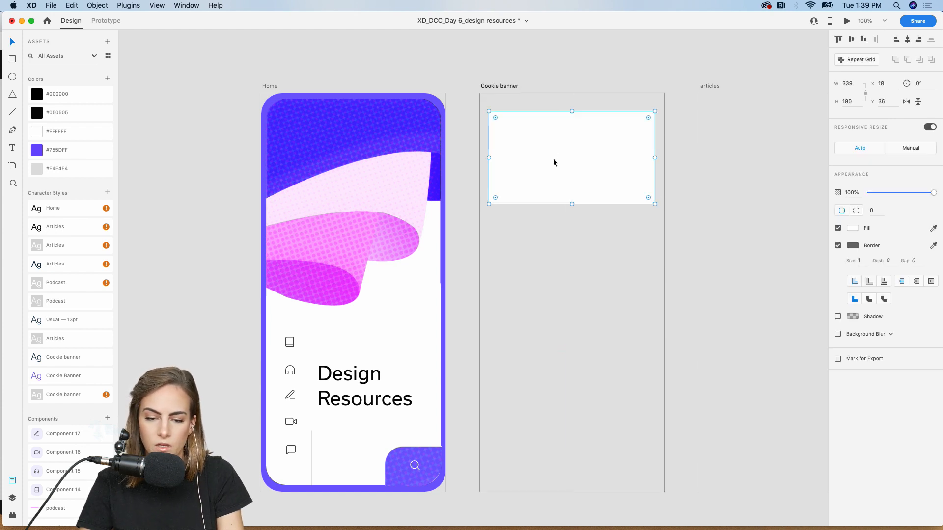
pyautogui.moveTo(496, 117); pyautogui.dragTo(503, 126)
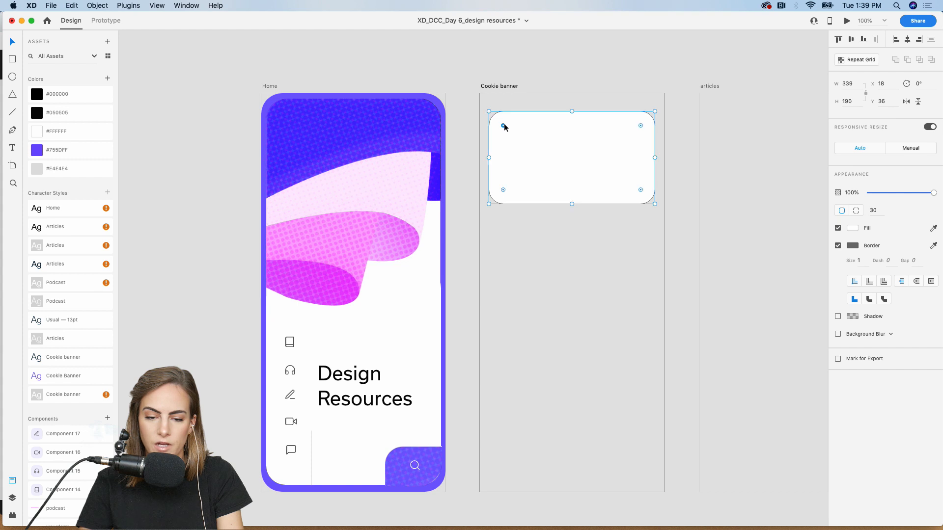
pyautogui.click(838, 246)
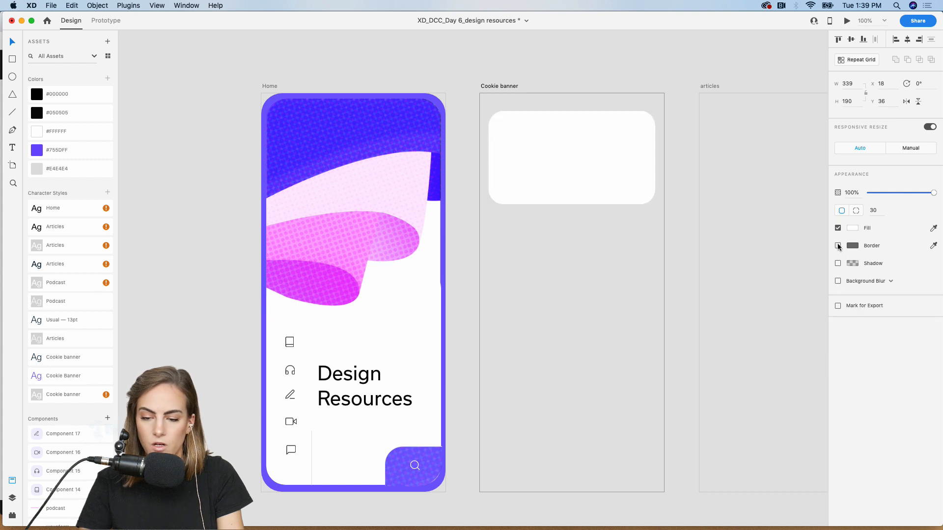
# - Narrow and centre the card on the artboard, then create a text box below it
pyautogui.hscroll(3, 580, 153)
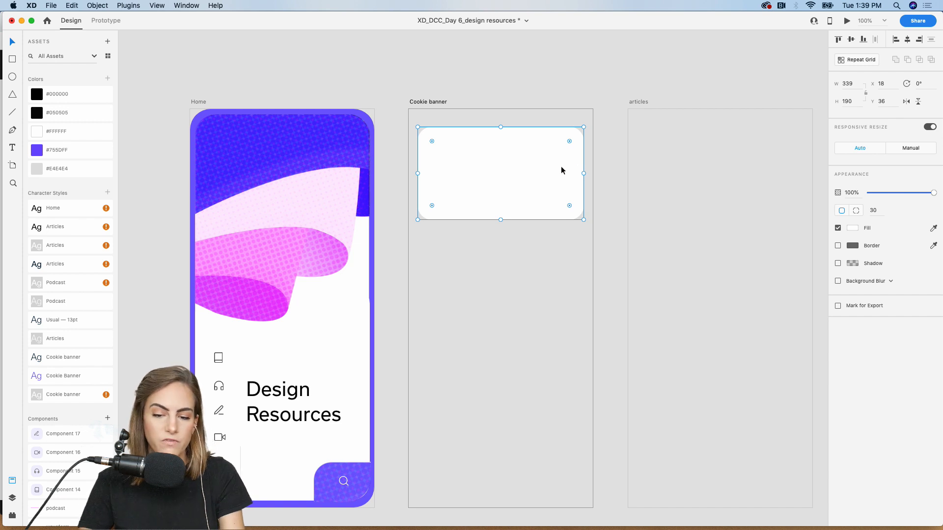
pyautogui.moveTo(416, 173); pyautogui.dragTo(420, 173)
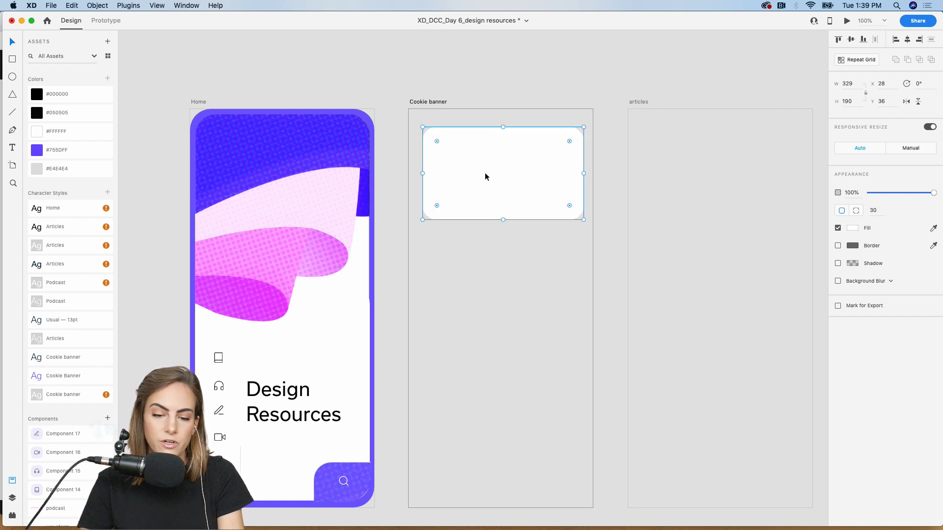
pyautogui.moveTo(485, 173); pyautogui.dragTo(484, 173)
pyautogui.click(444, 81)
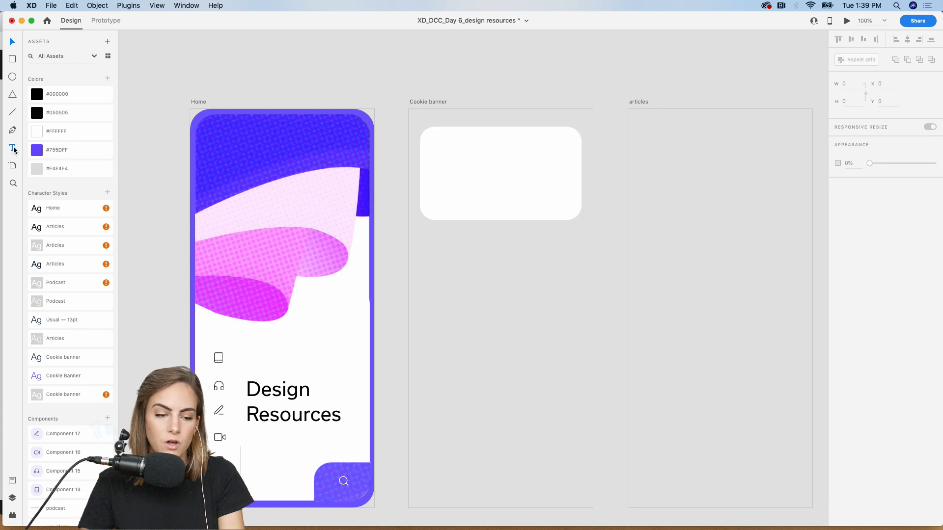
pyautogui.moveTo(427, 248); pyautogui.dragTo(560, 318)
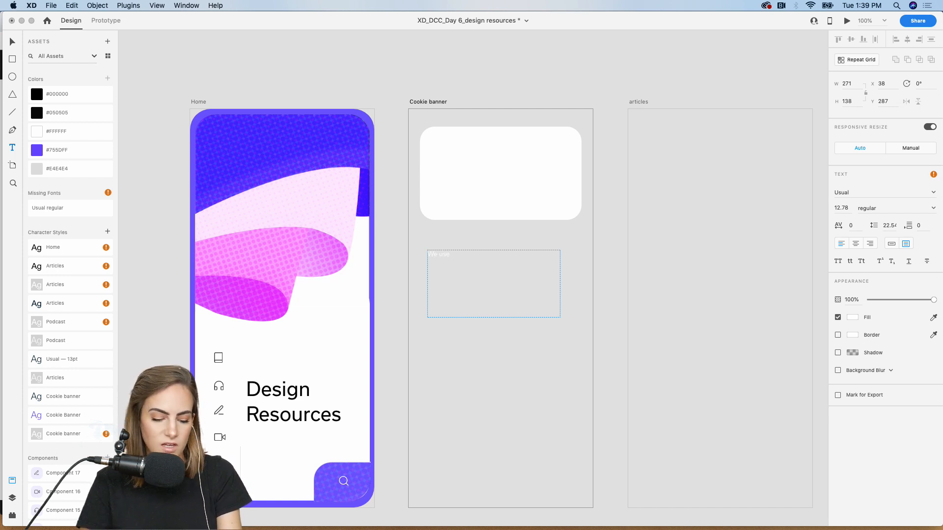
# - Style the text Usual — 13pt, move it into the card and type the cookie notice
pyautogui.press('Escape')
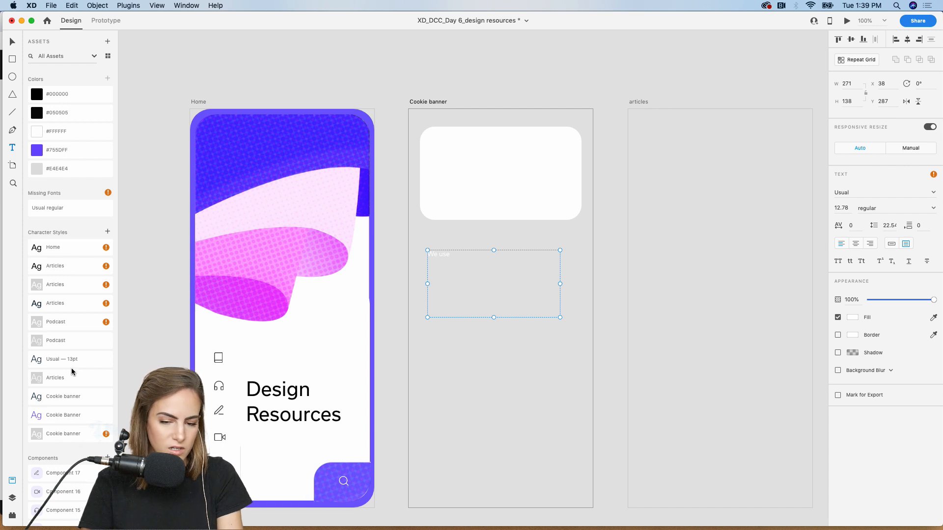
pyautogui.click(61, 360)
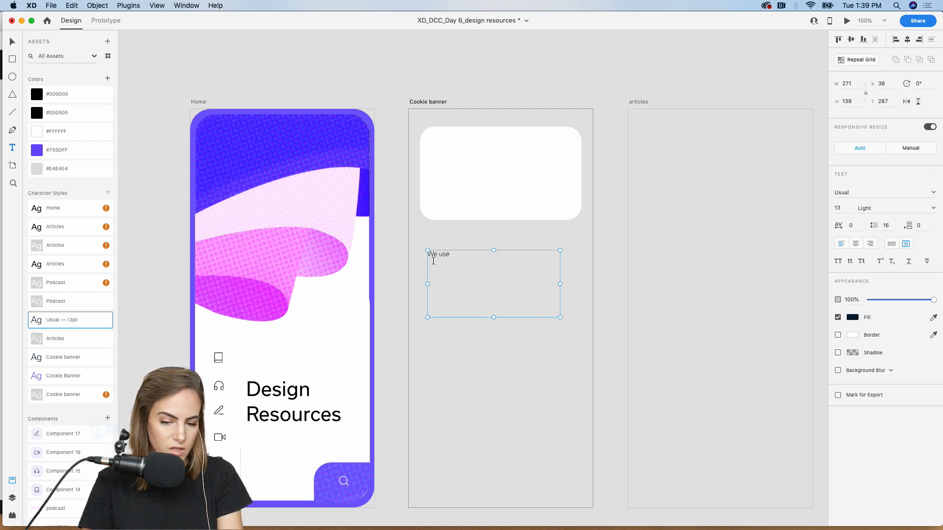
pyautogui.press('Escape')
pyautogui.moveTo(443, 254); pyautogui.dragTo(453, 145)
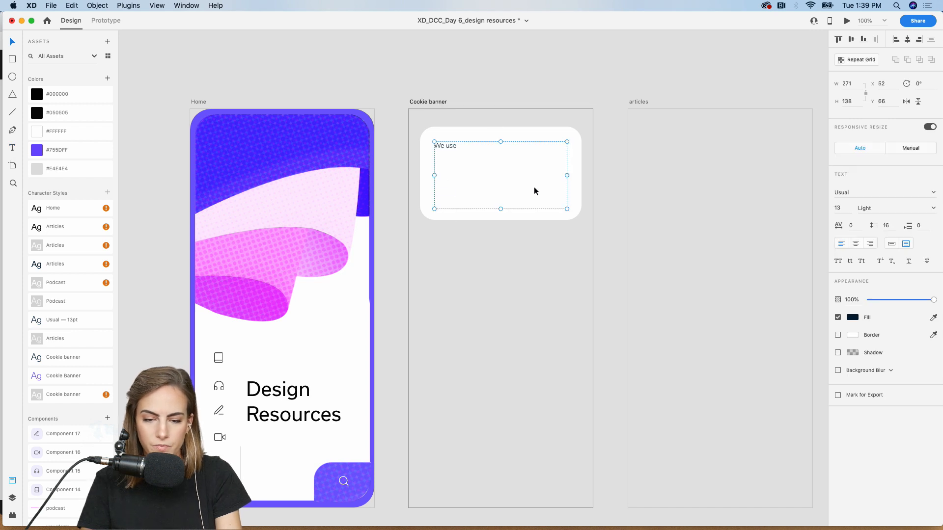
pyautogui.doubleClick(454, 145)
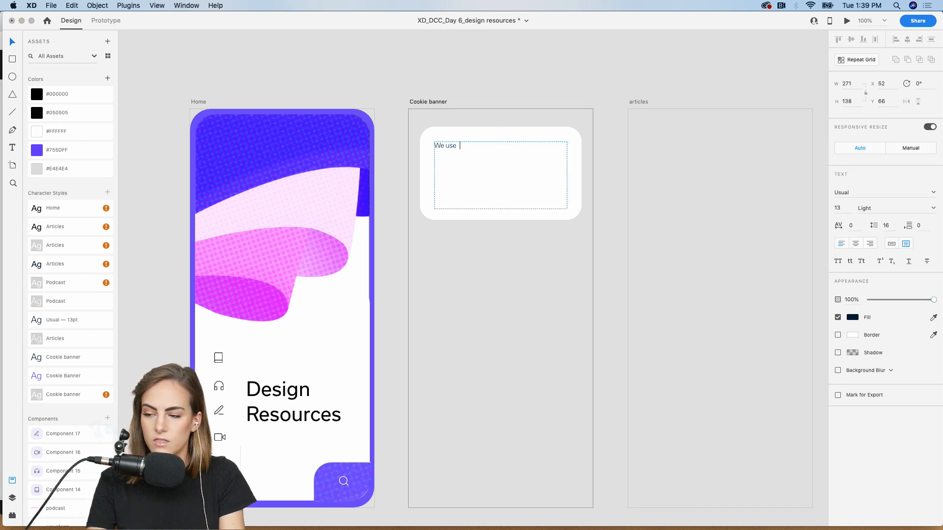
pyautogui.write('cookies to')
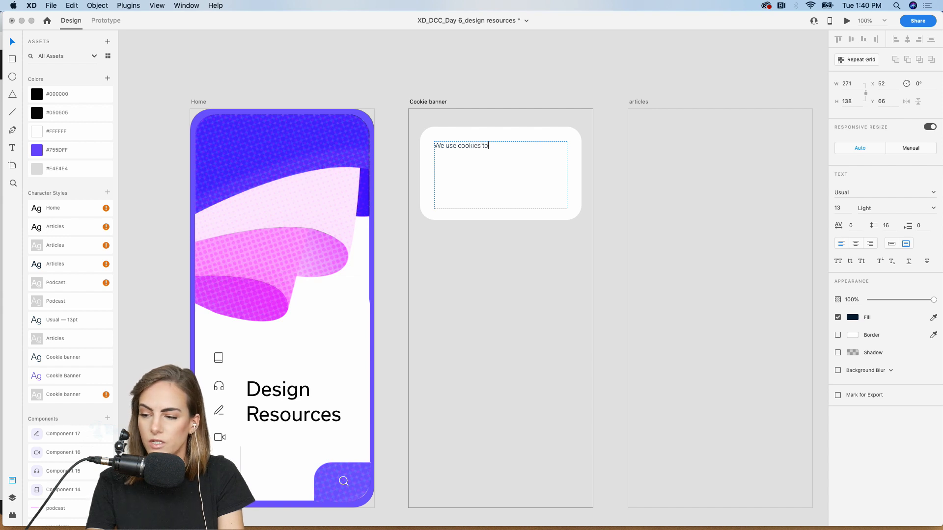
pyautogui.write(' improve ')
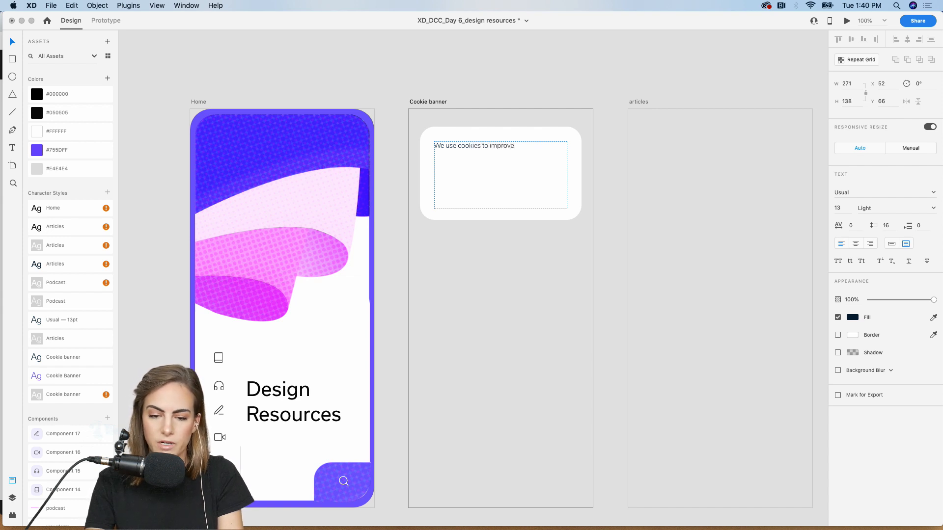
pyautogui.write('your ex')
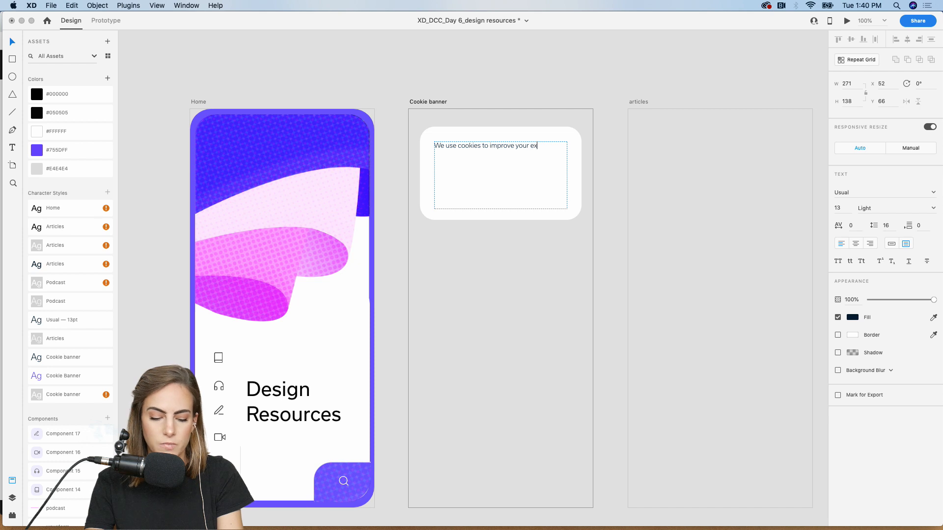
pyautogui.write('perience and fi')
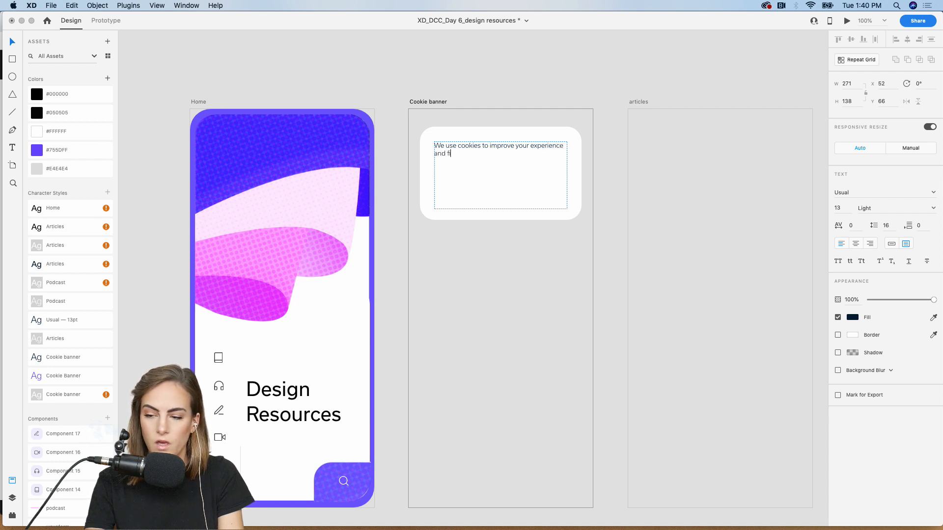
pyautogui.write('nd resources')
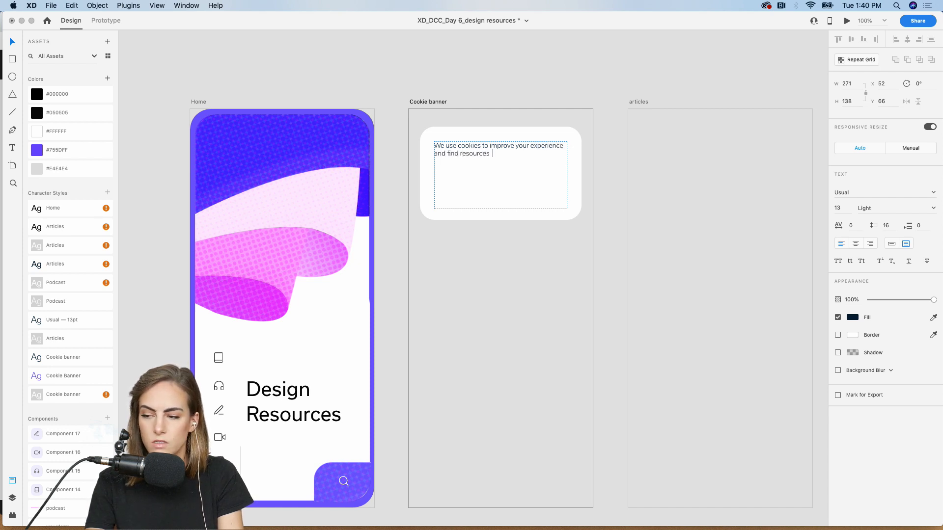
pyautogui.write(' that are personali')
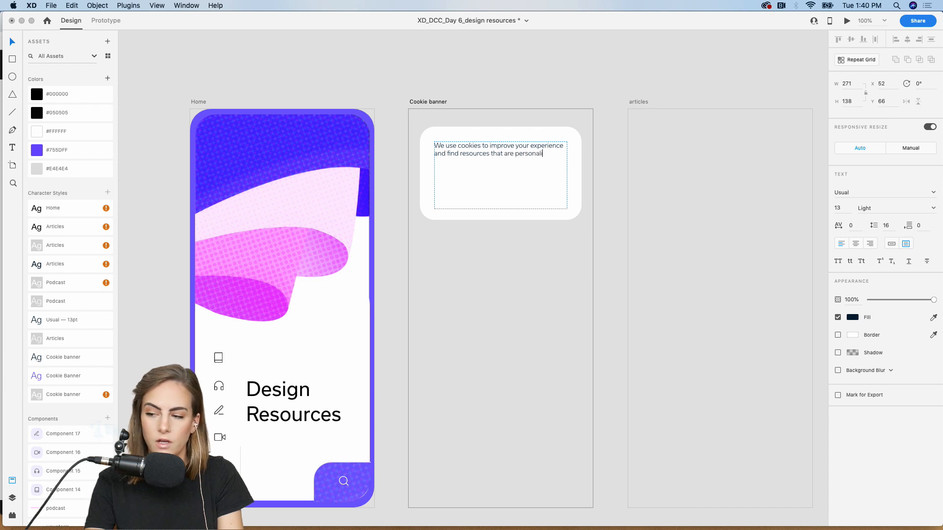
pyautogui.write('zed to')
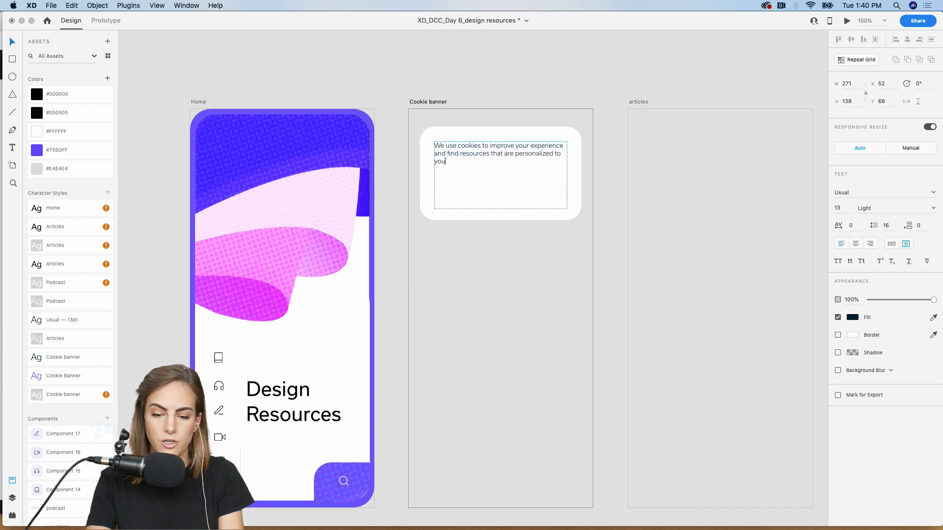
pyautogui.press('Escape')
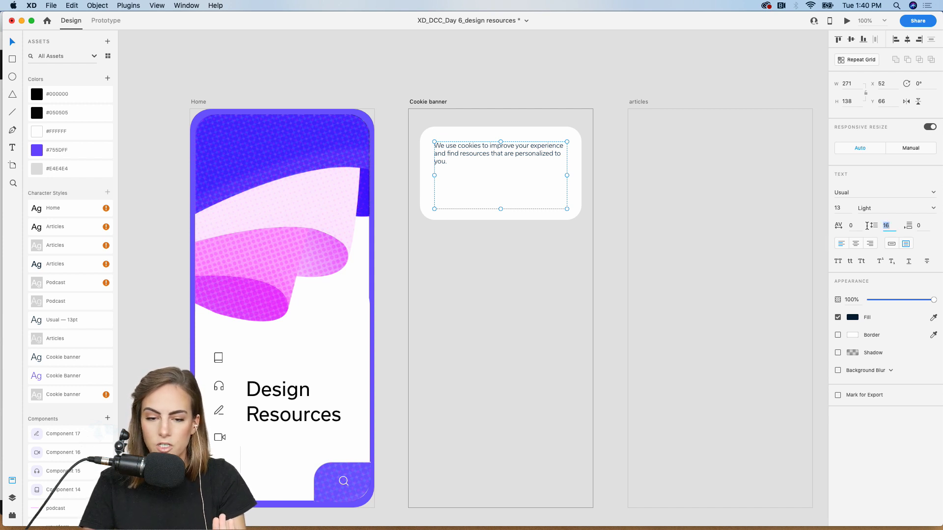
# - Set line spacing to 23 and resize the text box so the message fits two lines
pyautogui.press('Up')
pyautogui.press('Up')
pyautogui.press('Up')
pyautogui.press('Up')
pyautogui.press('Up')
pyautogui.press('Up')
pyautogui.press('Up')
pyautogui.press('Up')
pyautogui.press('Up')
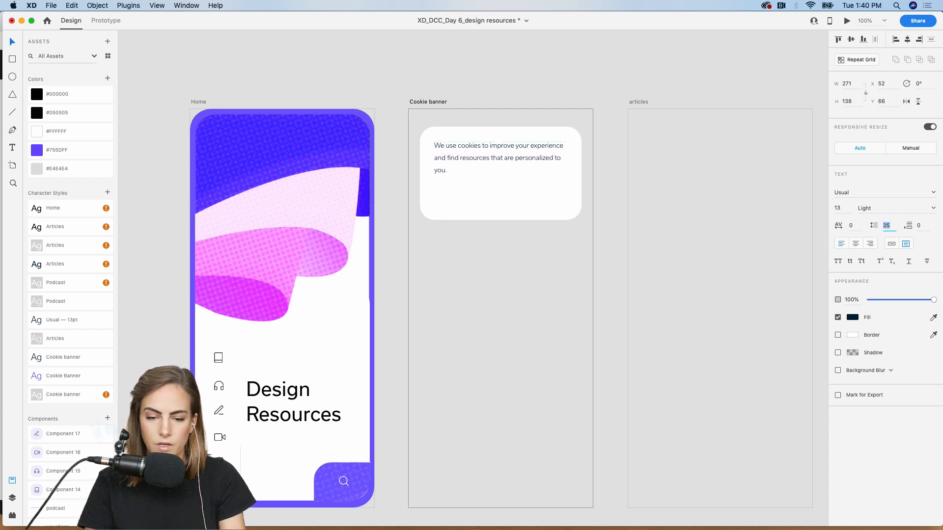
pyautogui.press('Down')
pyautogui.press('Down')
pyautogui.press('Down')
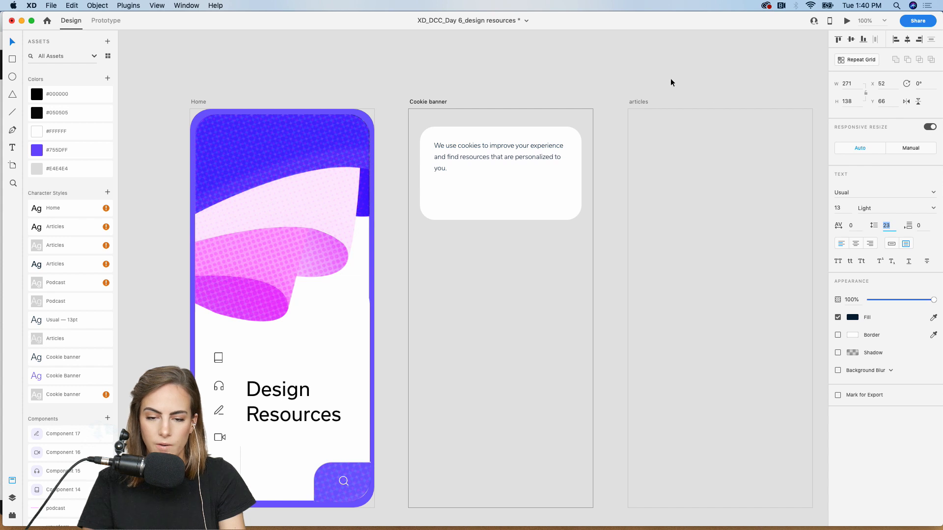
pyautogui.click(671, 82)
pyautogui.click(476, 158)
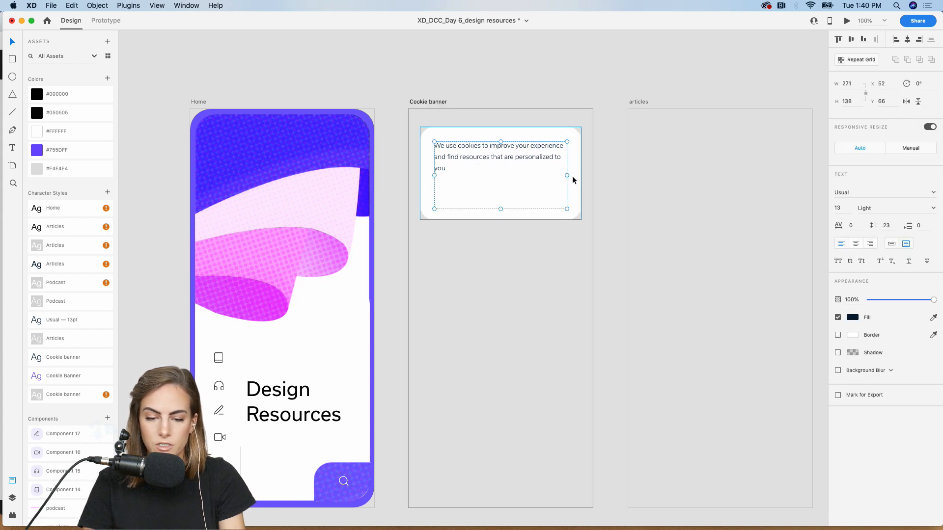
pyautogui.moveTo(567, 176); pyautogui.dragTo(546, 155)
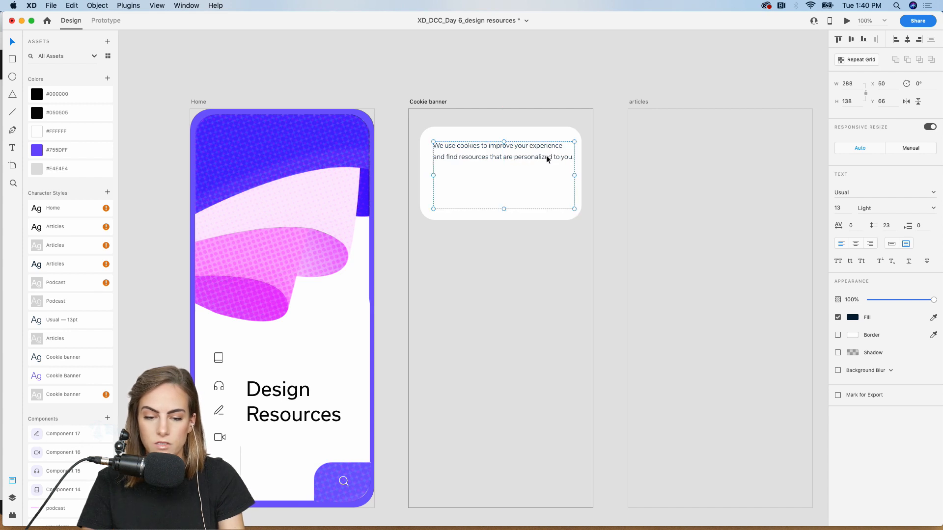
pyautogui.moveTo(504, 211); pyautogui.dragTo(503, 172)
# - Draw a borderless #755DFF purple pill under the cookie message
pyautogui.click(542, 93)
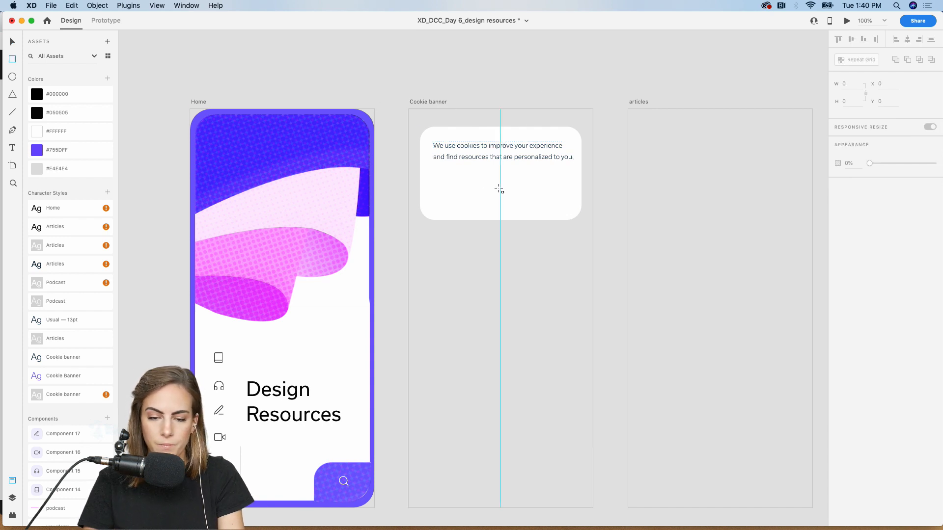
pyautogui.moveTo(498, 183)
pyautogui.mouseDown()
pyautogui.moveTo(564, 213)
pyautogui.moveTo(573, 207)
pyautogui.mouseUp()
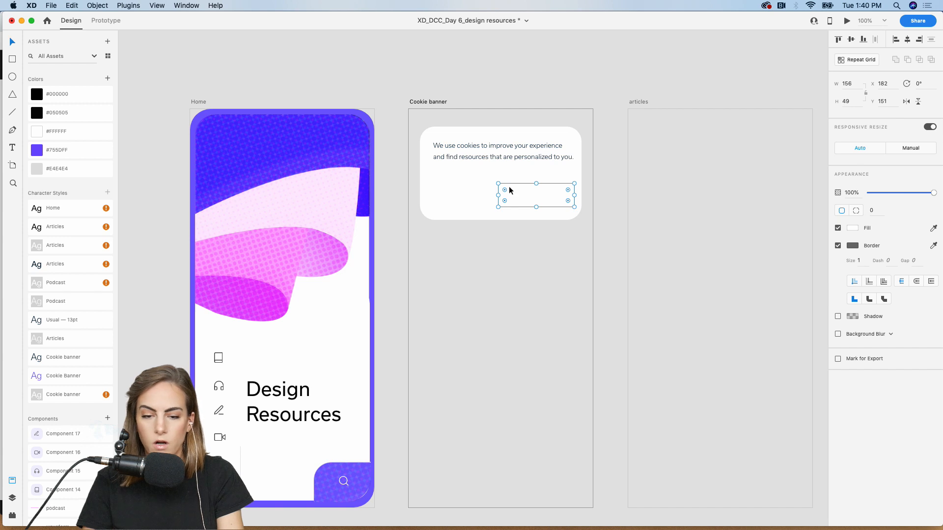
pyautogui.click(43, 152)
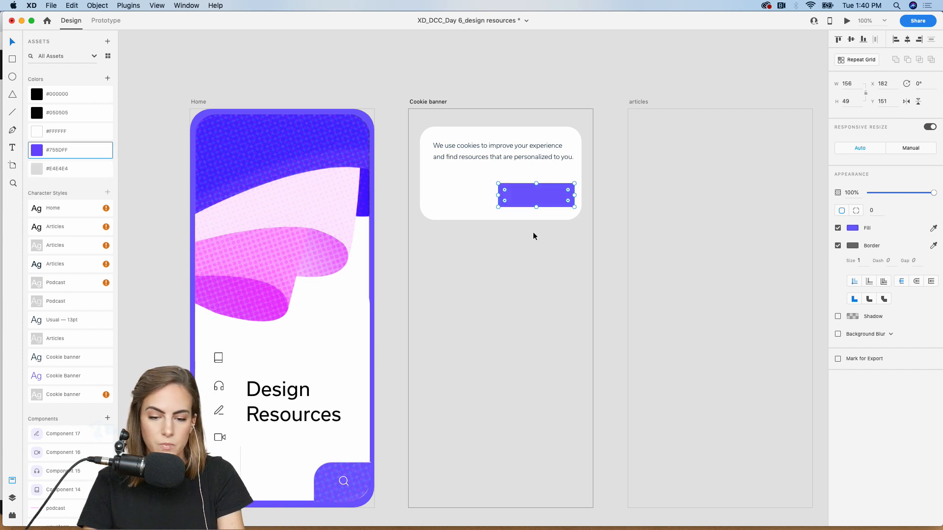
pyautogui.moveTo(504, 192); pyautogui.dragTo(537, 180)
pyautogui.scroll(5, 536, 181)
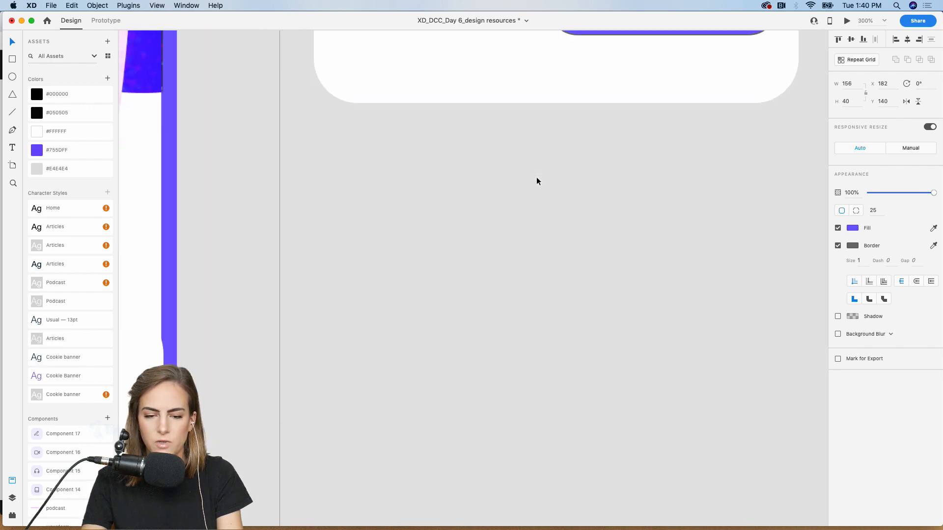
pyautogui.scroll(6, 536, 181)
pyautogui.hscroll(1, 537, 181)
pyautogui.moveTo(538, 322); pyautogui.dragTo(538, 313)
pyautogui.click(837, 246)
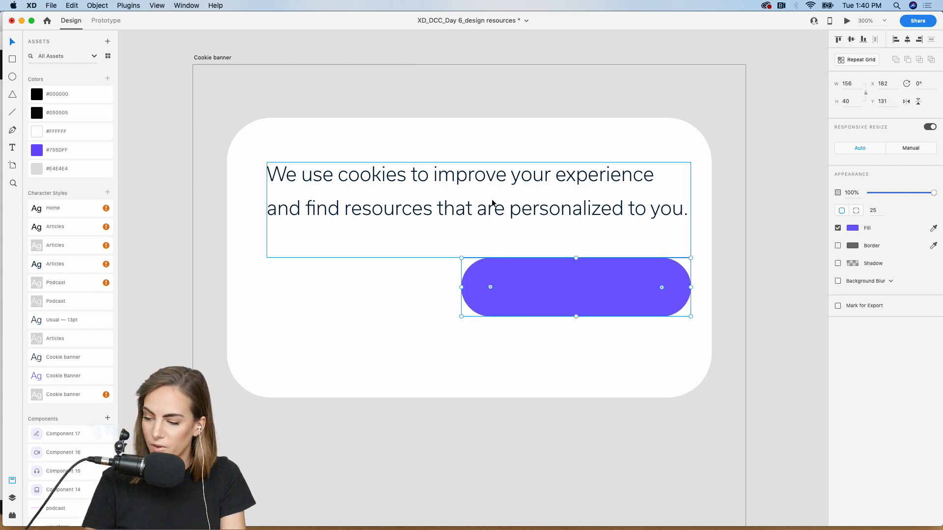
# - Duplicate the cookie message text and move the copy over the purple pill
pyautogui.click(302, 176)
pyautogui.press('super+d')
pyautogui.moveTo(302, 176); pyautogui.dragTo(347, 271)
# - Change the copied text to 'Allow cookies' at auto width and place it on the button
pyautogui.doubleClick(347, 270)
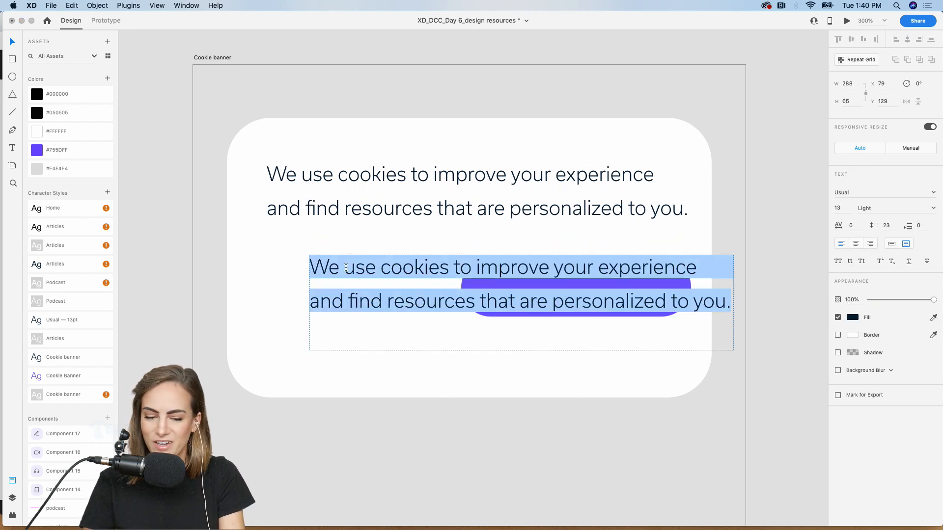
pyautogui.write('Allow coo')
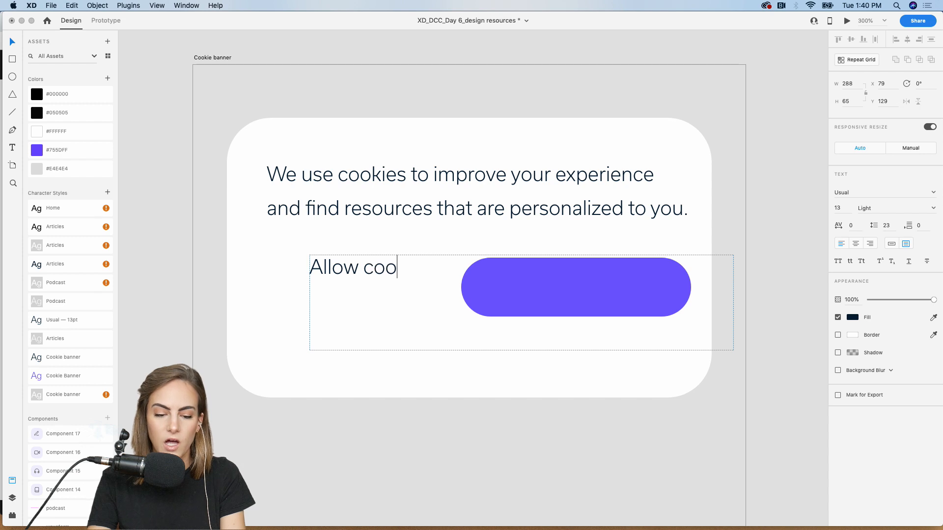
pyautogui.write('kies')
pyautogui.press('Escape')
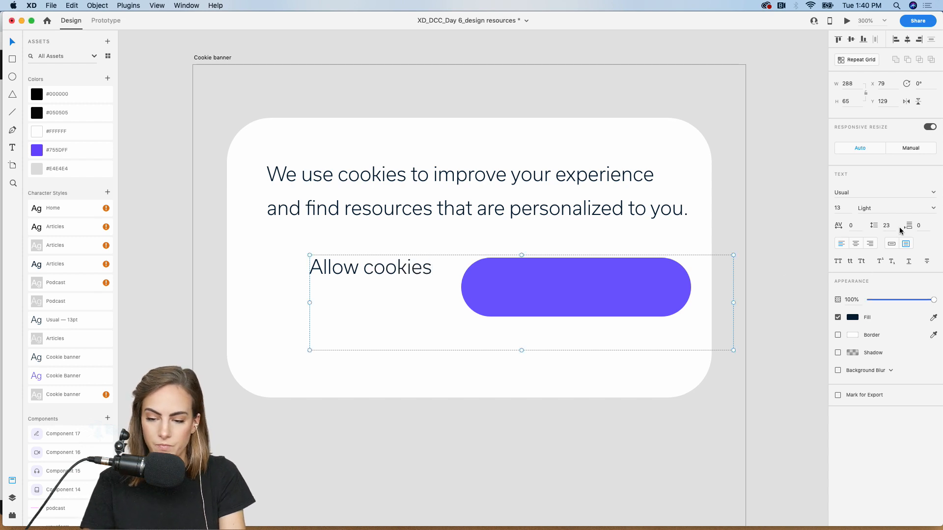
pyautogui.click(891, 243)
pyautogui.moveTo(385, 269); pyautogui.dragTo(595, 287)
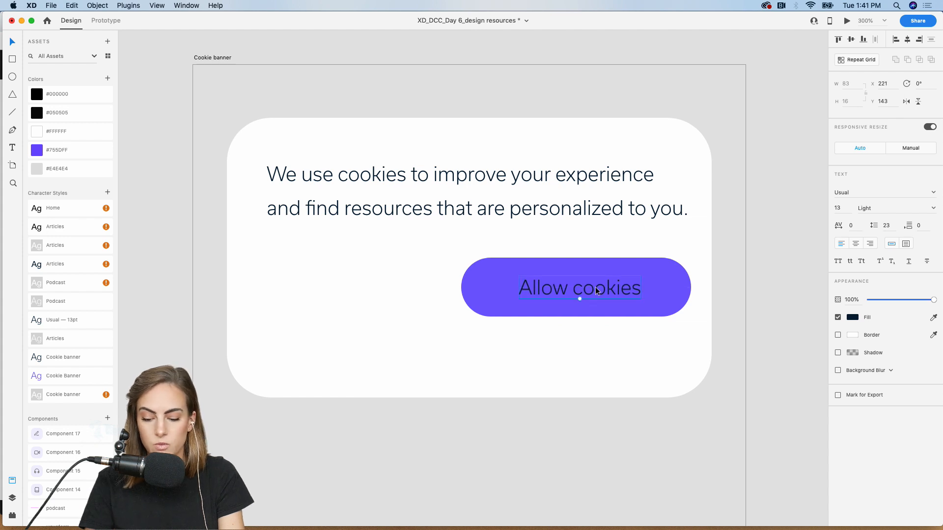
pyautogui.press('Up')
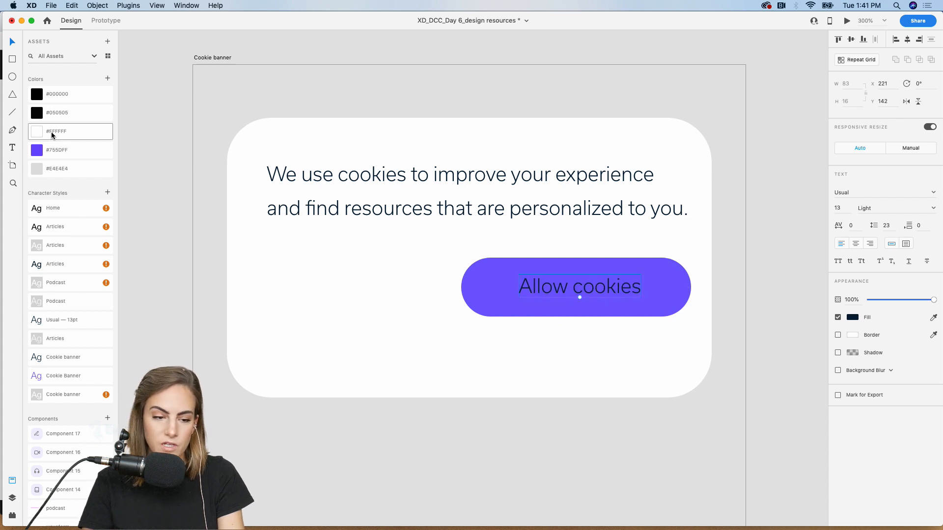
# - Make the Allow cookies label white and group it with the purple pill
pyautogui.click(52, 135)
pyautogui.keyDown('shift'); pyautogui.click(657, 284); pyautogui.keyUp('shift')
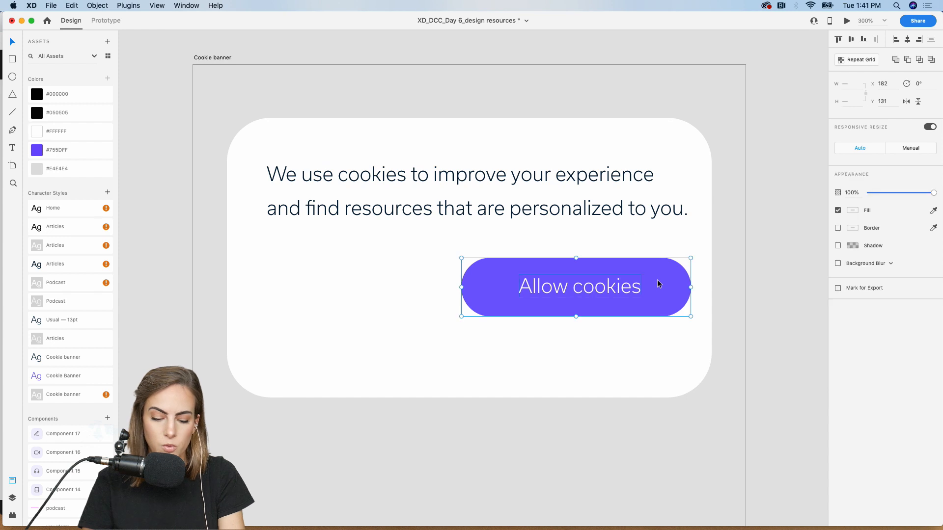
pyautogui.press('super+g')
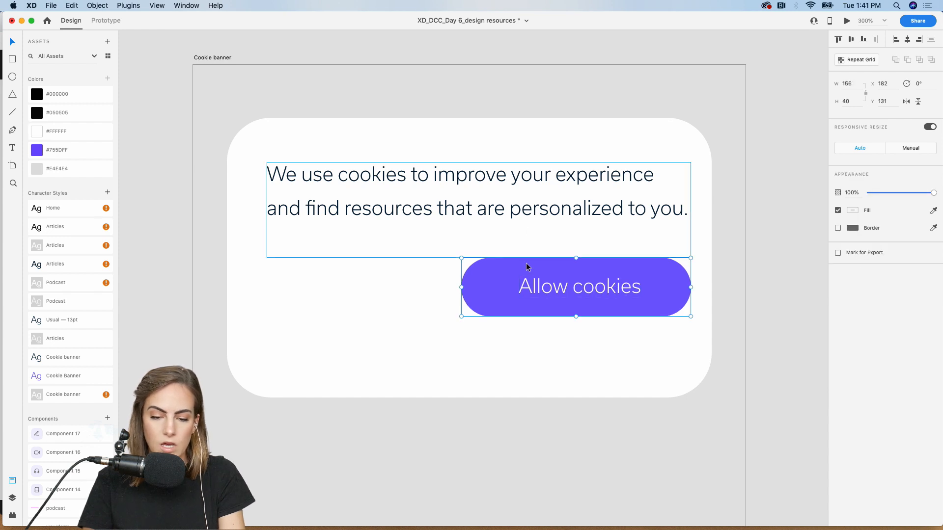
# - Copy the Allow cookies label to the left of the button and clear its wording
pyautogui.doubleClick(562, 287)
pyautogui.press('super+c')
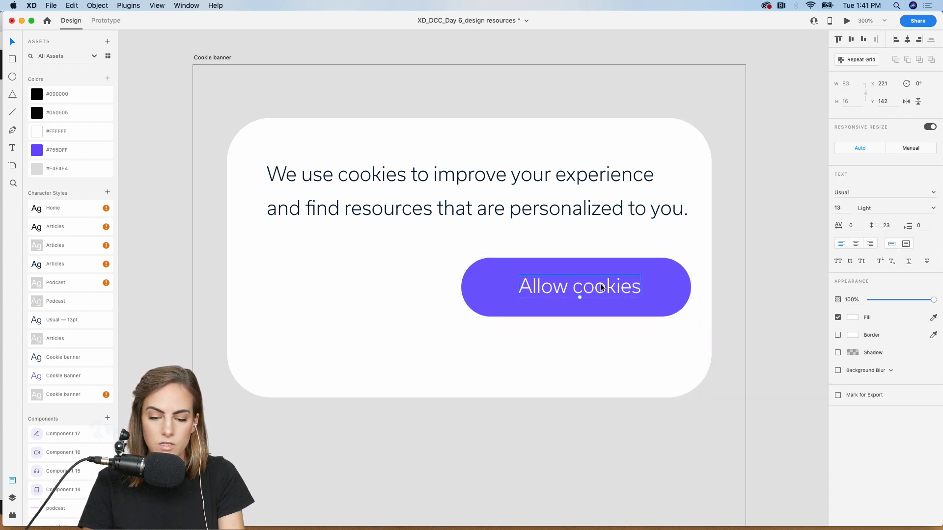
pyautogui.moveTo(600, 288); pyautogui.dragTo(396, 283)
pyautogui.doubleClick(396, 283)
pyautogui.press('BackSpace')
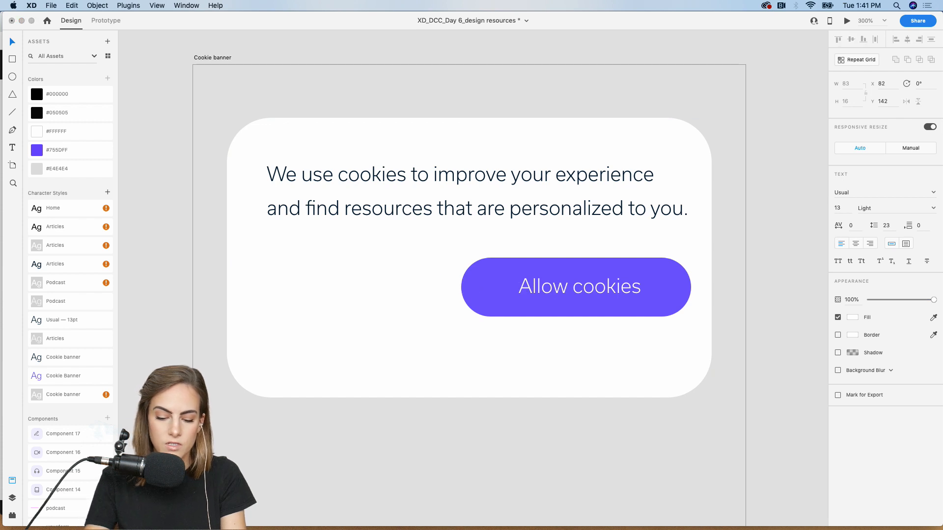
# - Apply the Cookie Banner character style to the Disable text and move it lower left
pyautogui.press('Escape')
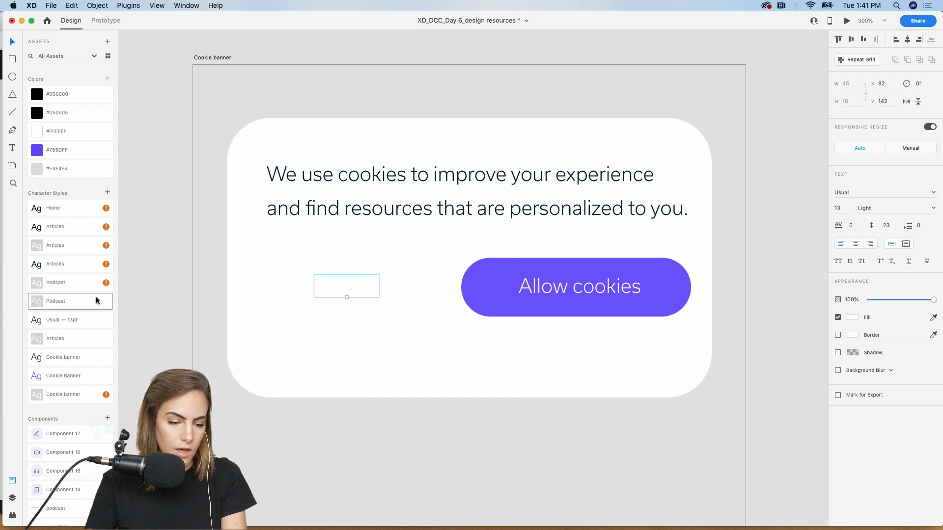
pyautogui.click(77, 380)
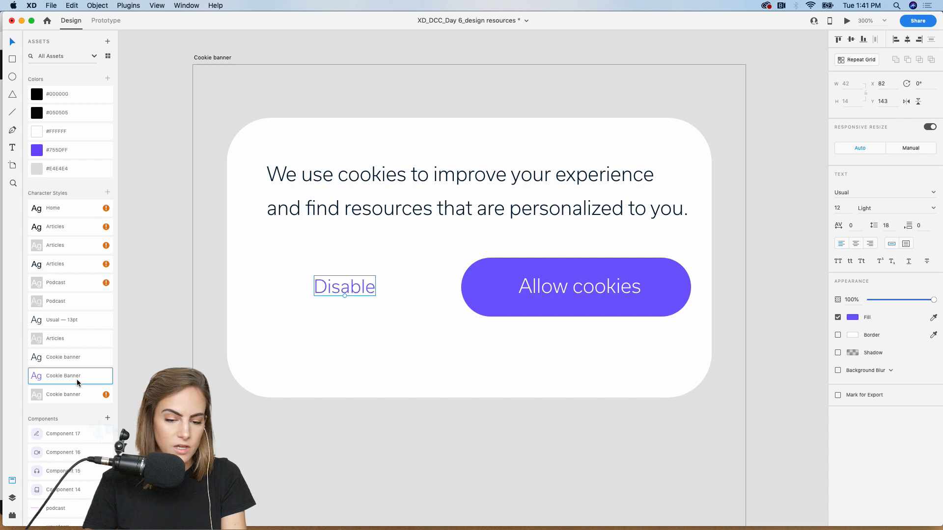
pyautogui.moveTo(379, 278); pyautogui.dragTo(320, 343)
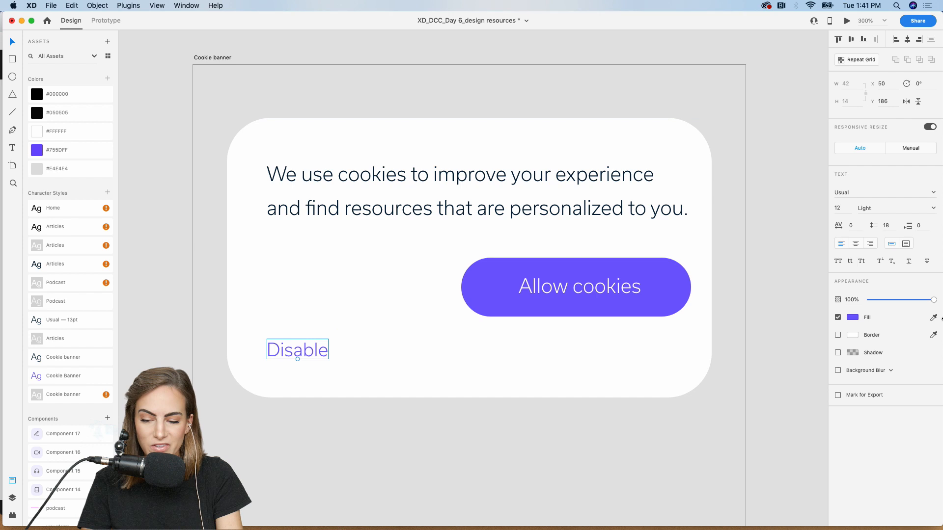
# - Try 27% opacity and a smaller font size on Disable, then undo back beside the button
pyautogui.click(882, 300)
pyautogui.moveTo(882, 302); pyautogui.dragTo(886, 301)
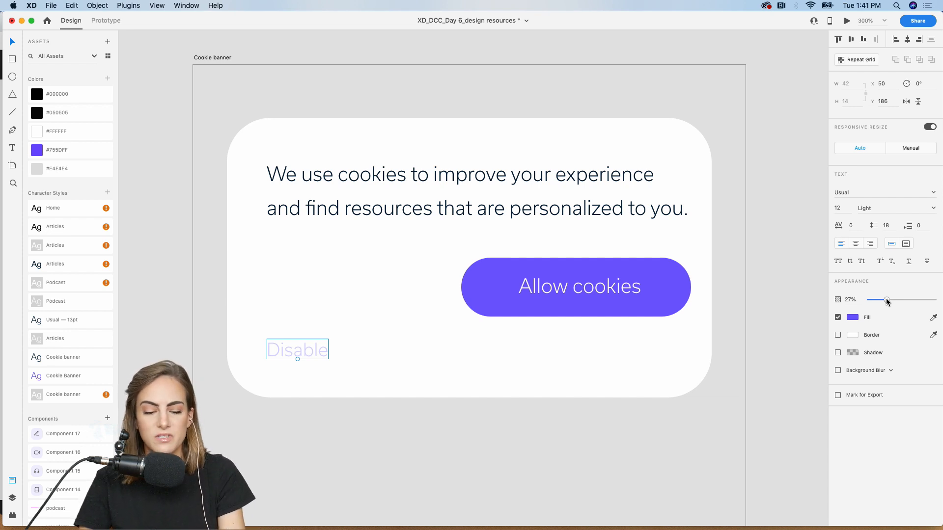
pyautogui.click(841, 208)
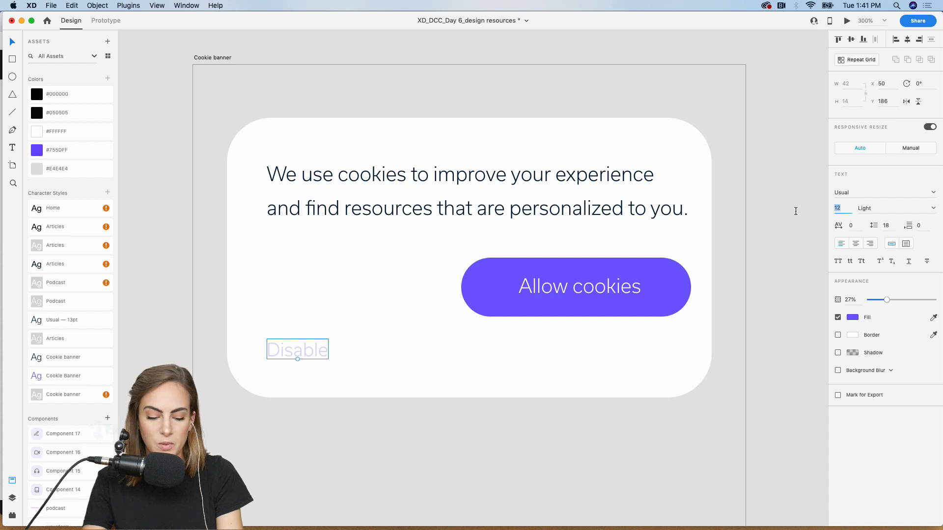
pyautogui.write('18')
pyautogui.write('9')
pyautogui.press('Return')
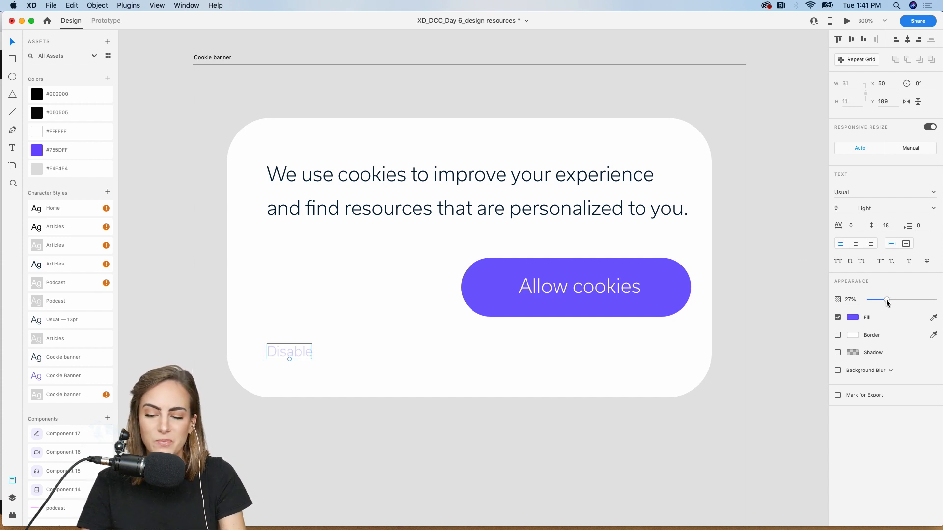
pyautogui.click(769, 159)
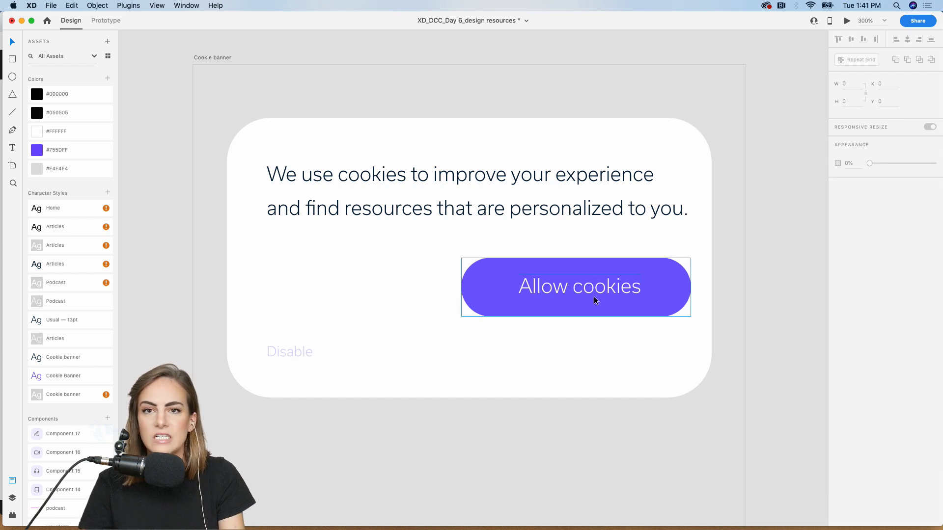
pyautogui.press('super+z')
pyautogui.press('super+z')
pyautogui.press('super+z')
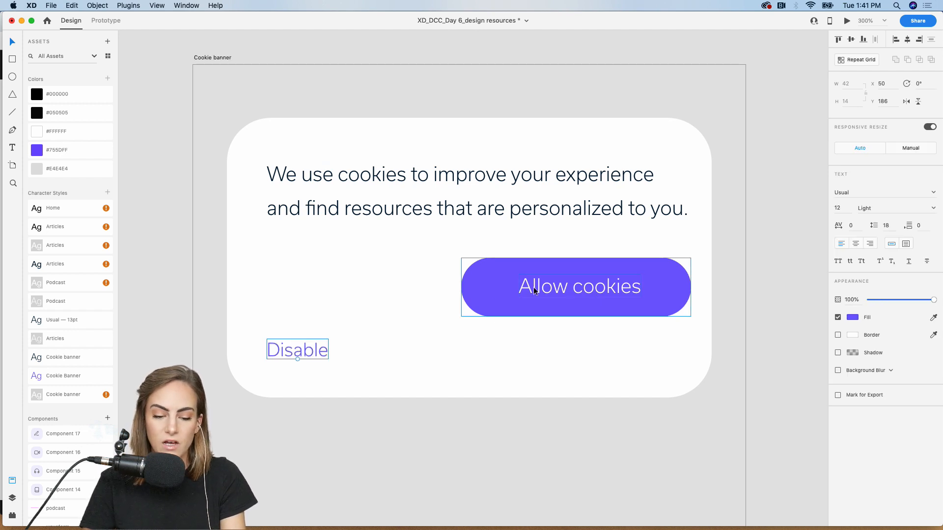
pyautogui.press('super+z')
pyautogui.click(765, 278)
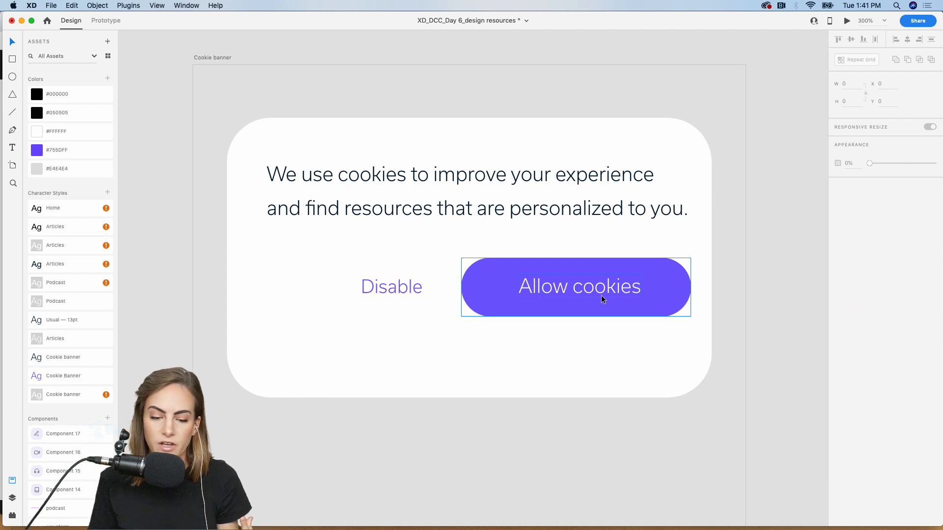
pyautogui.click(407, 290)
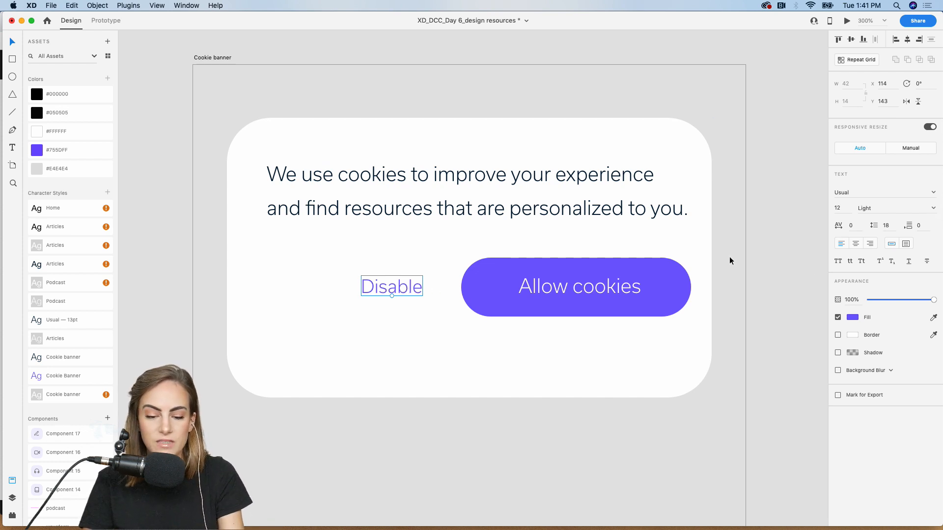
# - Make the Disable text Medium weight and shorten the white banner card
pyautogui.click(933, 208)
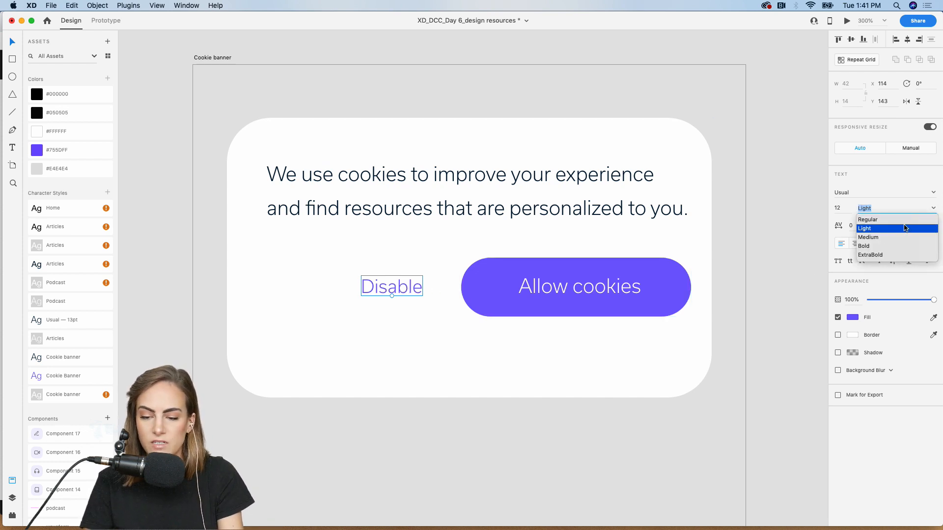
pyautogui.click(880, 237)
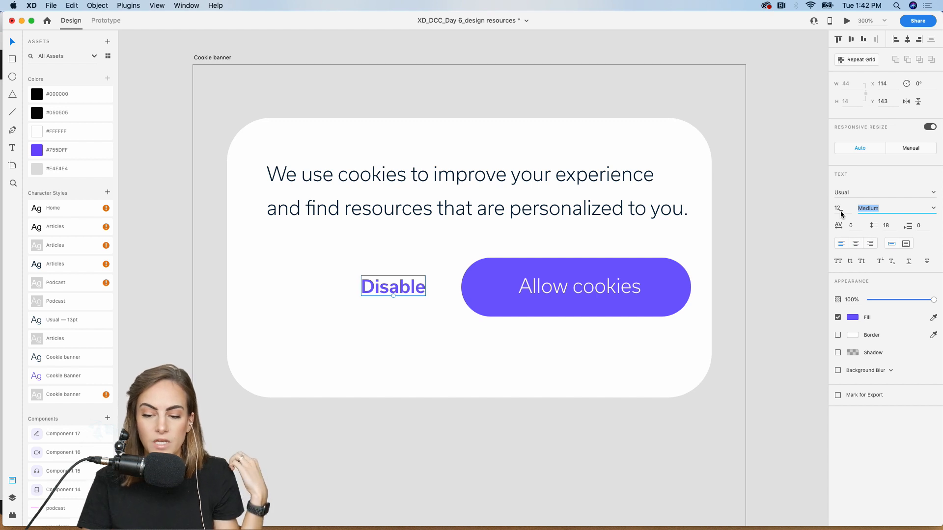
pyautogui.click(541, 363)
pyautogui.moveTo(468, 397); pyautogui.dragTo(472, 357)
# - Nudge the Allow cookies button and Disable text slightly up and left, then zoom out
pyautogui.moveTo(555, 276); pyautogui.dragTo(545, 277)
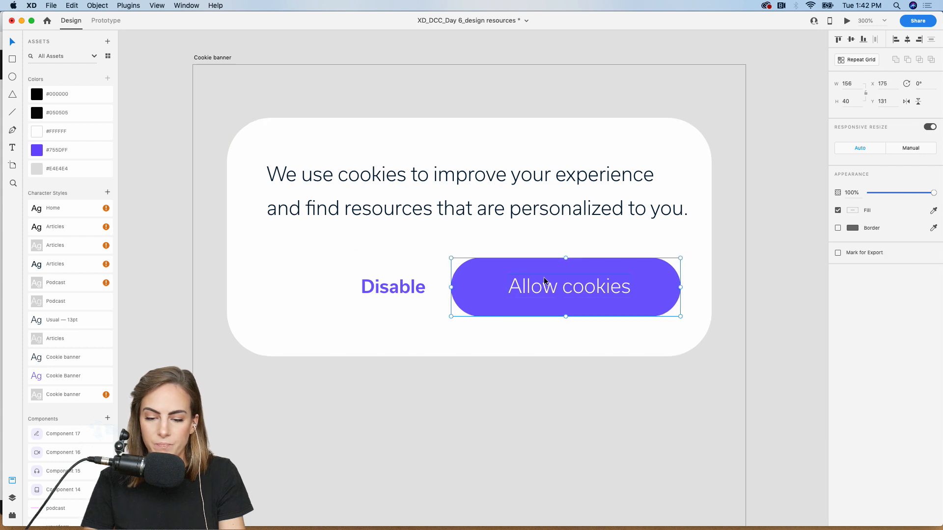
pyautogui.click(617, 225)
pyautogui.moveTo(579, 277); pyautogui.dragTo(579, 273)
pyautogui.moveTo(402, 289); pyautogui.dragTo(402, 284)
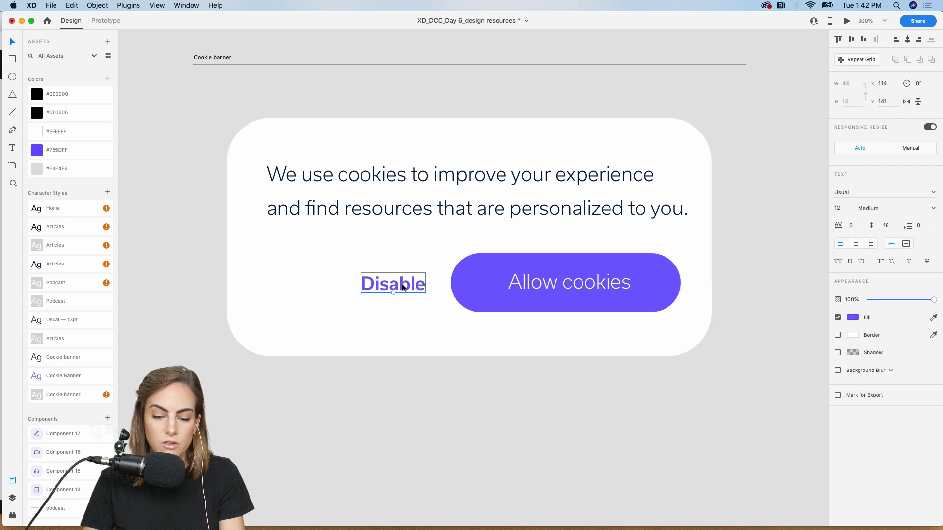
pyautogui.press('super+minus')
# - Zoom out to all artboards, clear the selection and switch to Prototype mode
pyautogui.click(682, 263)
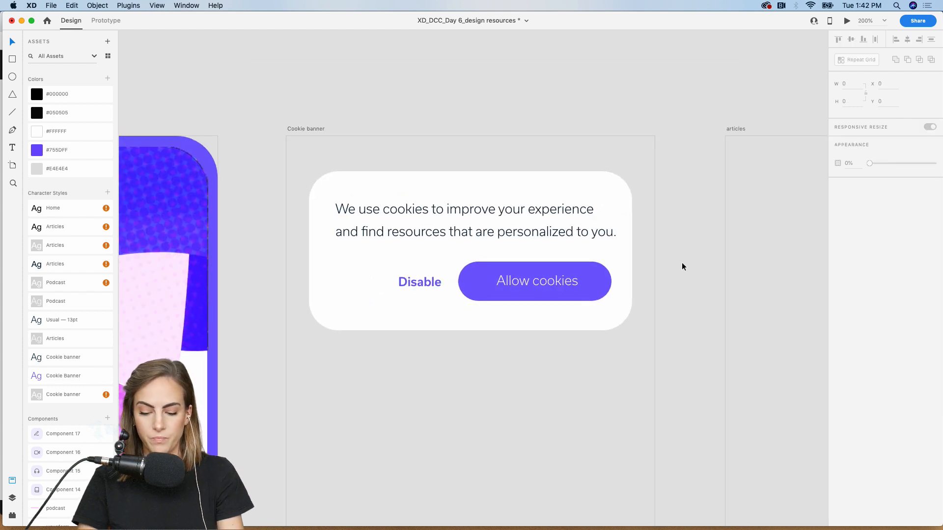
pyautogui.press('super+minus')
pyautogui.press('super+minus')
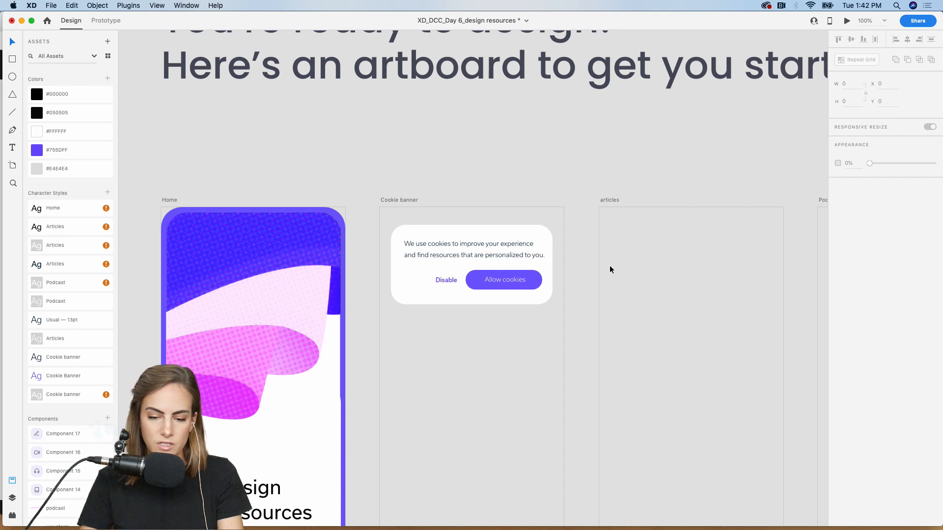
pyautogui.click(539, 232)
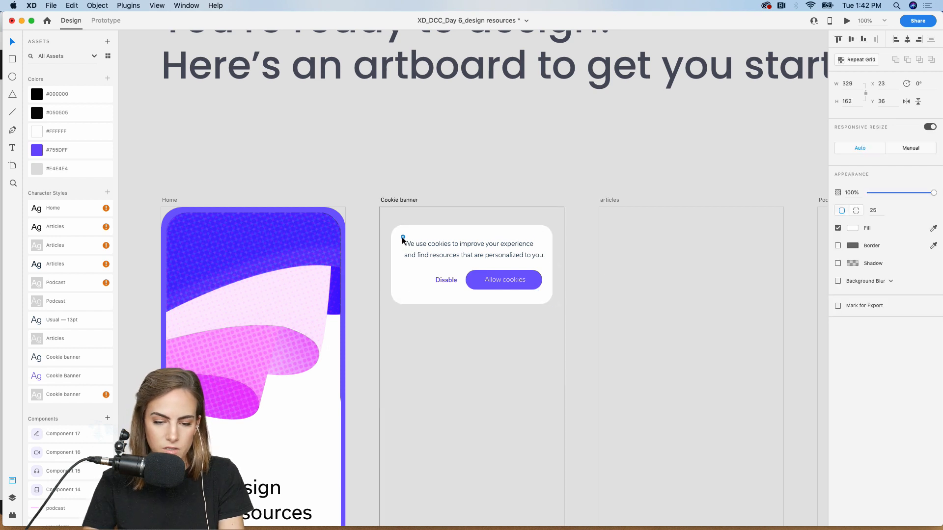
pyautogui.click(581, 314)
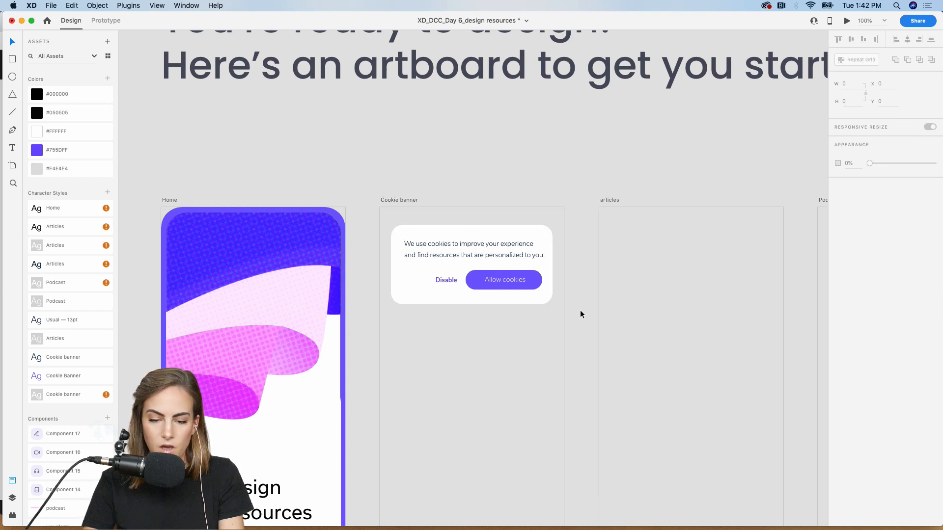
pyautogui.moveTo(580, 311); pyautogui.dragTo(396, 231)
pyautogui.click(408, 177)
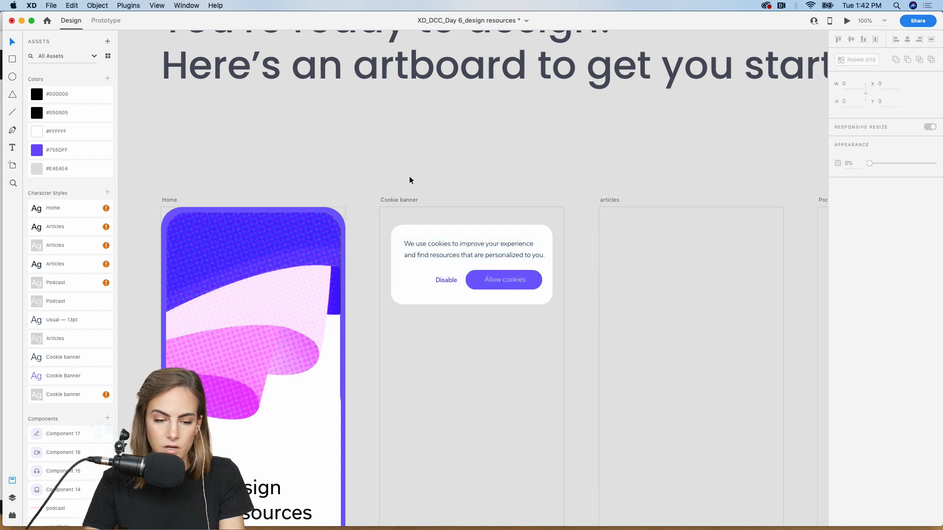
pyautogui.scroll(-5, 410, 180)
pyautogui.hscroll(-5, 410, 180)
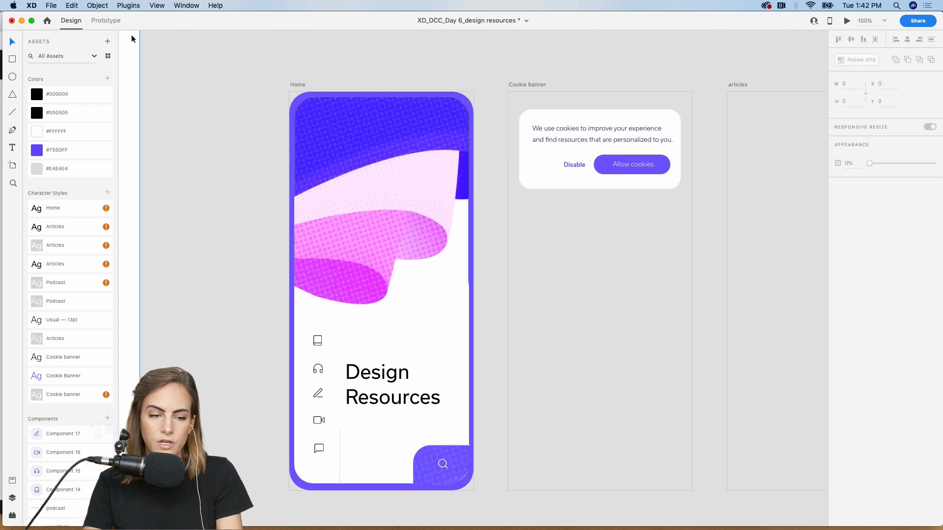
pyautogui.click(116, 23)
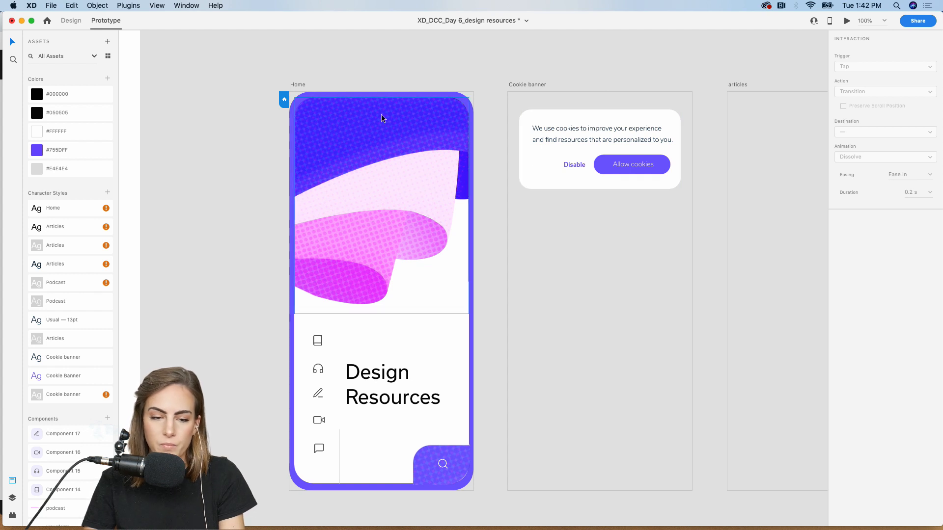
# - Set Home's link to the Cookie banner to trigger on Time with a 1 s delay
pyautogui.click(403, 141)
pyautogui.click(478, 281)
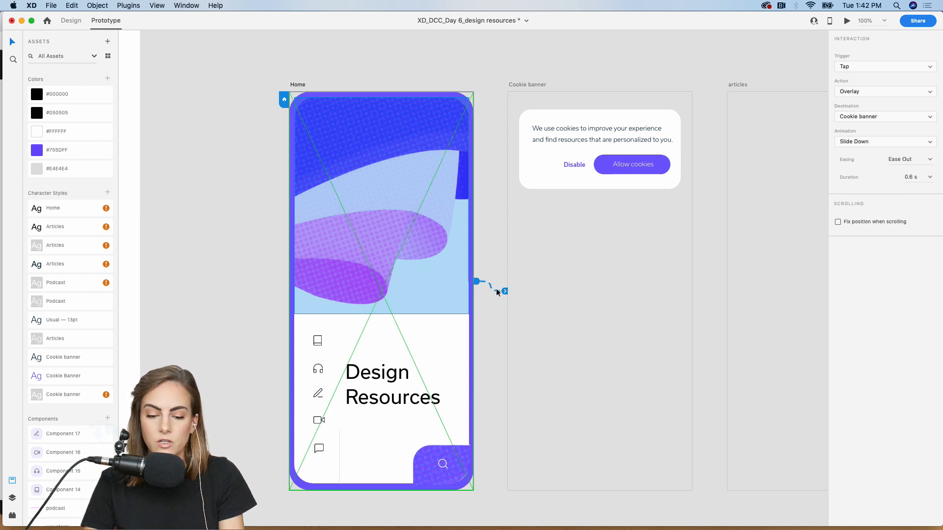
pyautogui.moveTo(505, 291)
pyautogui.mouseDown()
pyautogui.moveTo(491, 307)
pyautogui.moveTo(512, 296)
pyautogui.mouseUp()
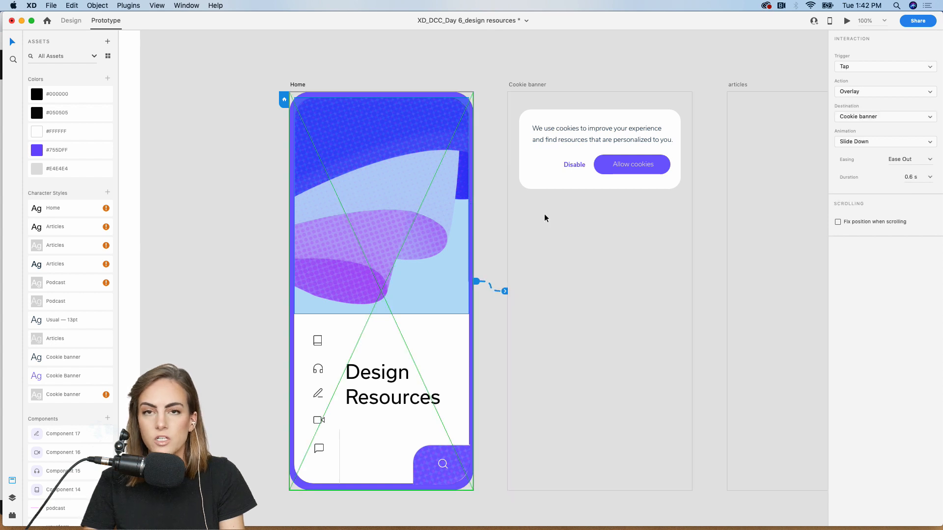
pyautogui.click(867, 66)
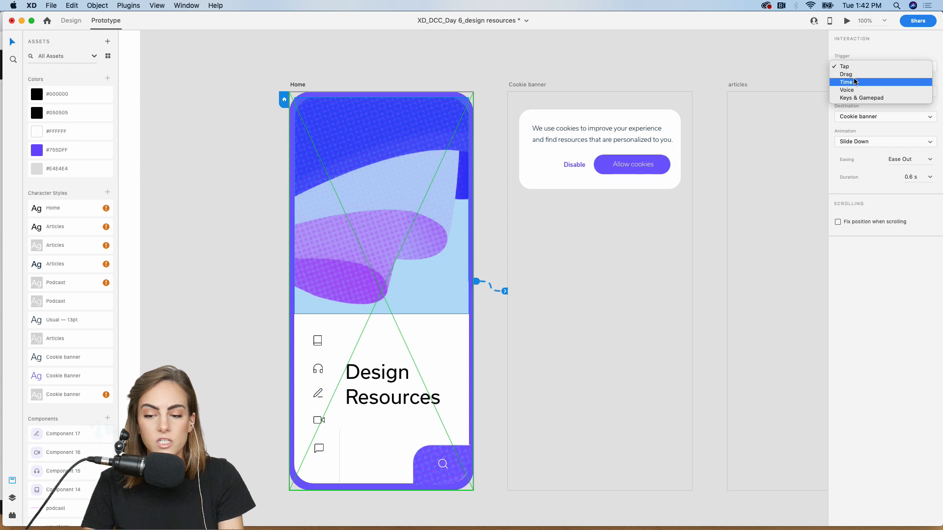
pyautogui.click(855, 83)
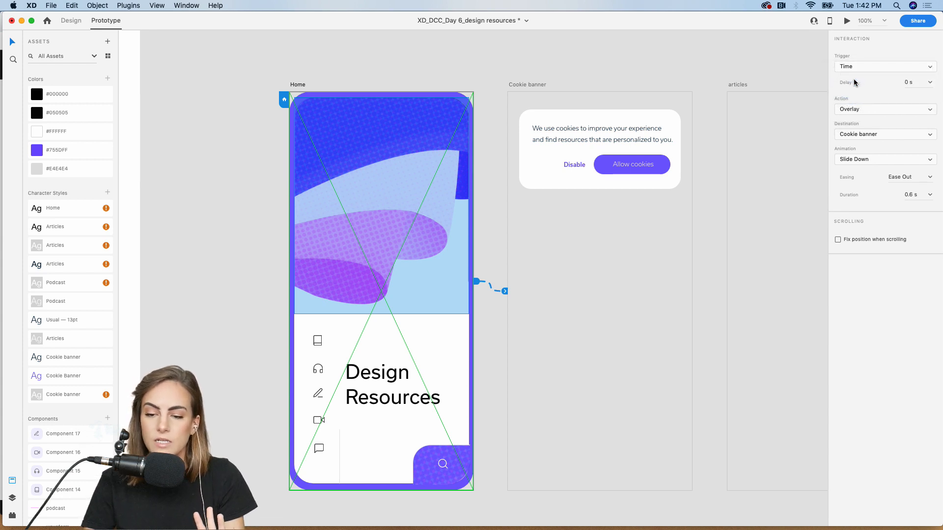
pyautogui.click(931, 83)
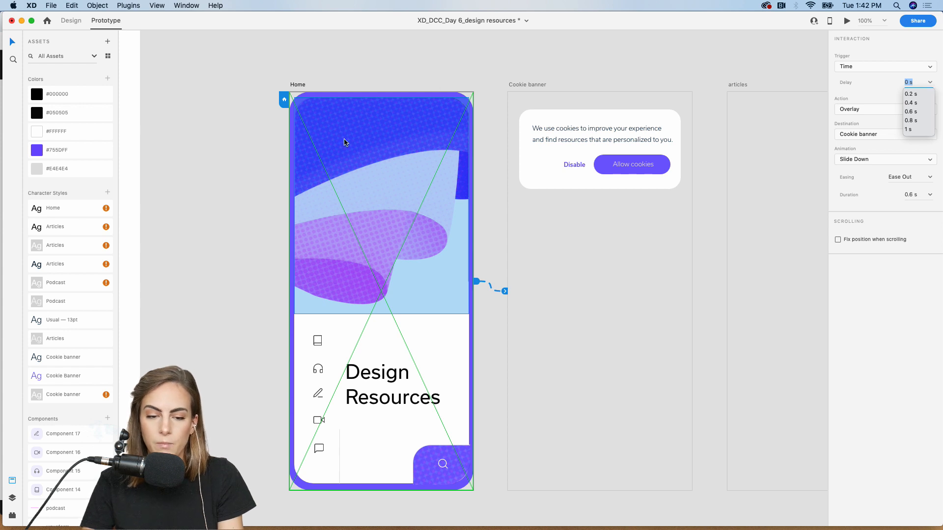
pyautogui.click(907, 130)
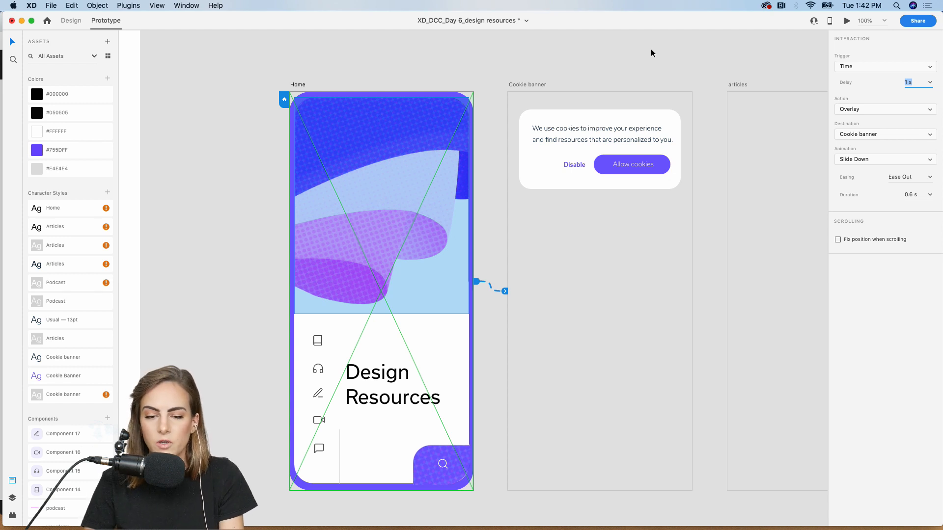
pyautogui.click(349, 184)
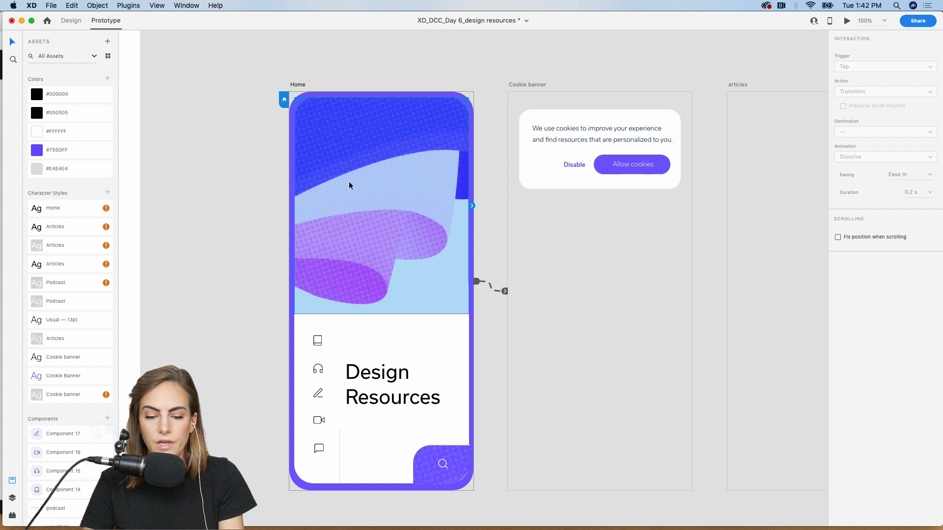
pyautogui.click(505, 292)
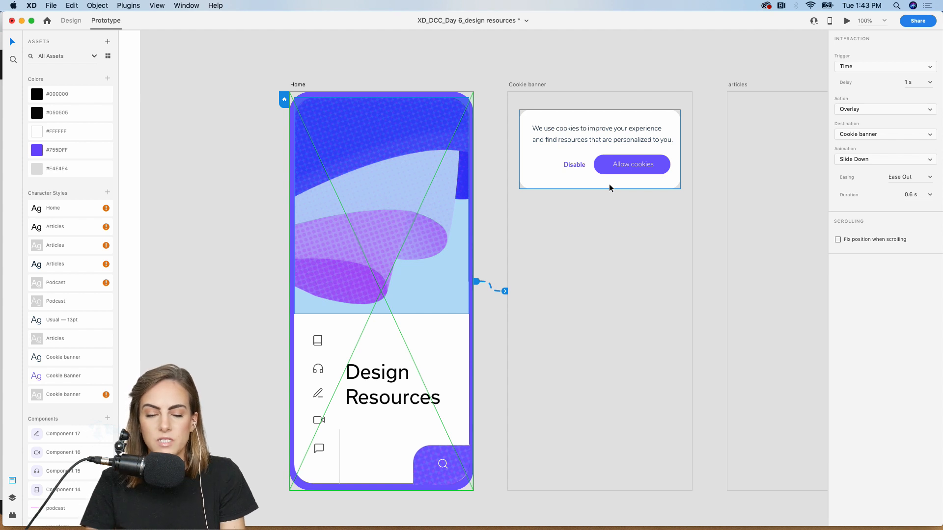
pyautogui.click(632, 67)
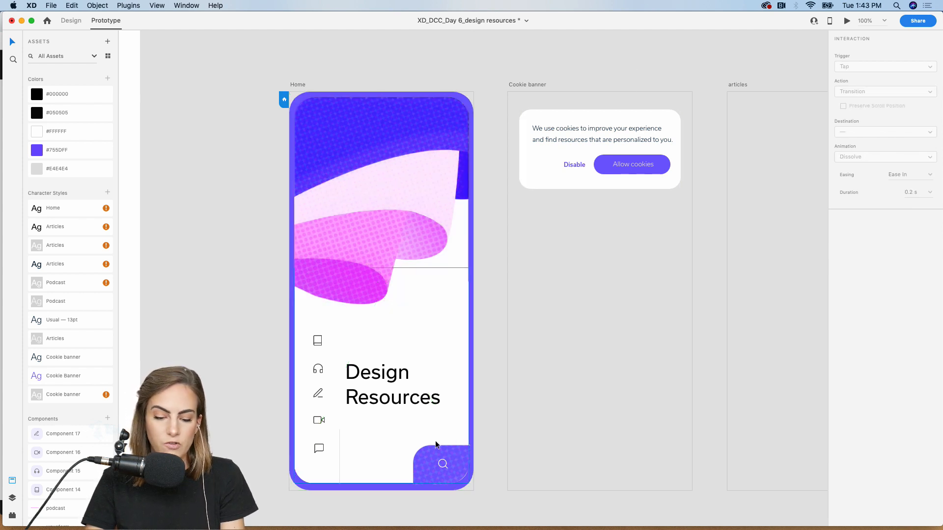
pyautogui.click(438, 477)
pyautogui.hscroll(2, 437, 477)
pyautogui.hscroll(10, 438, 477)
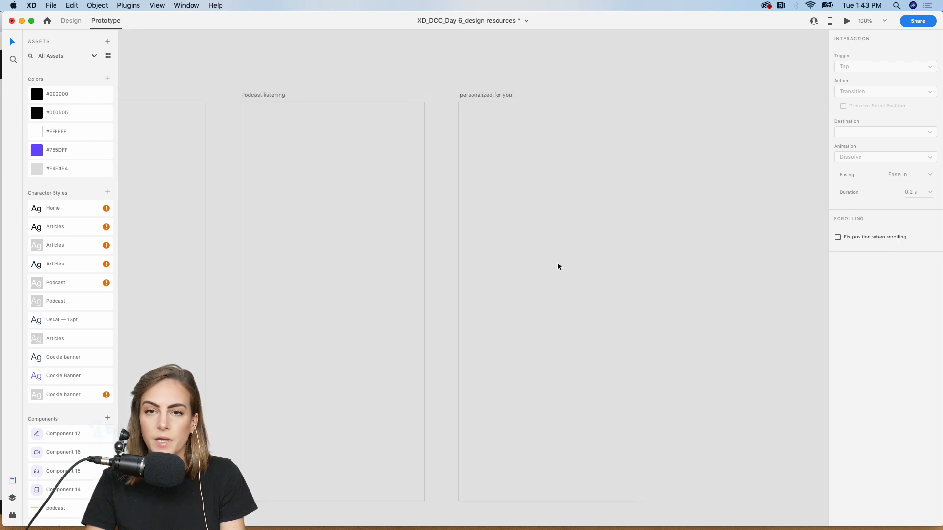
pyautogui.hscroll(-10, 549, 257)
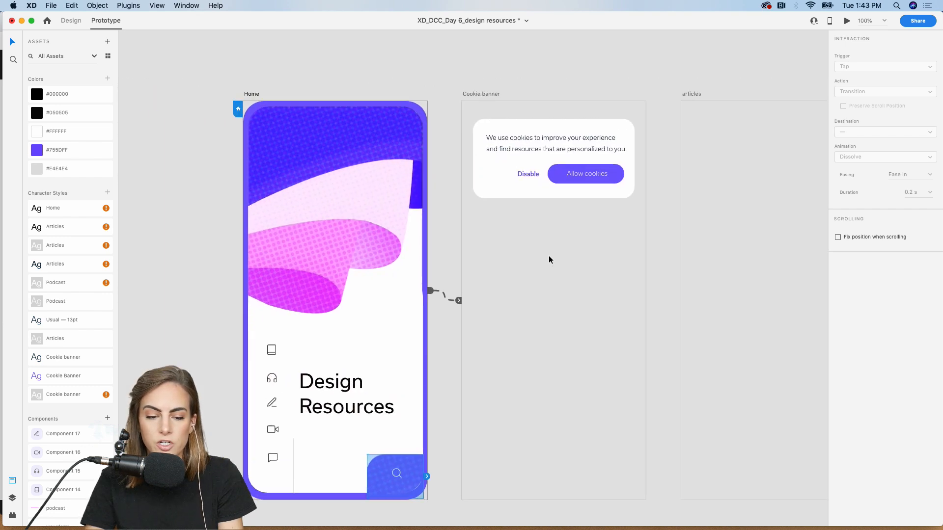
pyautogui.click(468, 302)
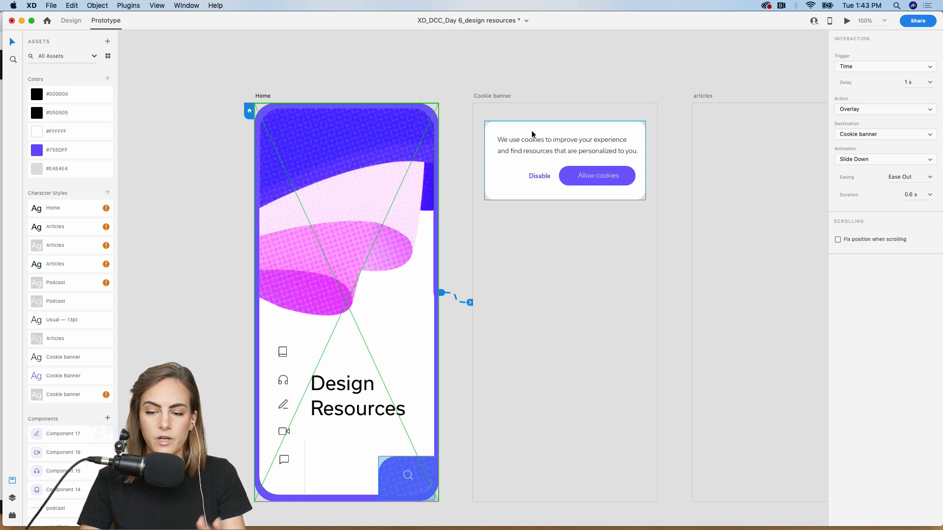
pyautogui.click(868, 109)
pyautogui.click(909, 305)
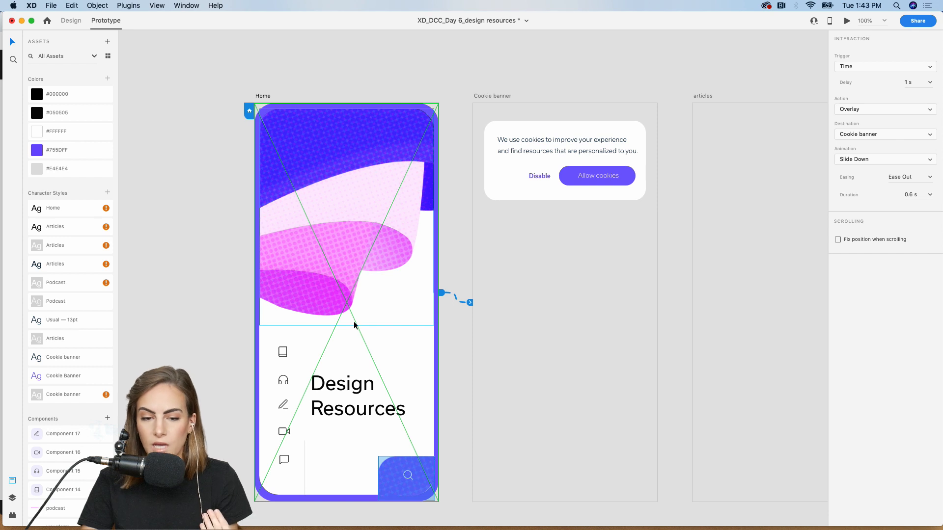
pyautogui.click(893, 161)
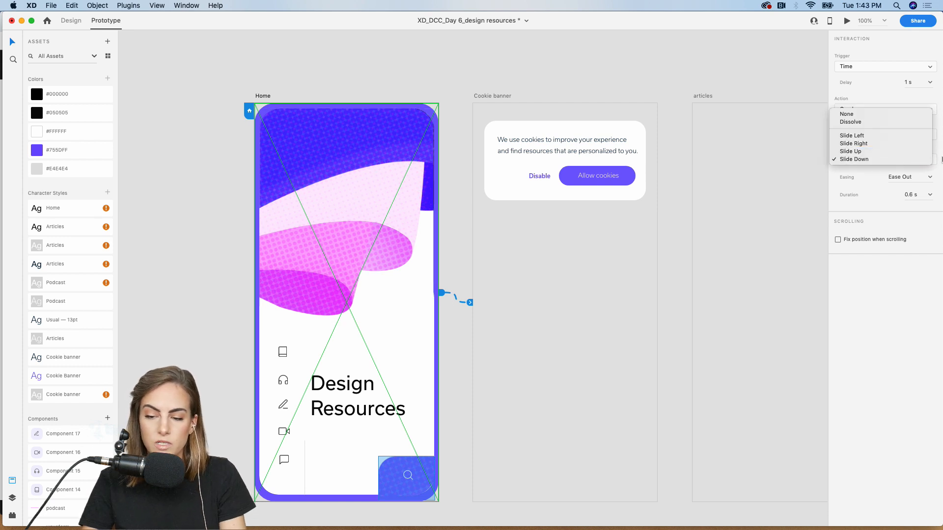
pyautogui.click(920, 204)
pyautogui.click(636, 83)
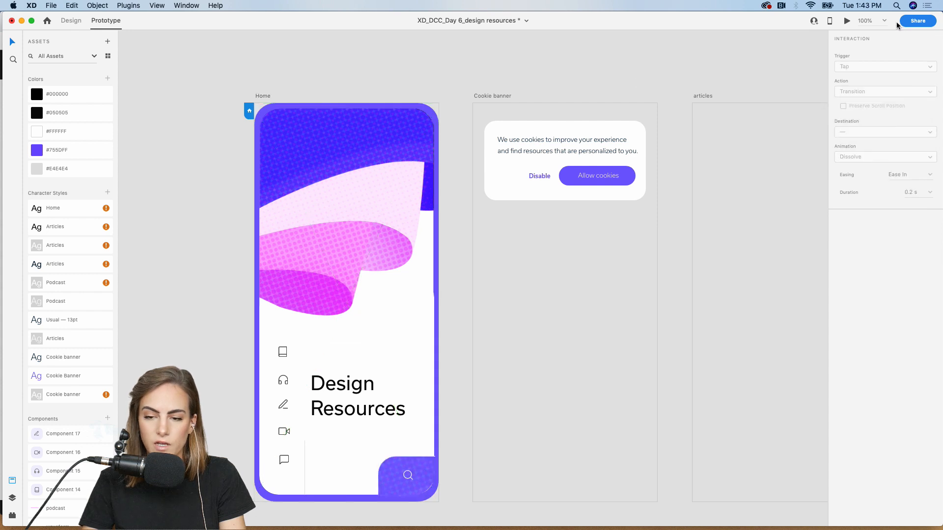
pyautogui.click(847, 20)
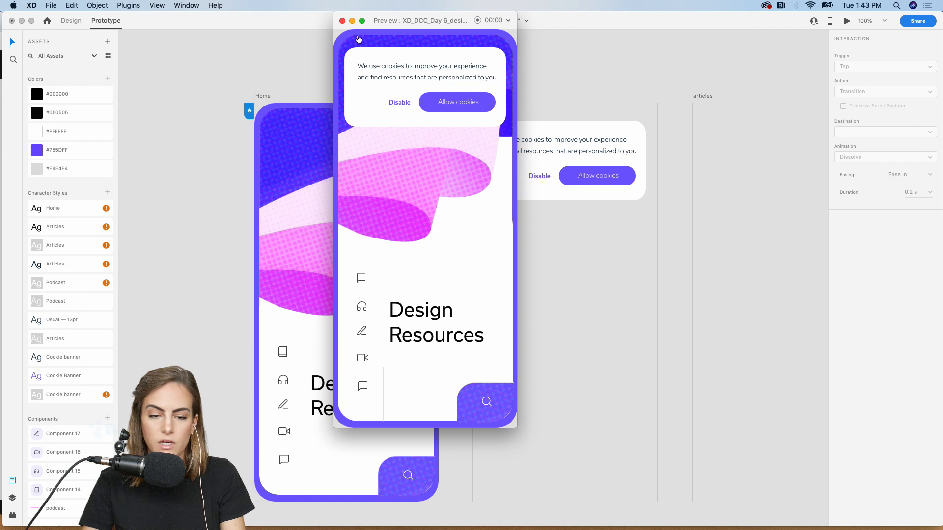
pyautogui.moveTo(380, 22); pyautogui.dragTo(435, 22)
pyautogui.click(397, 20)
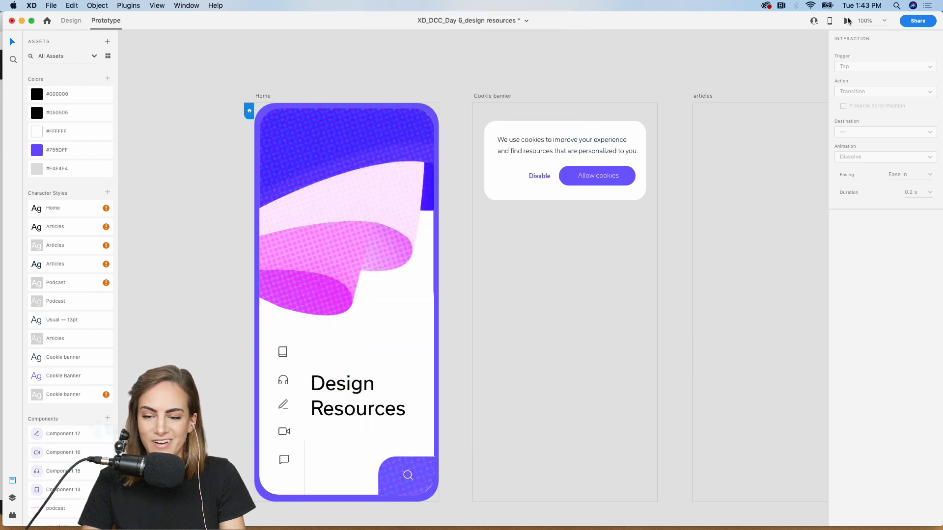
pyautogui.click(847, 21)
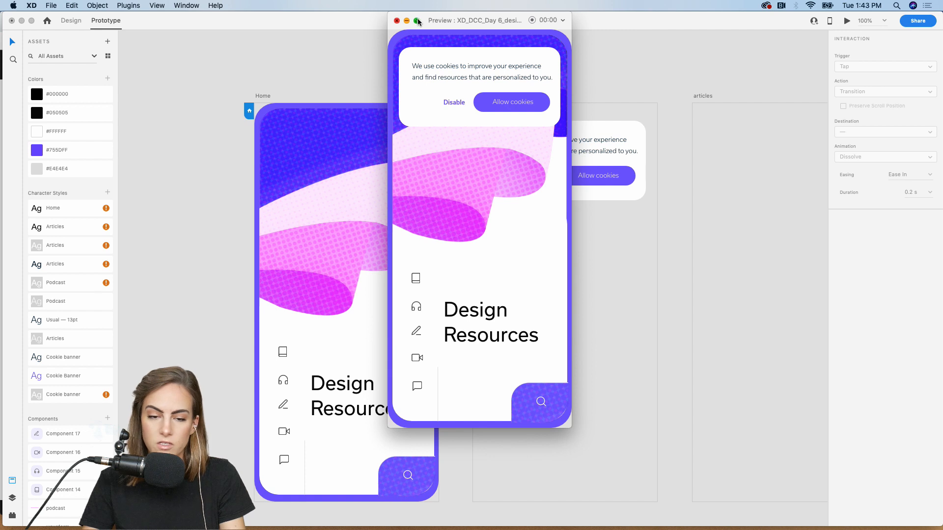
pyautogui.click(397, 22)
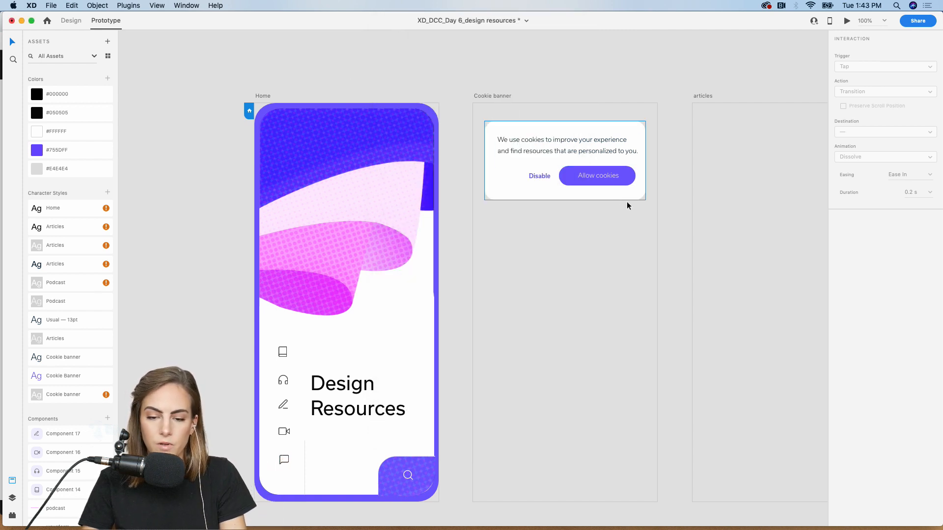
pyautogui.click(620, 186)
# - Keep the Cookie banner link on Tap with Slide Up, and set its duration to 0.8 s
pyautogui.click(489, 97)
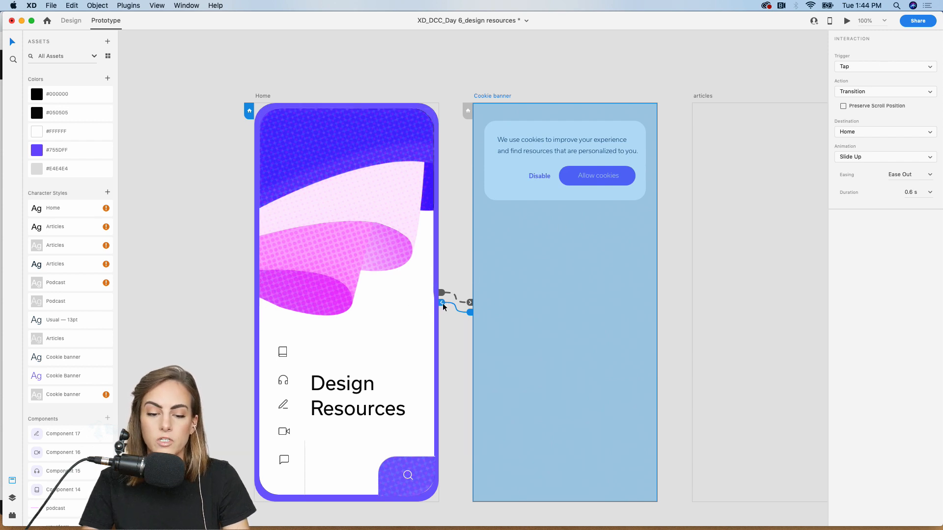
pyautogui.click(877, 69)
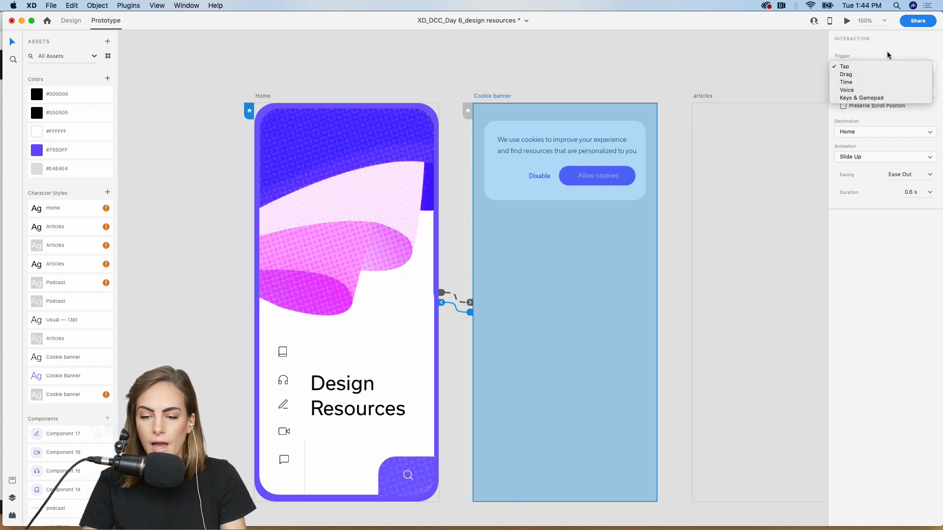
pyautogui.click(877, 69)
pyautogui.click(873, 158)
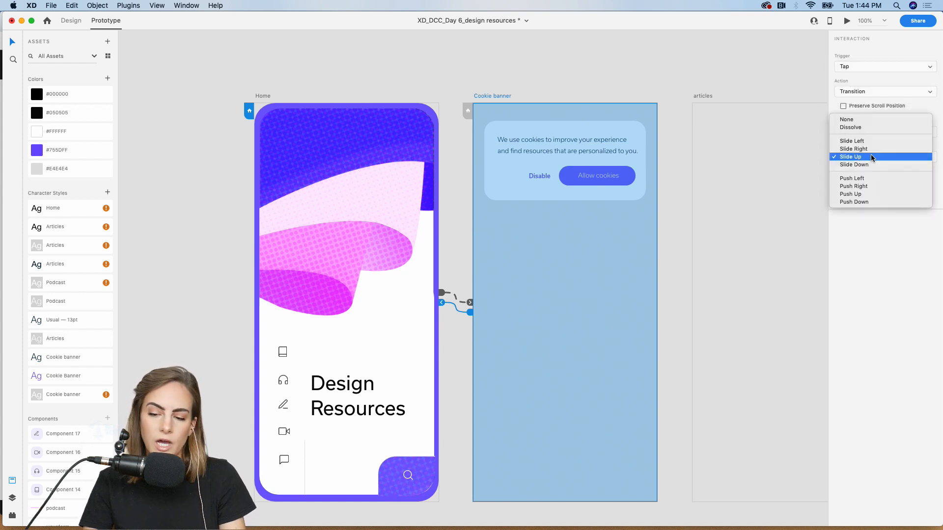
pyautogui.click(872, 158)
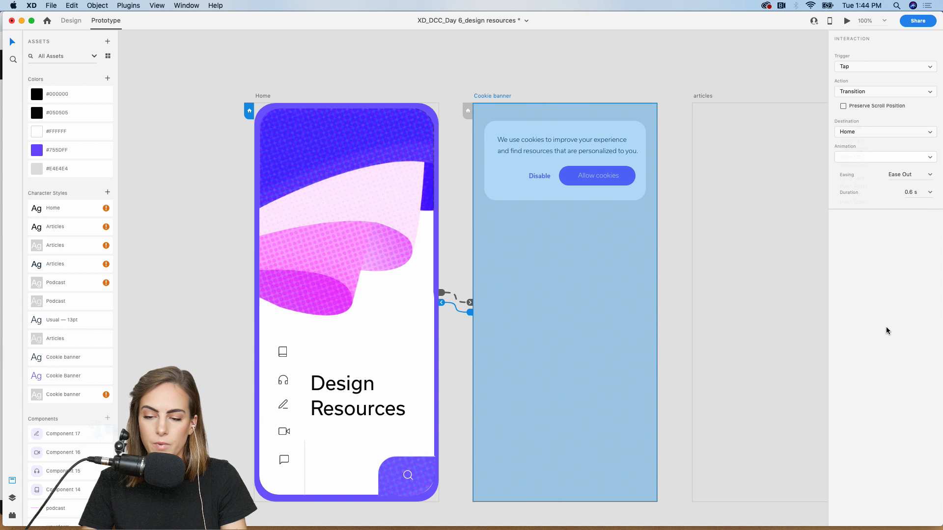
pyautogui.click(928, 194)
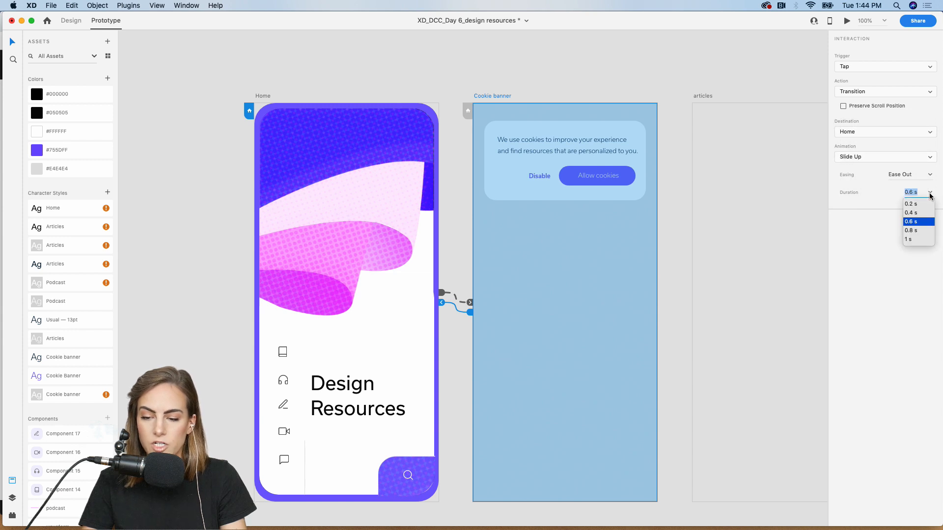
pyautogui.click(912, 230)
pyautogui.click(549, 63)
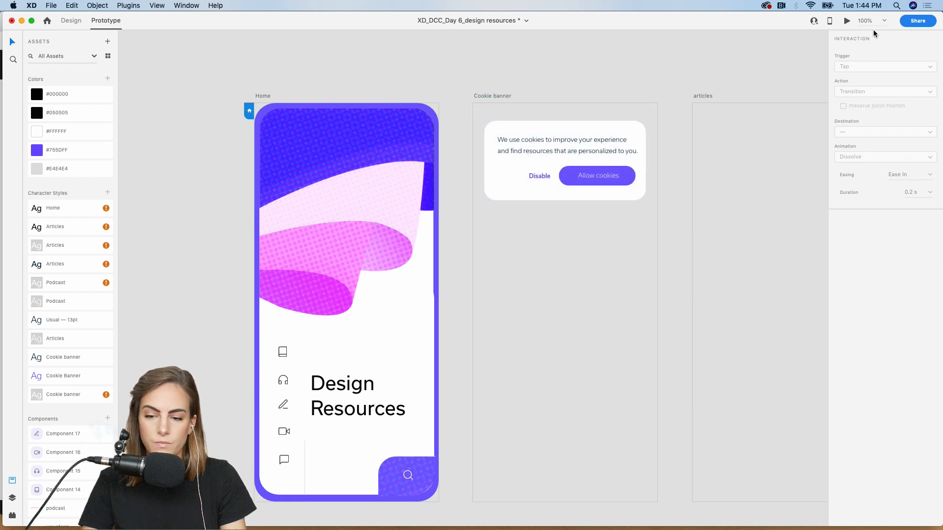
# - Preview the prototype, tap to dismiss the cookie banner, then close the preview
pyautogui.click(847, 21)
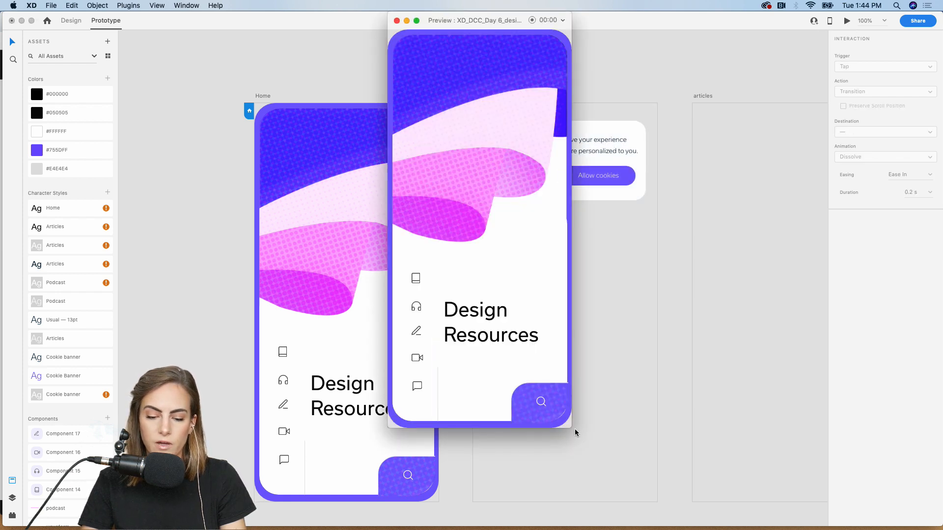
pyautogui.moveTo(573, 428); pyautogui.dragTo(690, 470)
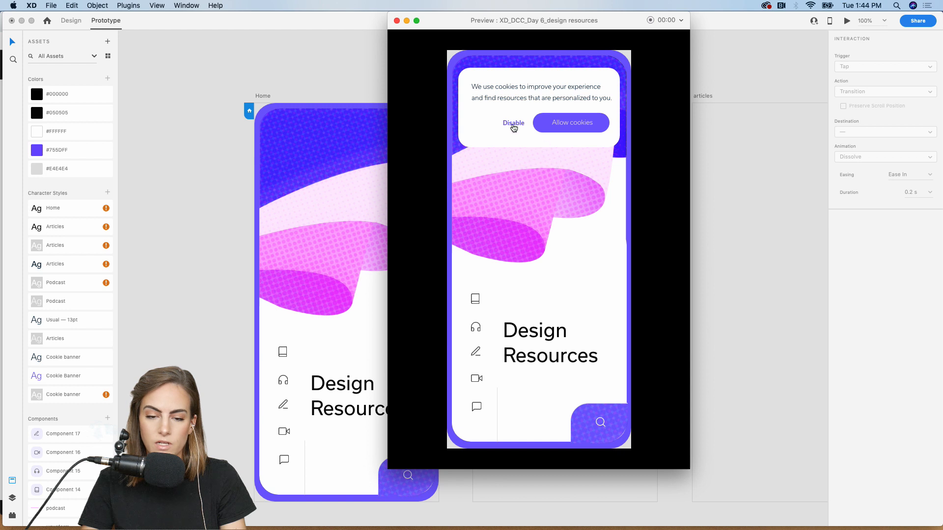
pyautogui.click(574, 126)
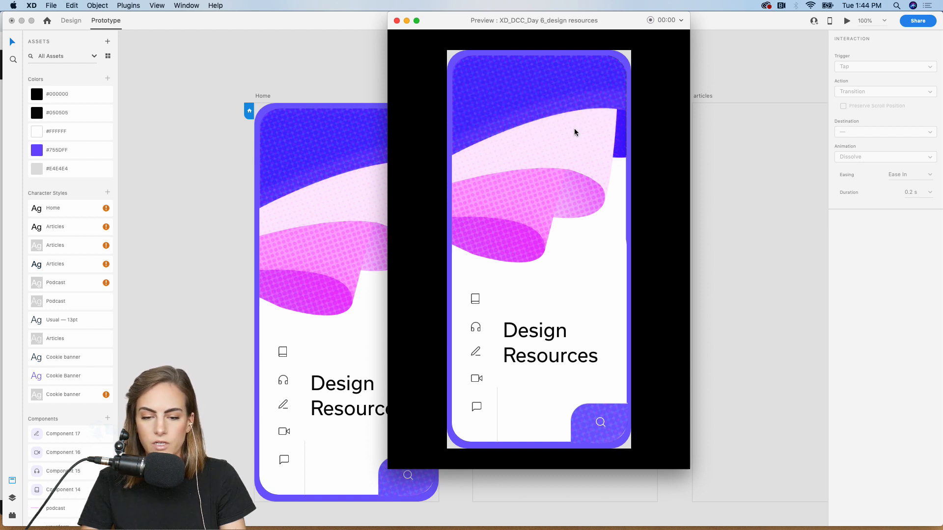
pyautogui.click(397, 20)
# - Save the document and marquee-select all contents of the Home artboard
pyautogui.press('super+s')
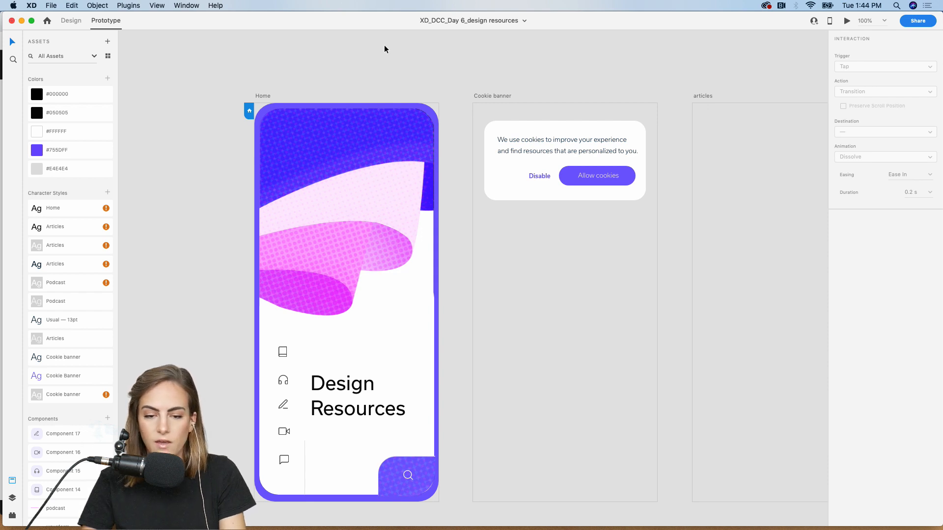
pyautogui.hscroll(5, 384, 46)
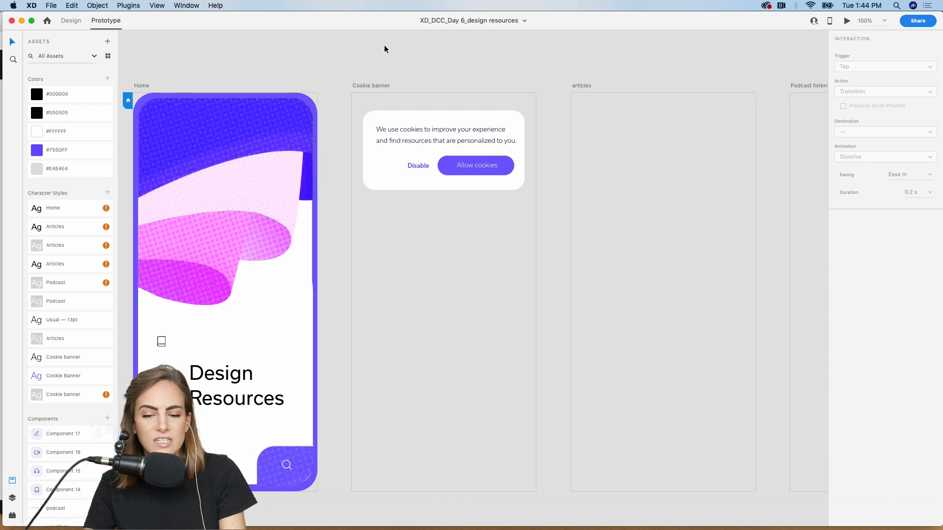
pyautogui.hscroll(1, 384, 45)
pyautogui.scroll(-3, 384, 46)
pyautogui.hscroll(-3, 384, 45)
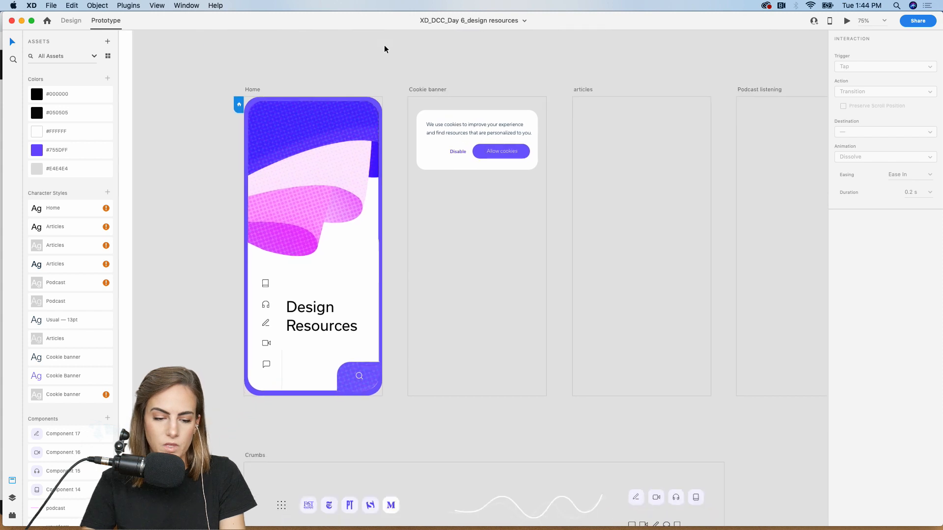
pyautogui.moveTo(237, 390); pyautogui.dragTo(399, 134)
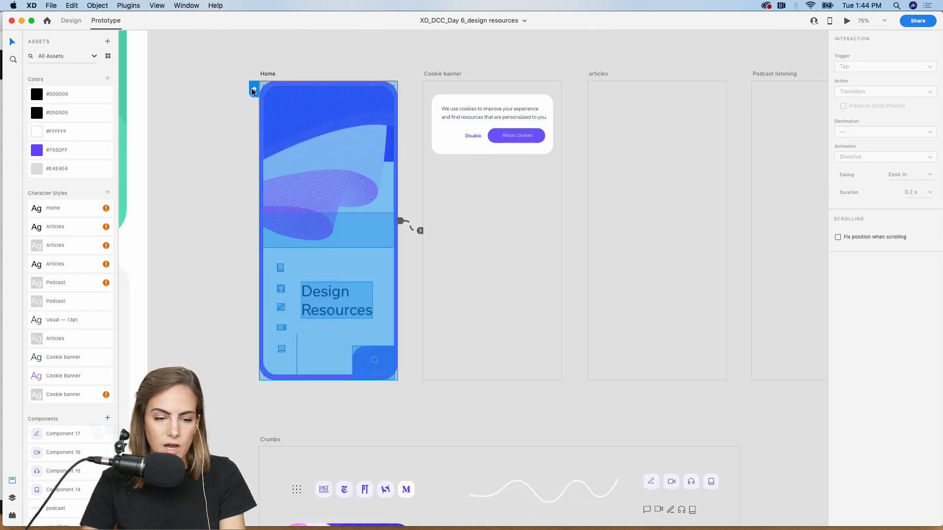
# - In Design mode, paste the Home contents into the empty articles artboard
pyautogui.click(71, 20)
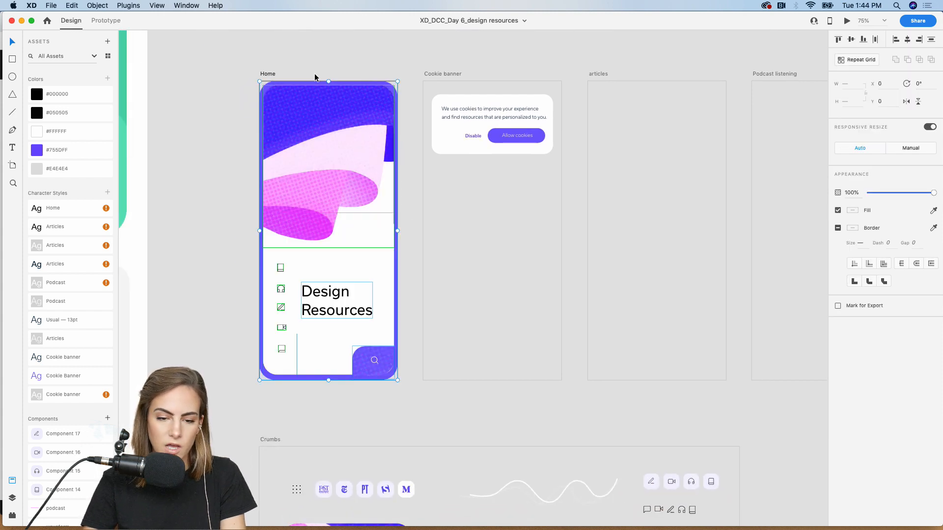
pyautogui.hscroll(5, 502, 137)
pyautogui.click(503, 139)
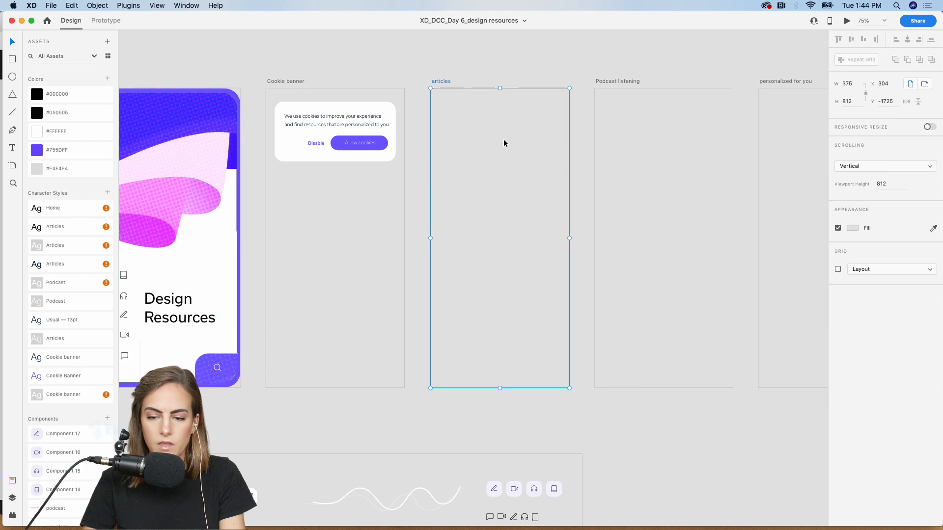
pyautogui.press('super+v')
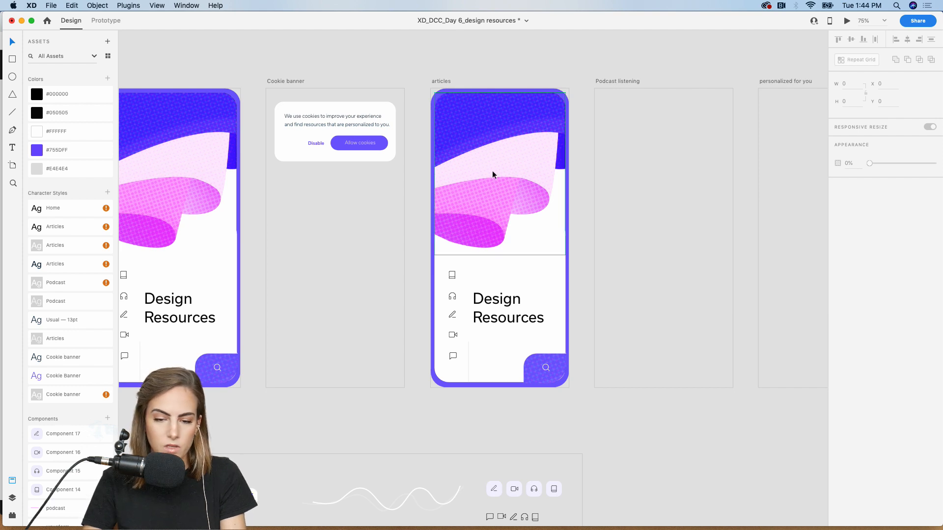
# - Delete the header illustration on Articles and stretch the white card up over the purple area
pyautogui.click(493, 199)
pyautogui.press('Delete')
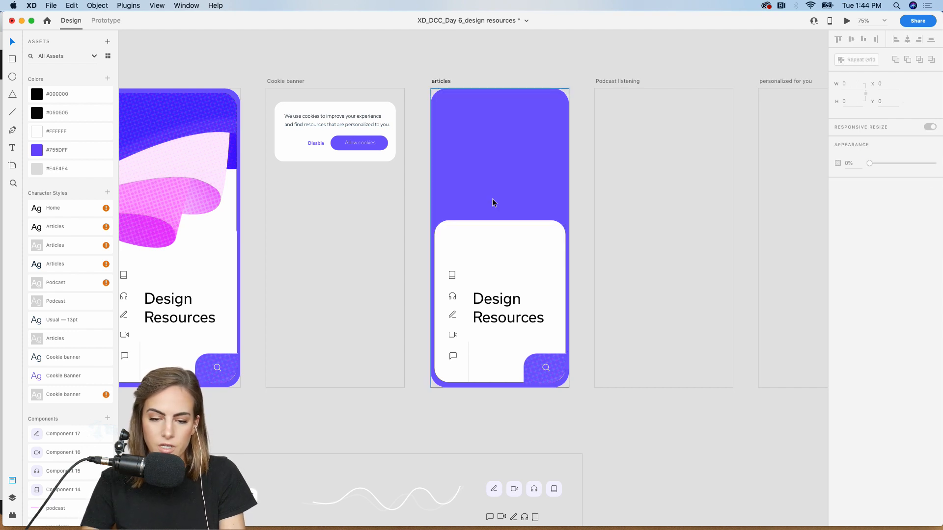
pyautogui.click(490, 240)
pyautogui.moveTo(500, 221); pyautogui.dragTo(501, 91)
pyautogui.click(510, 70)
# - Paste the Crumbs top illustration at the top of the Articles card and adjust its size
pyautogui.scroll(-10, 509, 66)
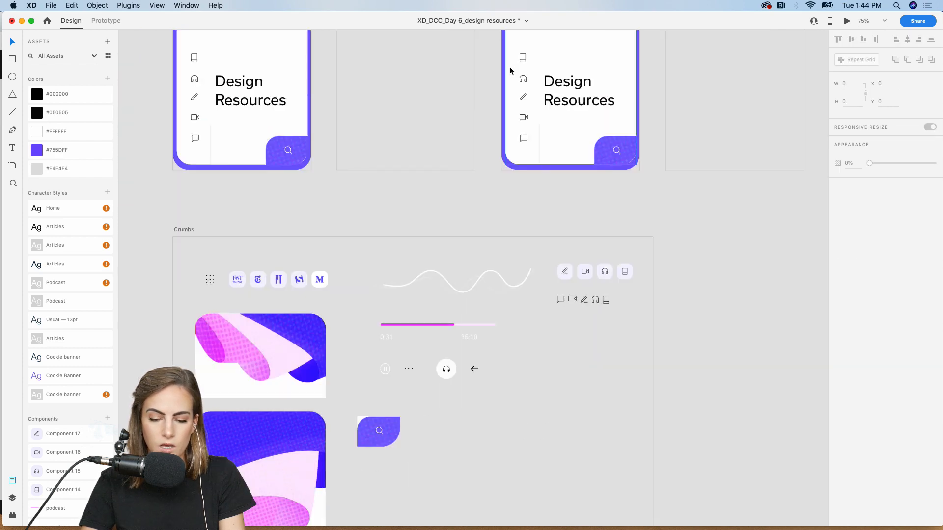
pyautogui.click(292, 220)
pyautogui.scroll(10, 292, 221)
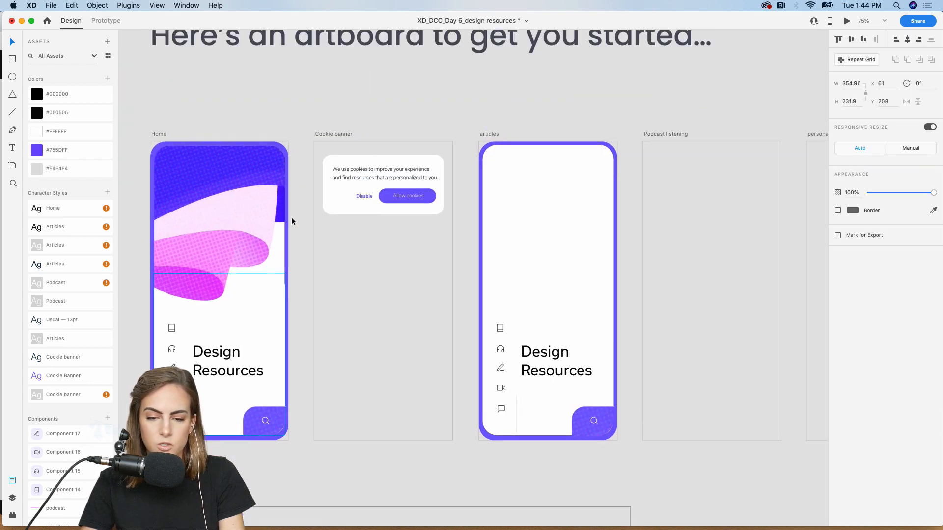
pyautogui.click(543, 237)
pyautogui.press('super+v')
pyautogui.moveTo(536, 258); pyautogui.dragTo(518, 186)
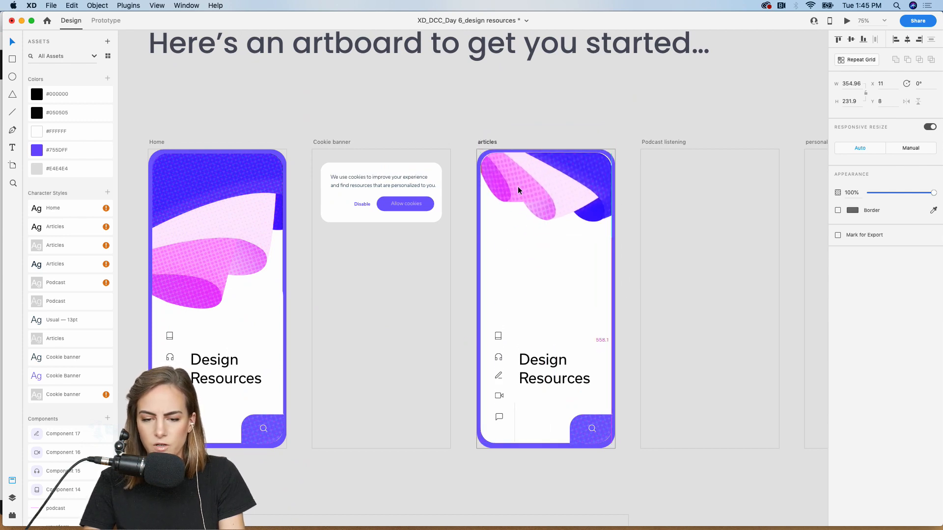
pyautogui.press('super+2')
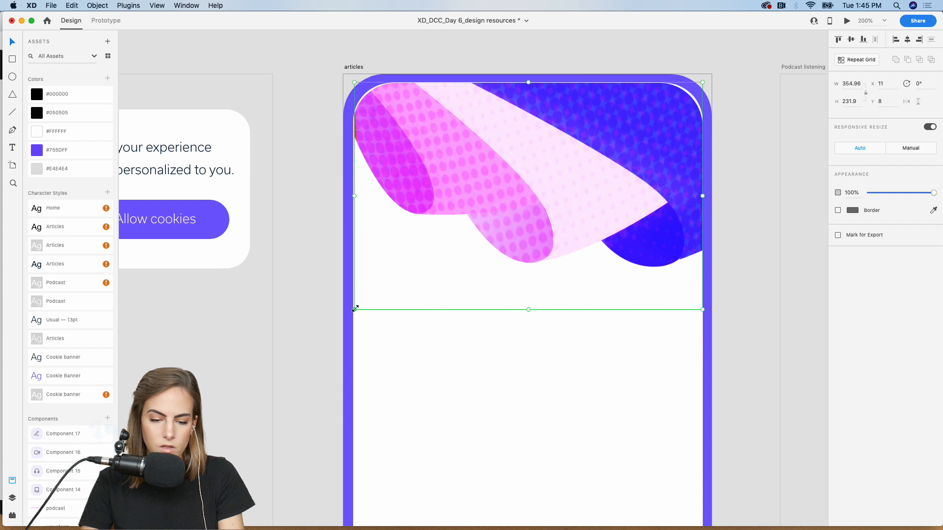
pyautogui.moveTo(354, 309); pyautogui.dragTo(354, 310)
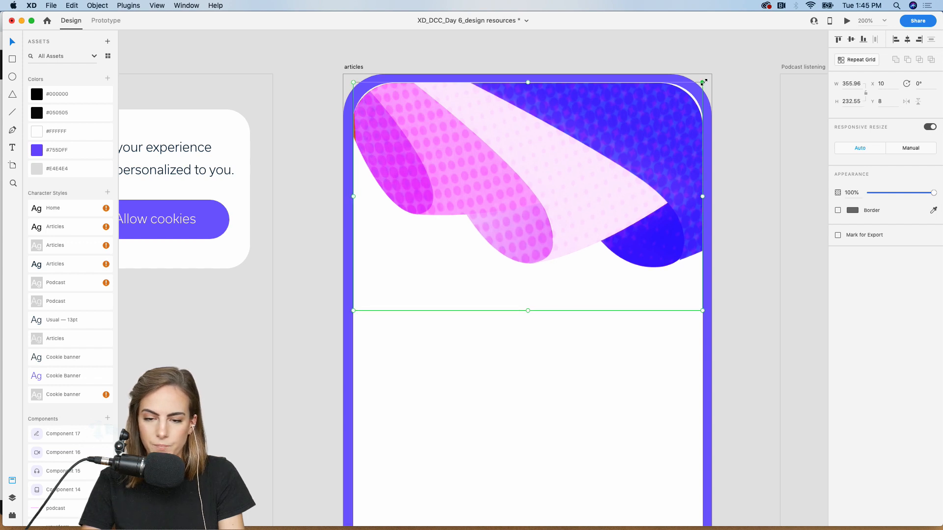
pyautogui.moveTo(704, 82); pyautogui.dragTo(707, 80)
pyautogui.click(679, 59)
pyautogui.press('super+z')
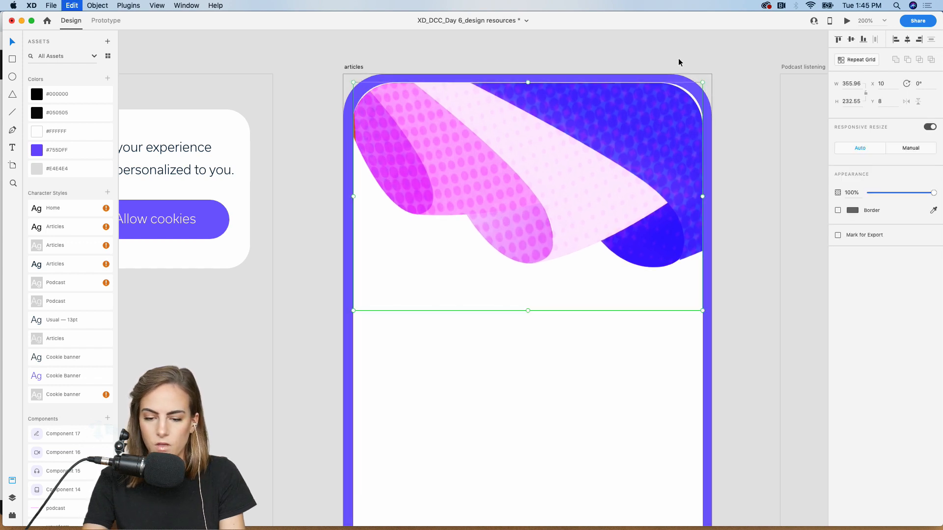
# - Remove the copied icons, Design Resources heading and search button from the Articles screen
pyautogui.press('super+minus')
pyautogui.press('super+minus')
pyautogui.click(526, 199)
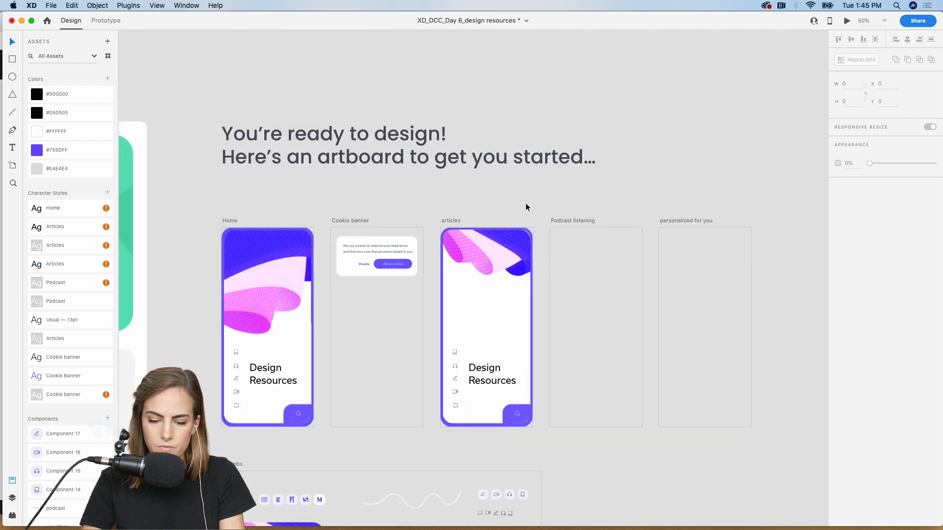
pyautogui.press('super+plus')
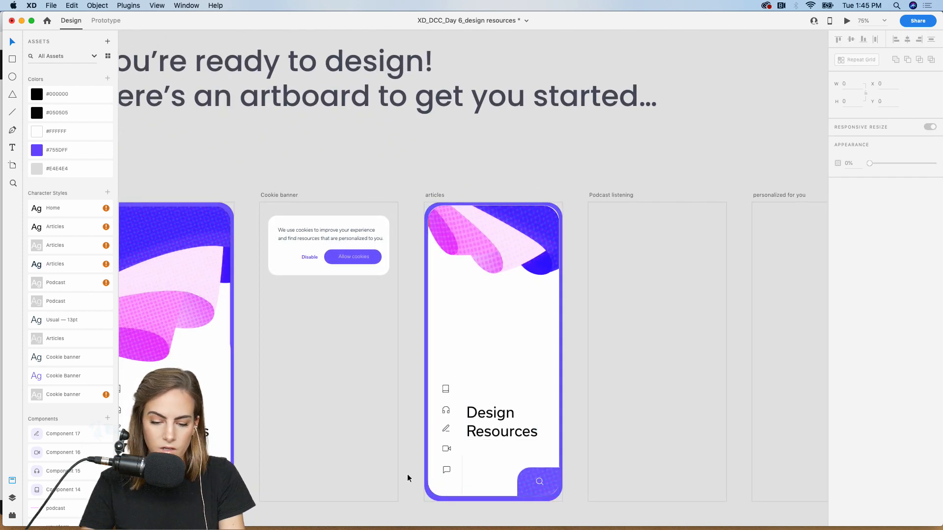
pyautogui.scroll(-3, 408, 474)
pyautogui.moveTo(416, 436); pyautogui.dragTo(535, 285)
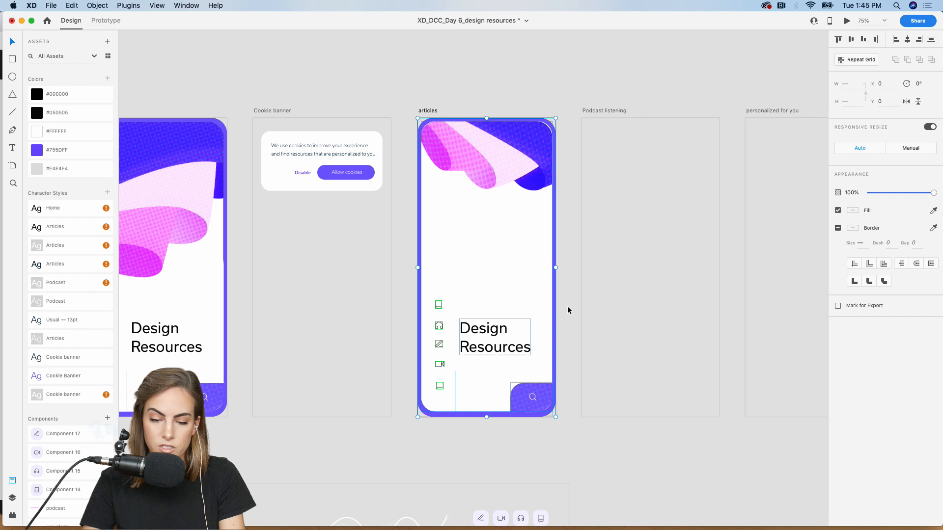
pyautogui.press('Delete')
# - Copy the nine-dot grid icon from Crumbs into the Articles screen's bottom-left corner
pyautogui.scroll(-4, 538, 282)
pyautogui.hscroll(-2, 538, 283)
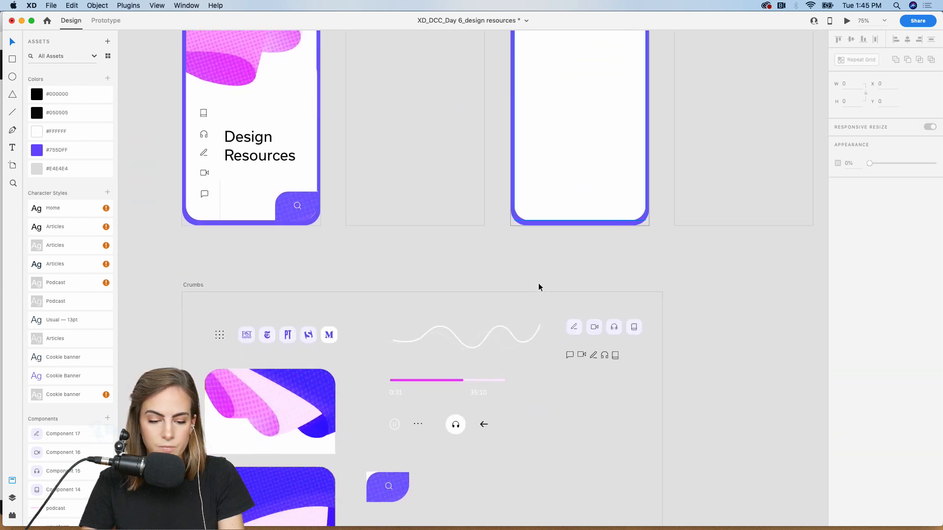
pyautogui.scroll(-3, 538, 283)
pyautogui.hscroll(-1, 538, 283)
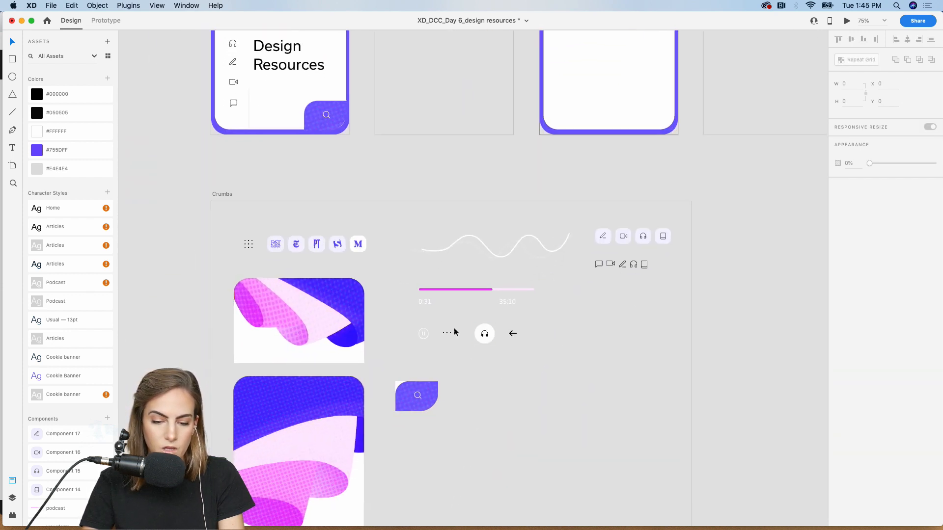
pyautogui.click(249, 244)
pyautogui.scroll(4, 255, 230)
pyautogui.hscroll(3, 255, 230)
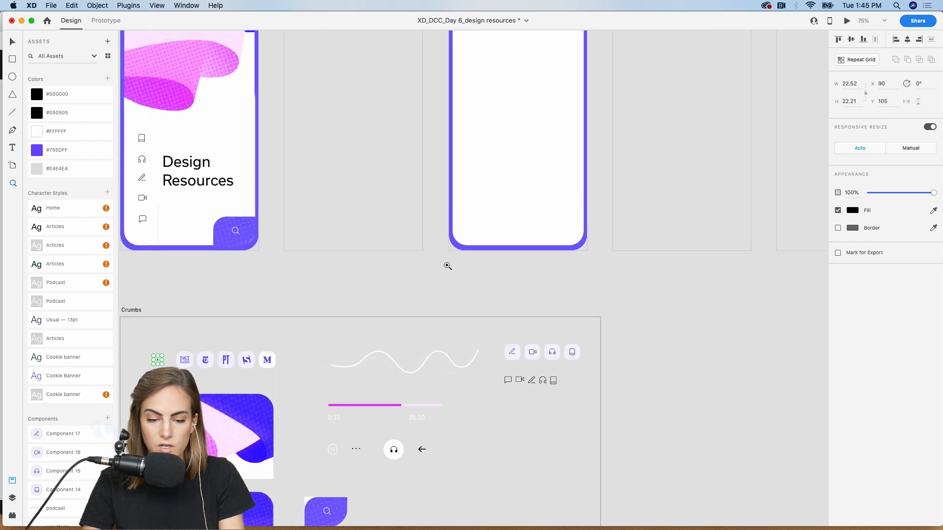
pyautogui.press('z')
pyautogui.moveTo(434, 265); pyautogui.dragTo(523, 177)
pyautogui.moveTo(475, 279); pyautogui.dragTo(431, 304)
pyautogui.press('super+minus')
pyautogui.press('super+minus')
pyautogui.press('super+minus')
pyautogui.press('super+minus')
pyautogui.press('super+minus')
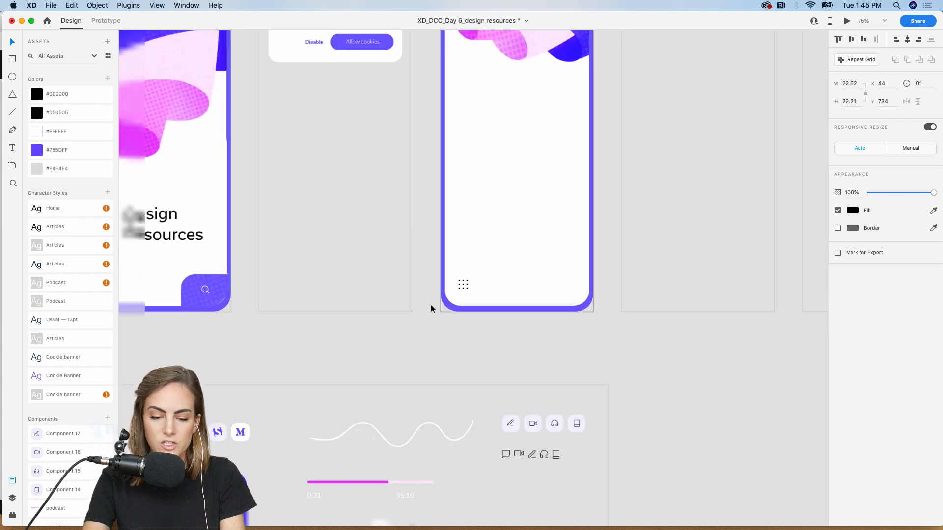
pyautogui.click(357, 340)
pyautogui.hscroll(-5, 358, 340)
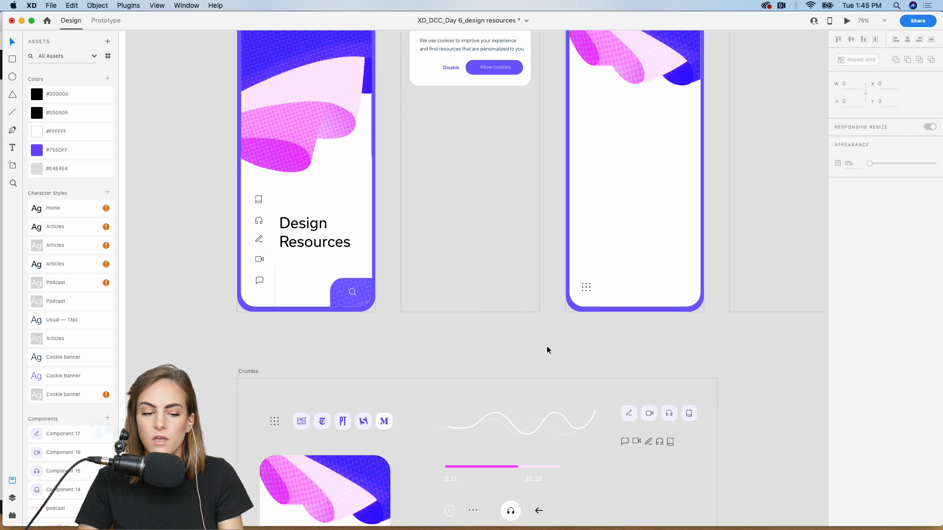
# - Paste a copy of the Design Resources title from Home near the top of the Articles artboard
pyautogui.click(299, 232)
pyautogui.press('super+c')
pyautogui.hscroll(3, 300, 232)
pyautogui.scroll(1, 299, 232)
pyautogui.click(461, 229)
pyautogui.press('super+v')
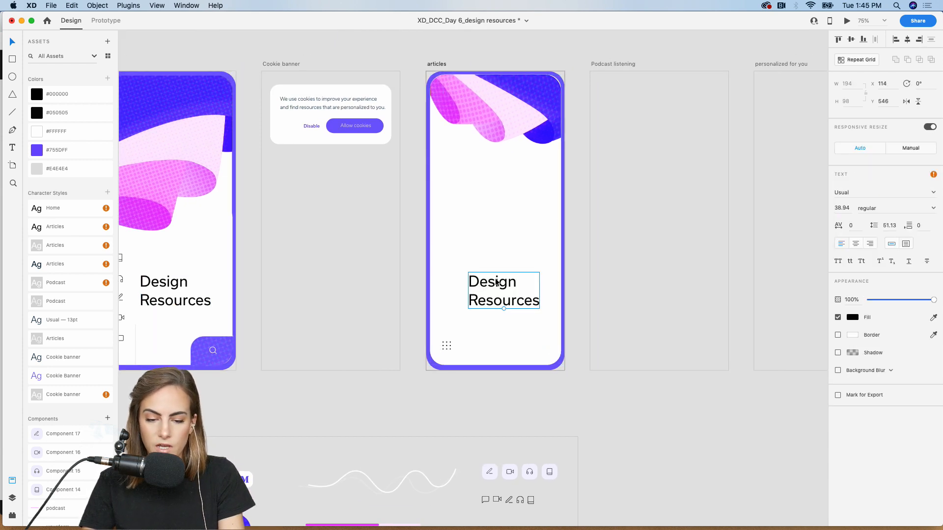
pyautogui.moveTo(504, 292); pyautogui.dragTo(482, 170)
pyautogui.hscroll(-2, 491, 177)
pyautogui.hscroll(-2, 504, 188)
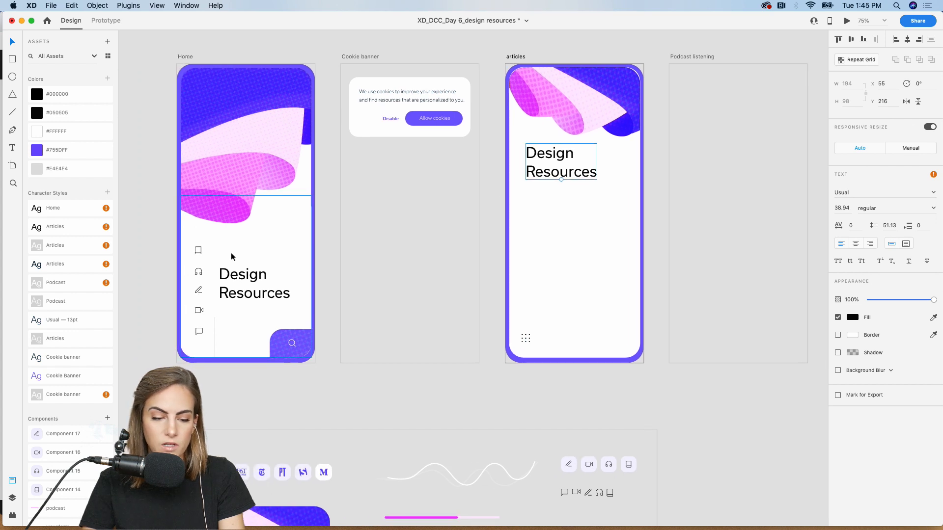
# - Retitle the copied heading 'Articles' and apply the 24-size Articles character style
pyautogui.doubleClick(594, 173)
pyautogui.write('Articles')
pyautogui.press('Escape')
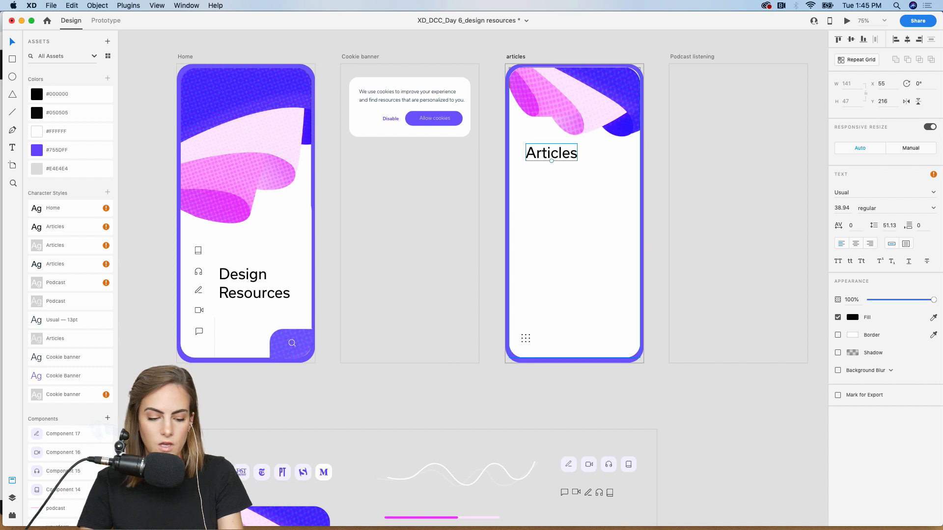
pyautogui.click(75, 266)
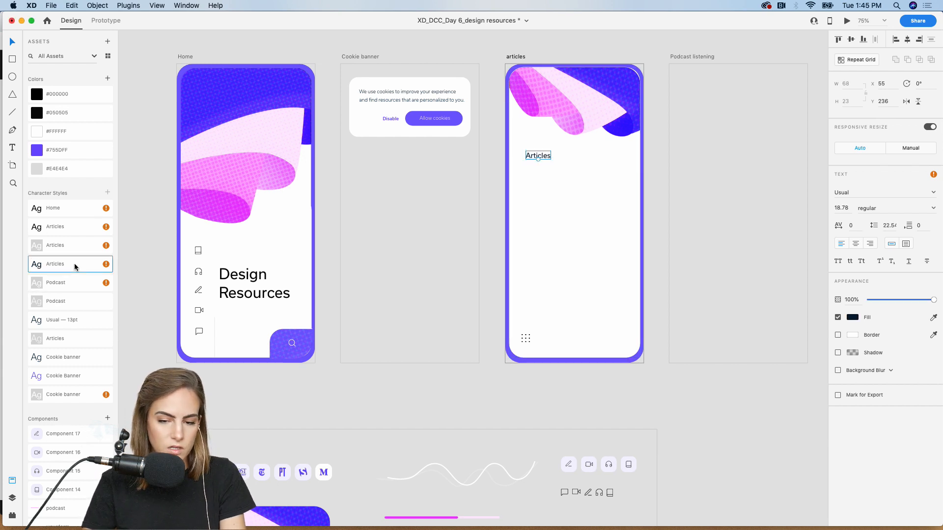
pyautogui.click(62, 226)
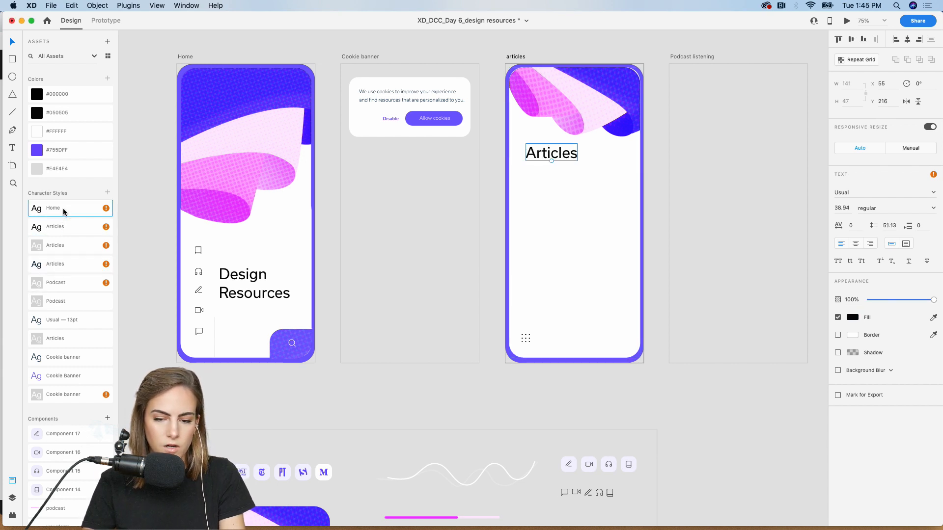
pyautogui.moveTo(549, 163); pyautogui.dragTo(557, 160)
pyautogui.scroll(2, 556, 160)
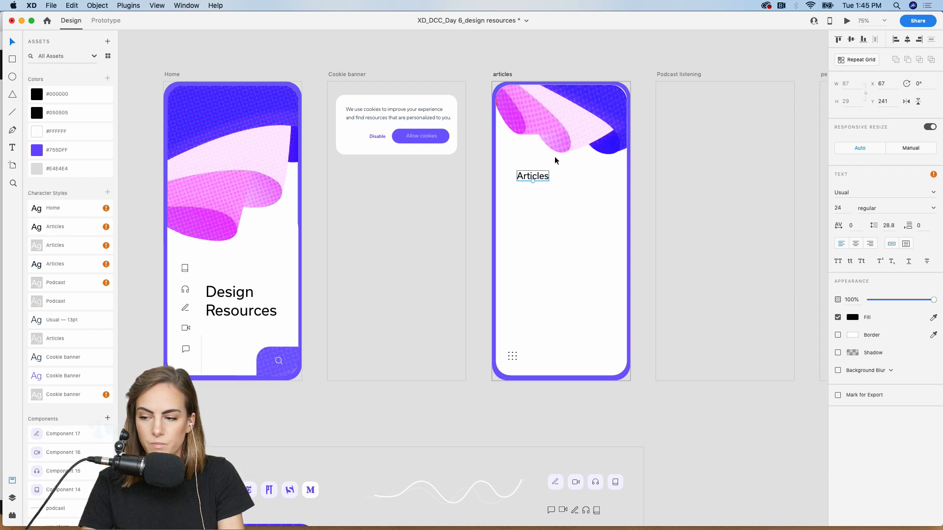
pyautogui.scroll(-5, 632, 265)
# - Paste the Crumbs logo row onto the Articles artboard, positioned up and left
pyautogui.scroll(-3, 453, 267)
pyautogui.hscroll(-2, 453, 267)
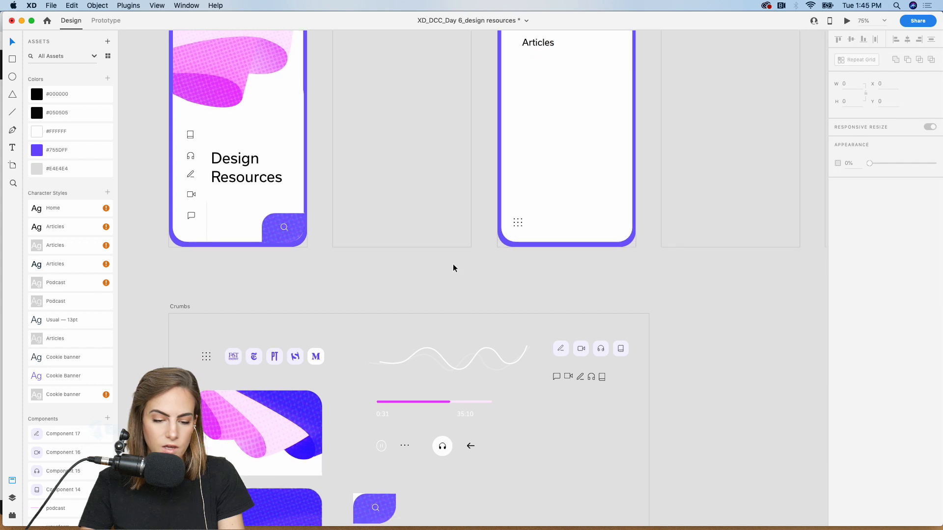
pyautogui.click(261, 302)
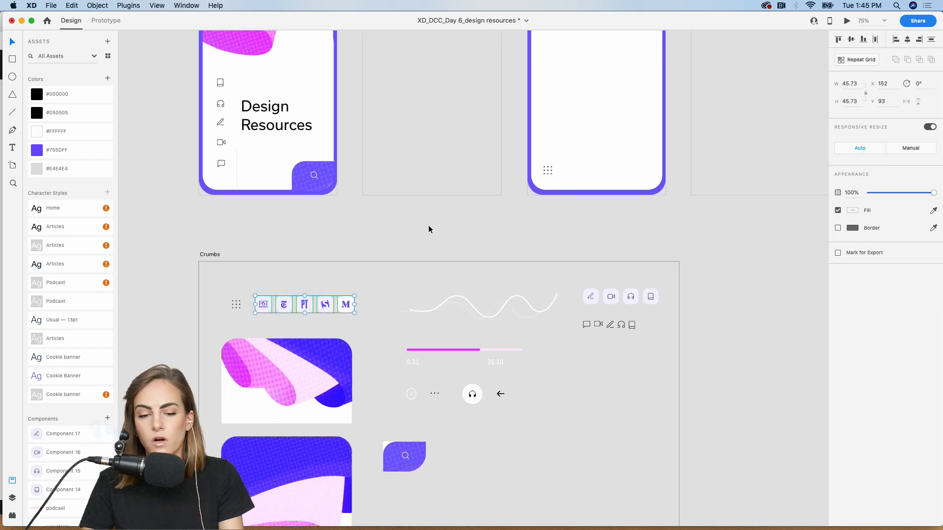
pyautogui.scroll(3, 457, 216)
pyautogui.hscroll(3, 457, 216)
pyautogui.press('z')
pyautogui.moveTo(436, 72); pyautogui.dragTo(616, 294)
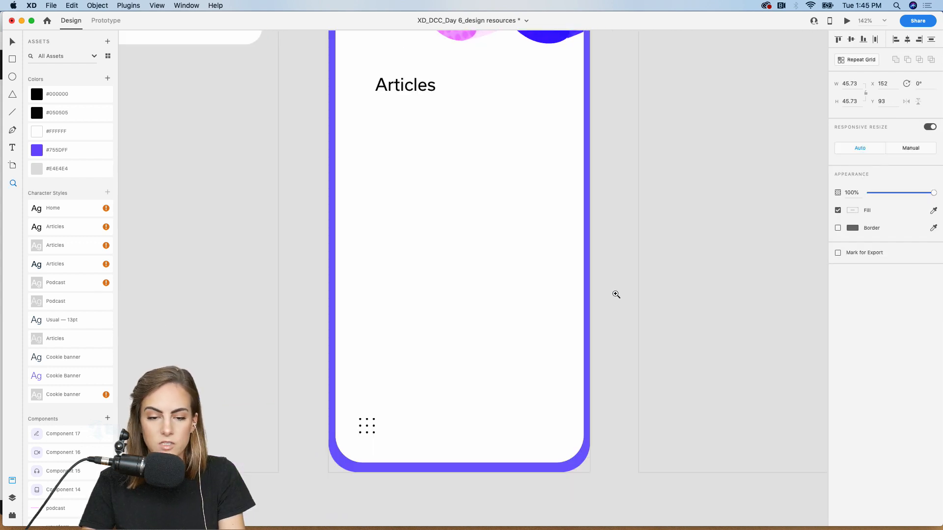
pyautogui.press('v')
pyautogui.moveTo(550, 288); pyautogui.dragTo(387, 128)
# - Pull the S logo under the M logo and shift the PT, NYT and Fast Company row down
pyautogui.click(526, 248)
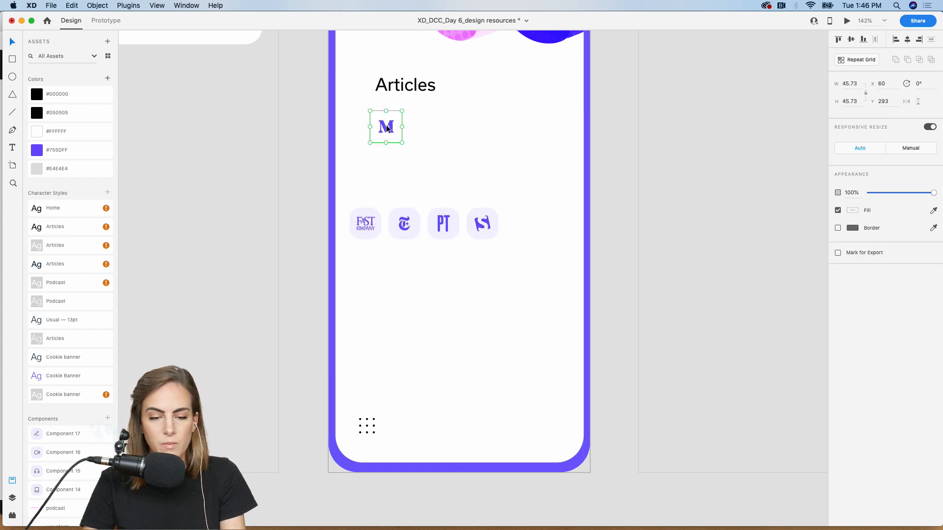
pyautogui.moveTo(494, 223); pyautogui.dragTo(399, 181)
pyautogui.moveTo(457, 257); pyautogui.dragTo(380, 227)
pyautogui.press('super+z')
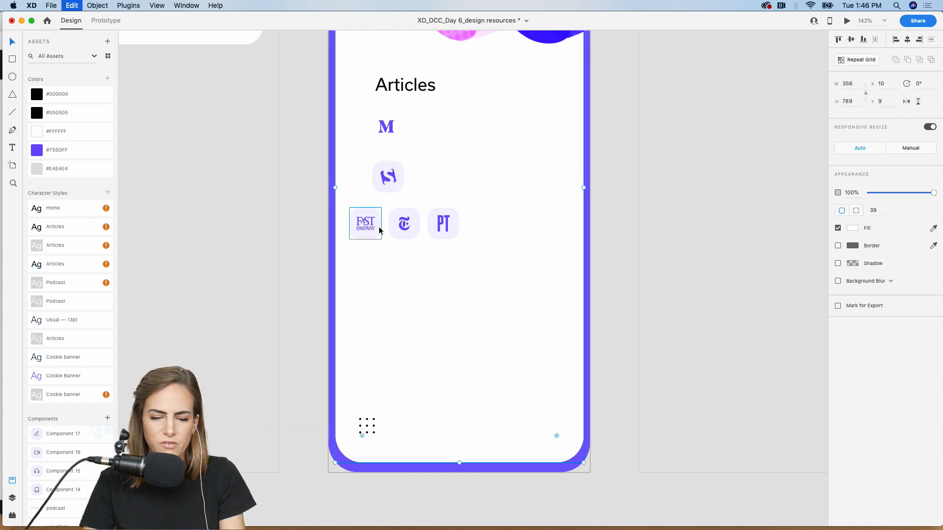
pyautogui.click(317, 303)
pyautogui.click(374, 279)
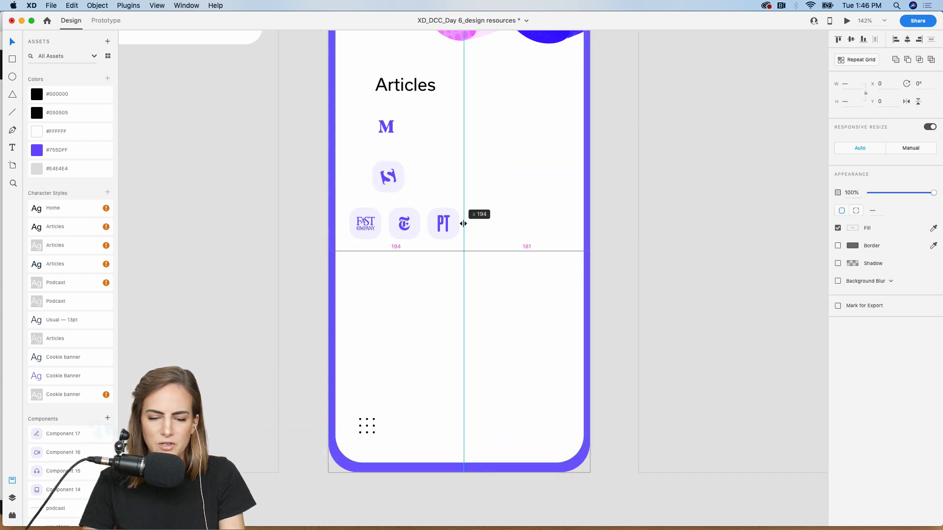
pyautogui.moveTo(310, 251); pyautogui.dragTo(433, 219)
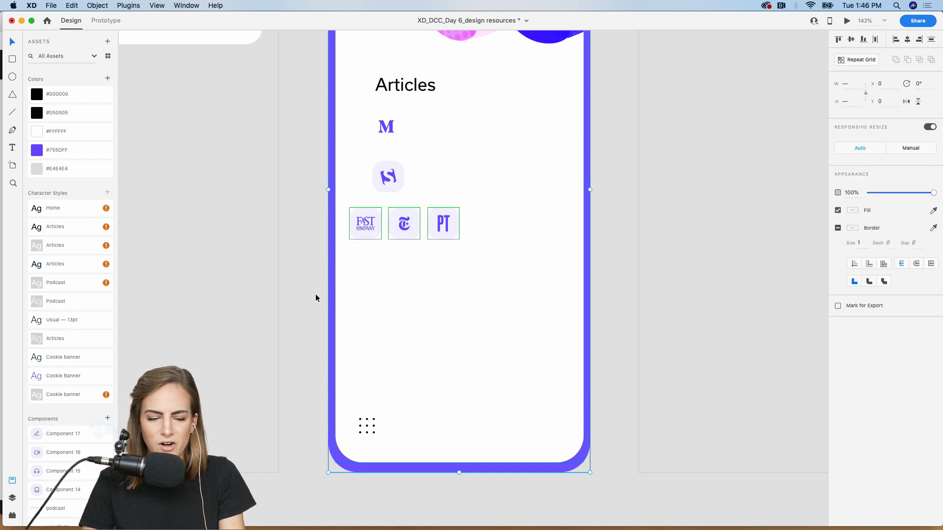
pyautogui.moveTo(316, 294); pyautogui.dragTo(392, 269)
pyautogui.moveTo(411, 234)
pyautogui.mouseDown()
pyautogui.moveTo(467, 318)
pyautogui.moveTo(495, 329)
pyautogui.moveTo(400, 242)
pyautogui.moveTo(399, 221)
pyautogui.mouseUp()
# - Stack the PT, NYT and Fast Company logos into an evenly spaced column beneath S
pyautogui.click(603, 317)
pyautogui.click(516, 318)
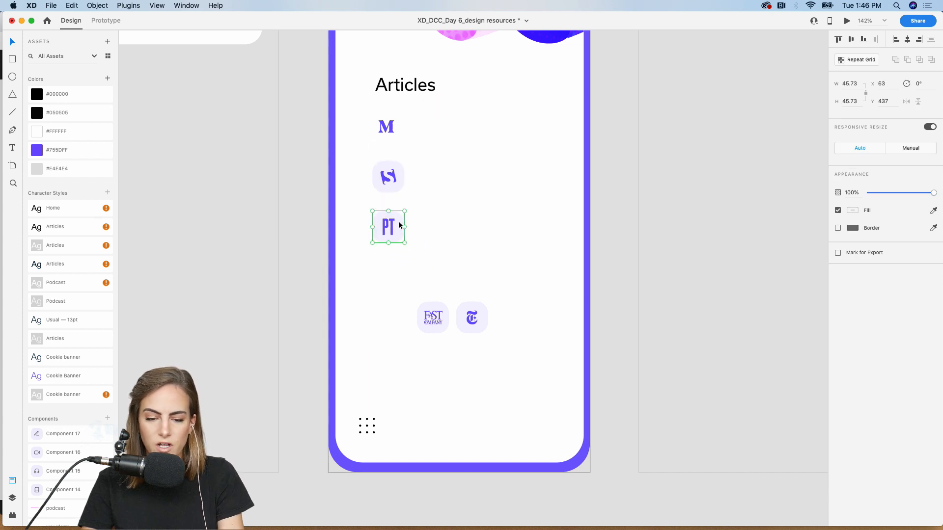
pyautogui.moveTo(432, 318); pyautogui.dragTo(457, 362)
pyautogui.moveTo(472, 318); pyautogui.dragTo(387, 282)
pyautogui.moveTo(452, 362); pyautogui.dragTo(387, 377)
pyautogui.moveTo(387, 287); pyautogui.dragTo(383, 317)
pyautogui.moveTo(385, 371); pyautogui.dragTo(389, 374)
pyautogui.moveTo(393, 227); pyautogui.dragTo(393, 237)
pyautogui.press('super+1')
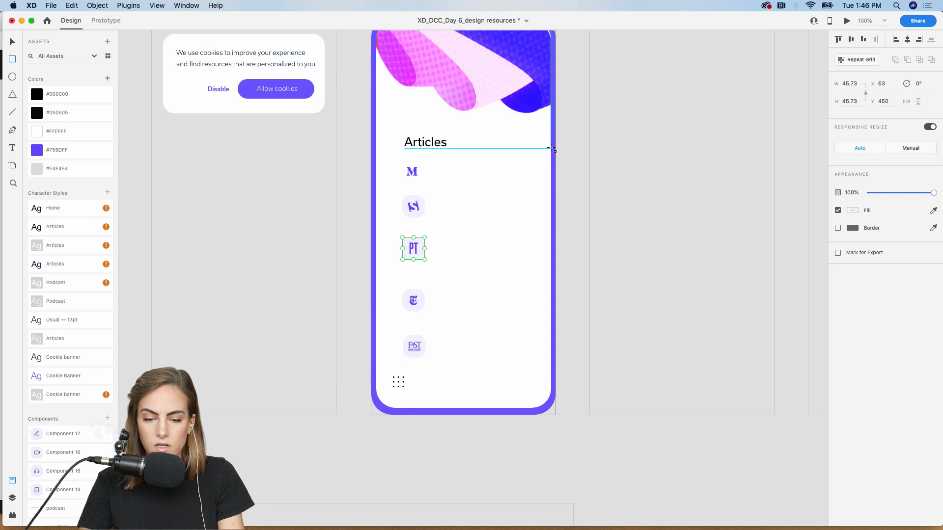
# - Draw a borderless #755DFF rectangle with 20 left corner radii behind the M logo
pyautogui.moveTo(551, 147); pyautogui.dragTo(401, 194)
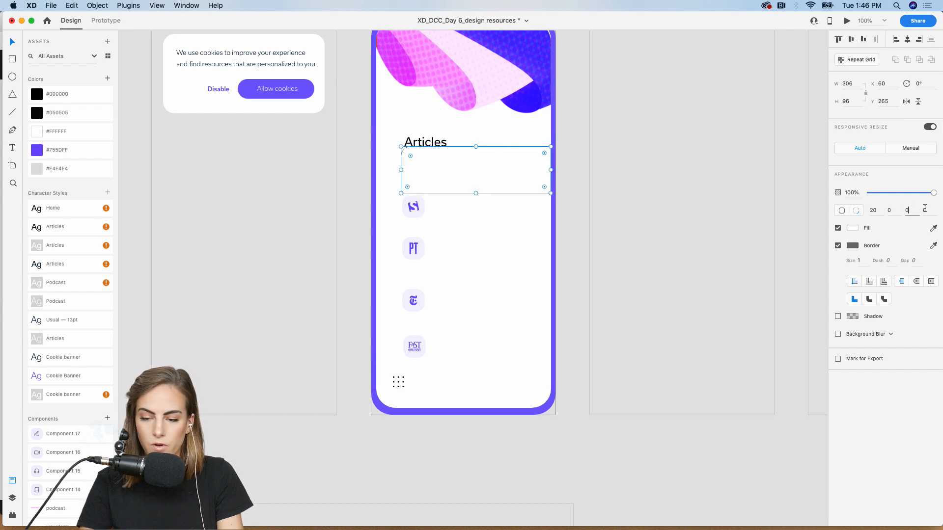
pyautogui.write('0')
pyautogui.press('Return')
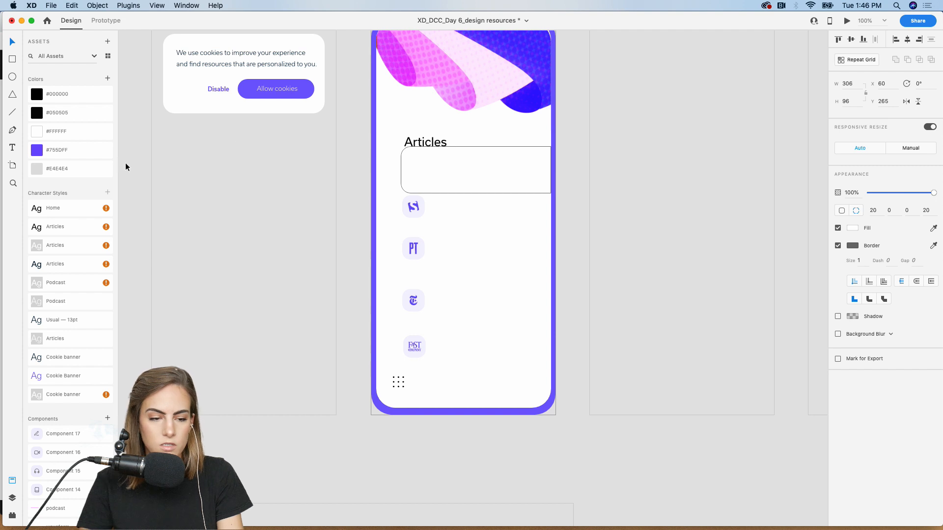
pyautogui.click(54, 150)
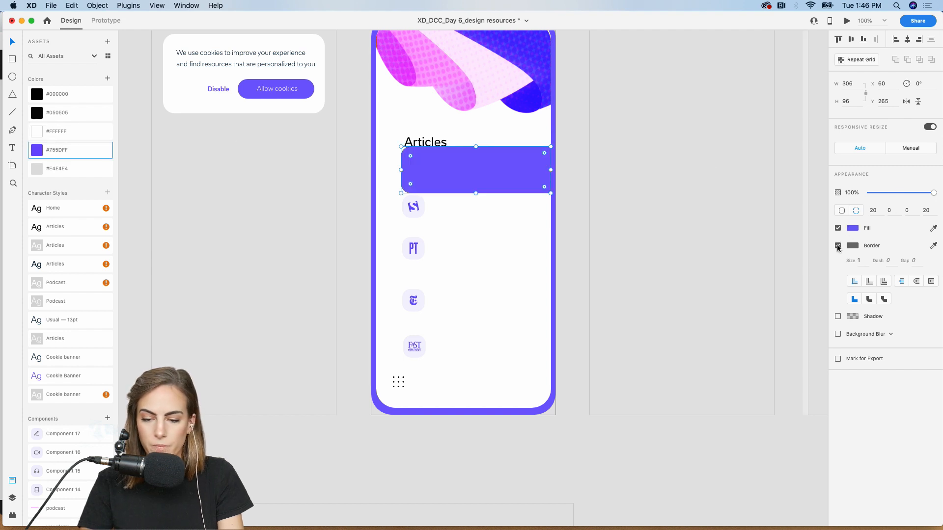
pyautogui.click(838, 246)
pyautogui.click(493, 164)
pyautogui.press('super+bracketleft')
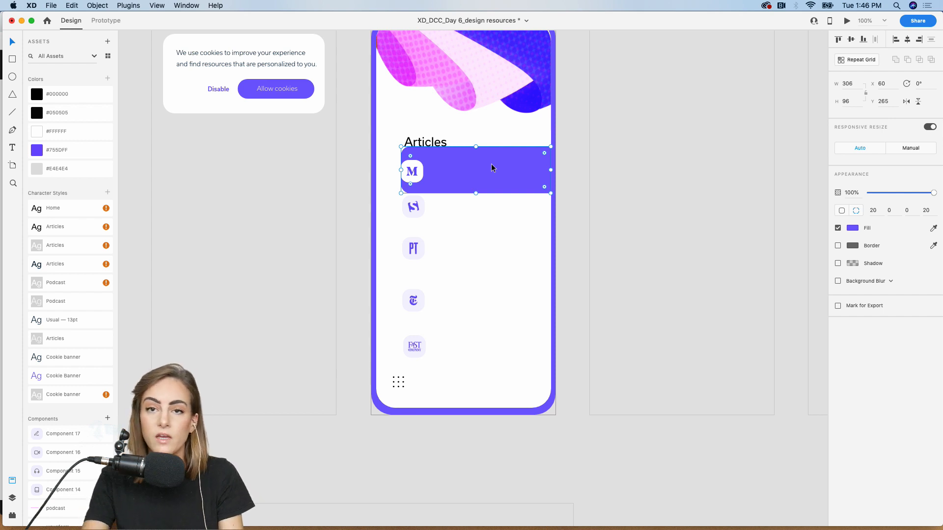
# - Shift all five logos right, then move them and the purple card down together
pyautogui.click(413, 175)
pyautogui.keyDown('shift'); pyautogui.click(415, 209); pyautogui.keyUp('shift')
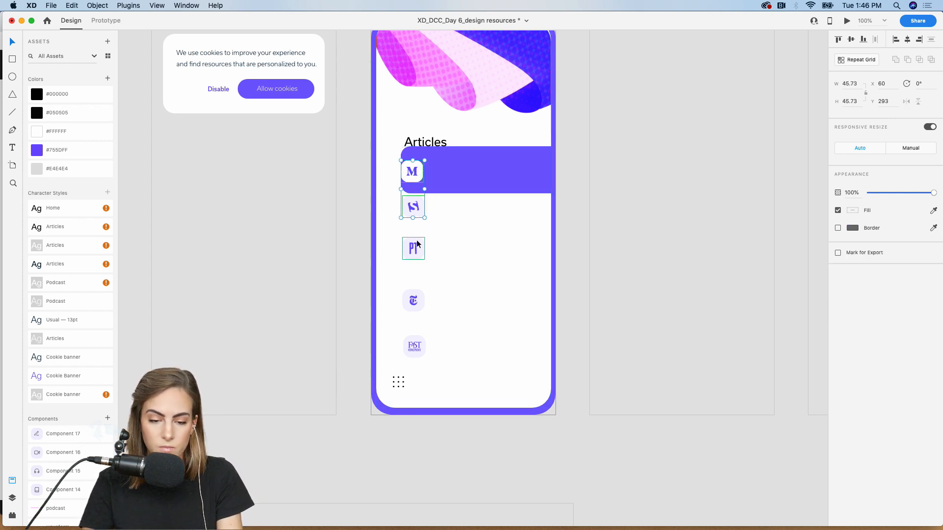
pyautogui.keyDown('shift'); pyautogui.click(417, 247); pyautogui.keyUp('shift')
pyautogui.keyDown('shift'); pyautogui.click(414, 296); pyautogui.keyUp('shift')
pyautogui.keyDown('shift'); pyautogui.click(415, 341); pyautogui.keyUp('shift')
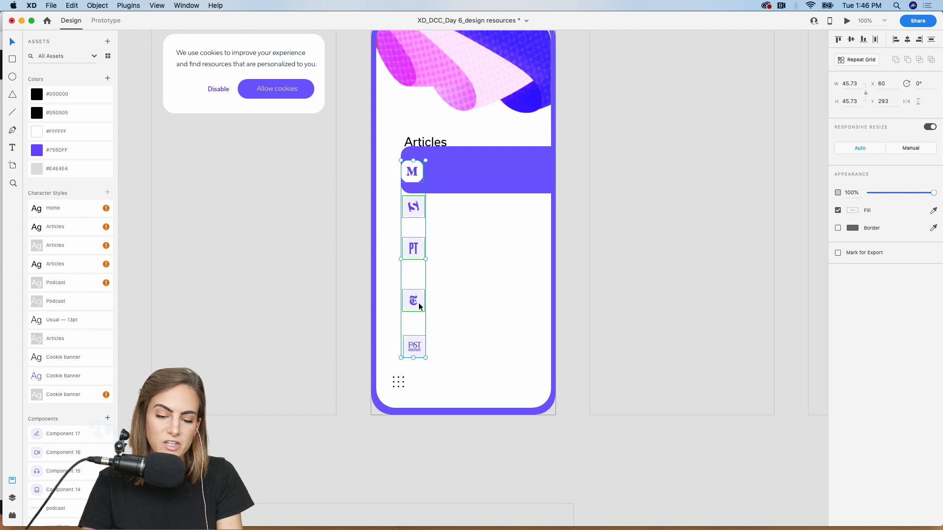
pyautogui.moveTo(418, 301); pyautogui.dragTo(430, 300)
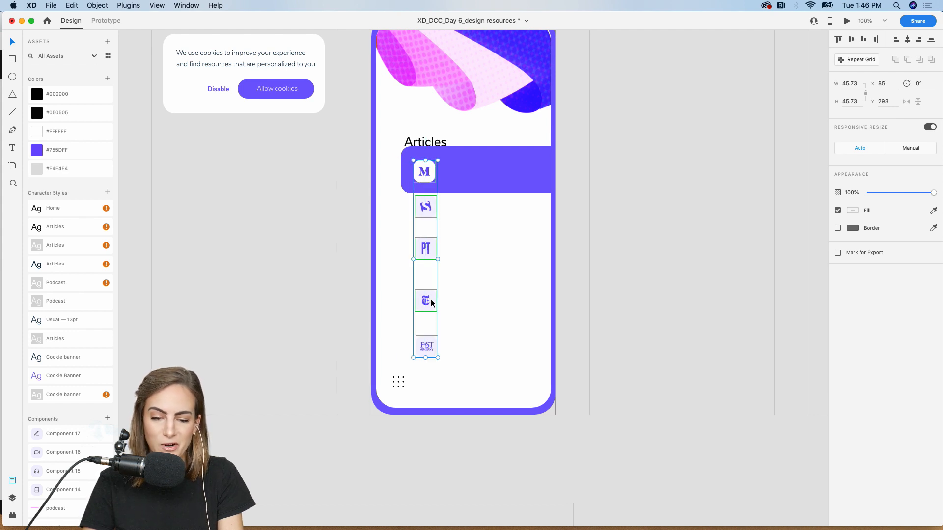
pyautogui.keyDown('shift'); pyautogui.click(495, 180); pyautogui.keyUp('shift')
pyautogui.moveTo(472, 166); pyautogui.dragTo(470, 182)
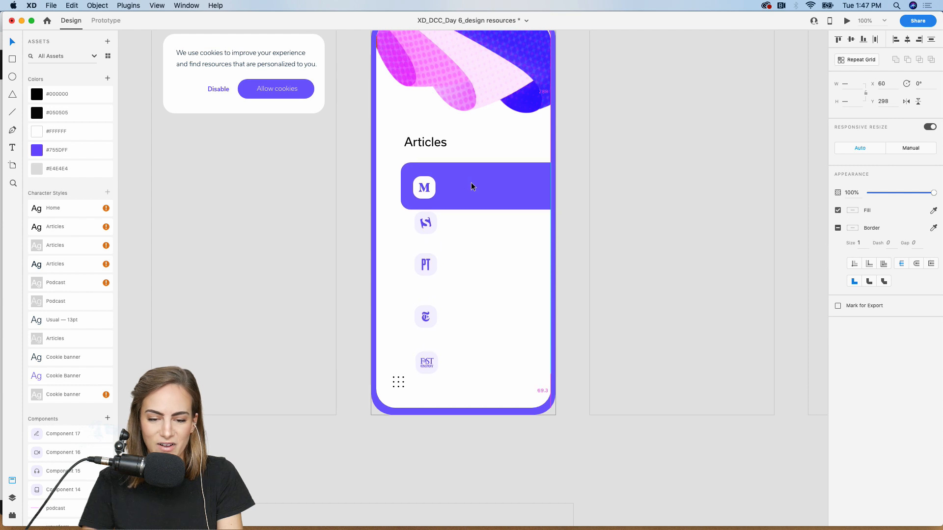
# - Alt-drag a copy of the Articles heading into the purple card
pyautogui.click(417, 143)
pyautogui.moveTo(417, 142); pyautogui.dragTo(470, 181)
pyautogui.click(361, 145)
pyautogui.click(444, 134)
# - Retype the card text as 'Trust and Respons..' with the Articles character style
pyautogui.press('super+equal')
pyautogui.scroll(3, 470, 184)
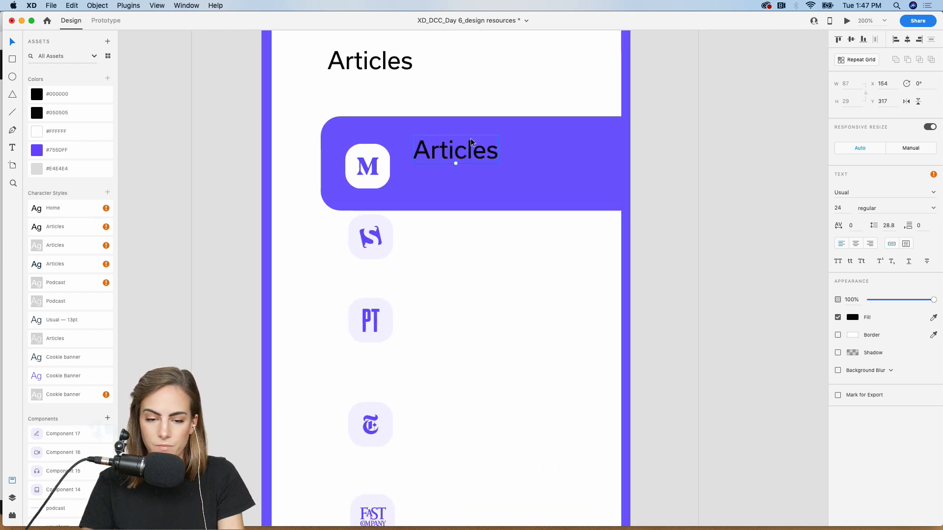
pyautogui.doubleClick(430, 150)
pyautogui.write('Trsut')
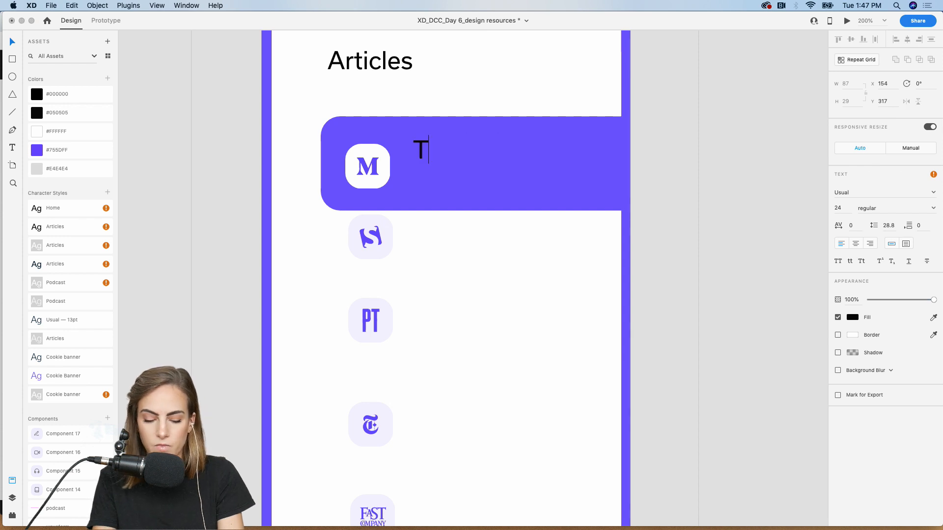
pyautogui.press('BackSpace')
pyautogui.press('BackSpace')
pyautogui.press('BackSpace')
pyautogui.write('ust ')
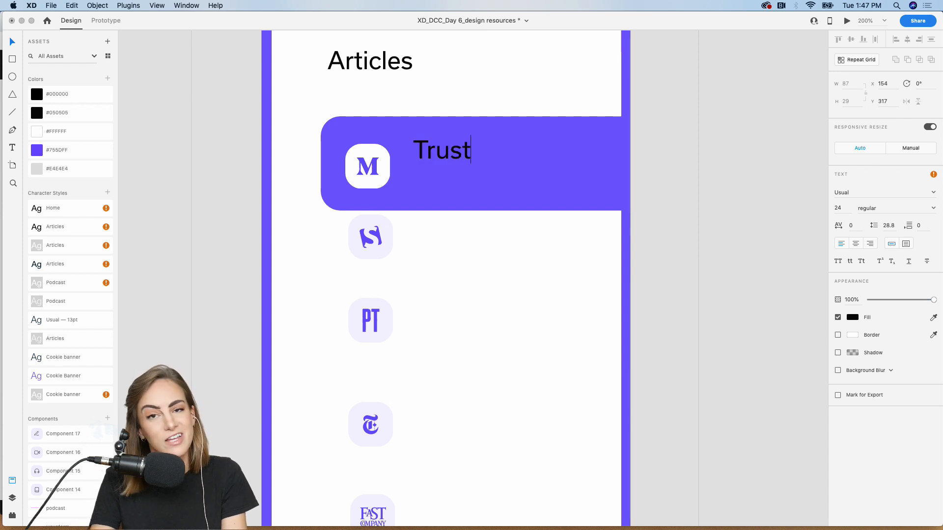
pyautogui.write('and Re')
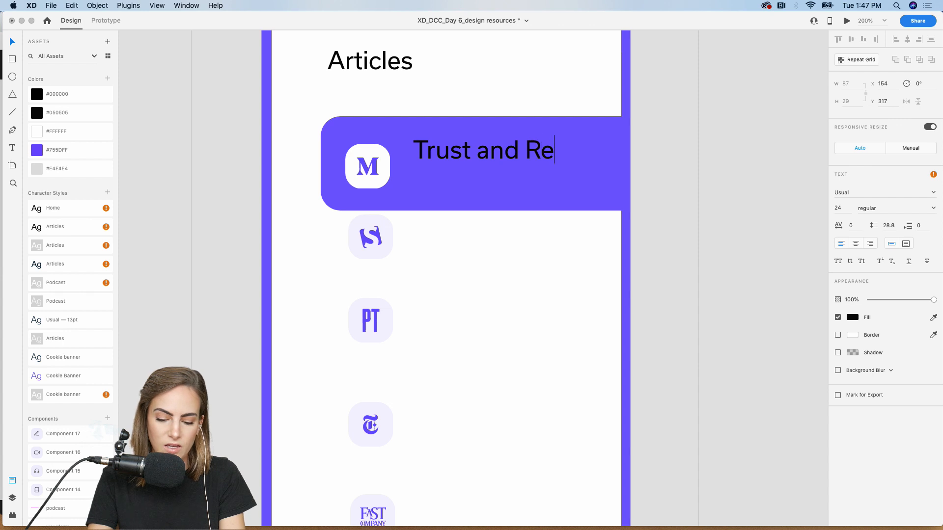
pyautogui.write('spond..')
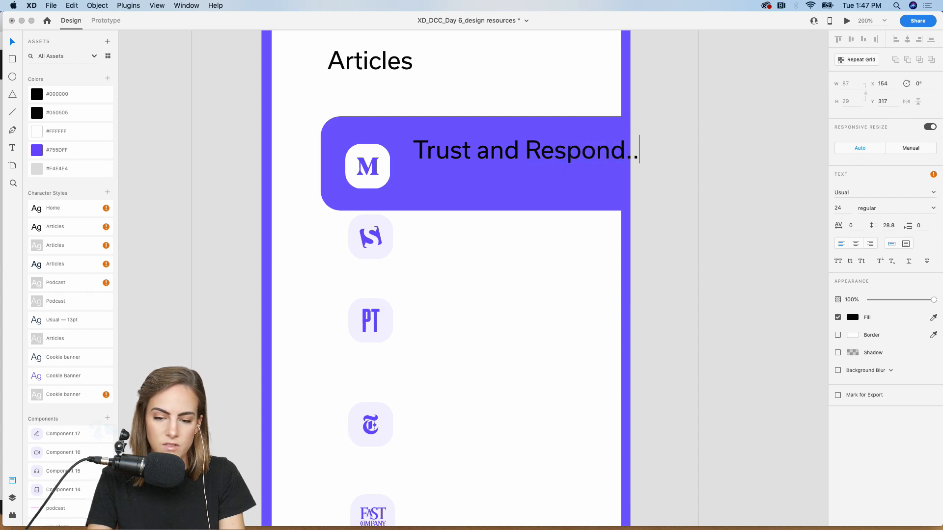
pyautogui.press('BackSpace')
pyautogui.press('BackSpace')
pyautogui.press('BackSpace')
pyautogui.press('BackSpace')
pyautogui.write('s')
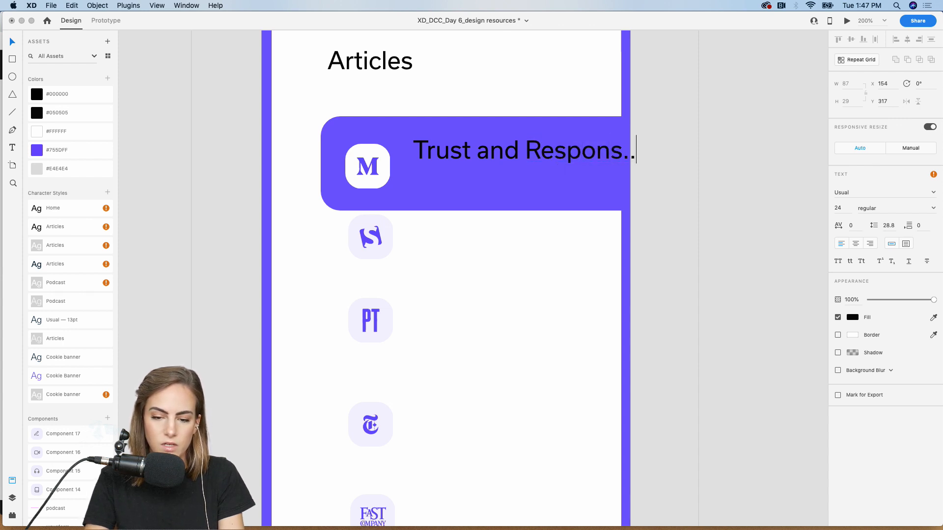
pyautogui.write('..')
pyautogui.press('Escape')
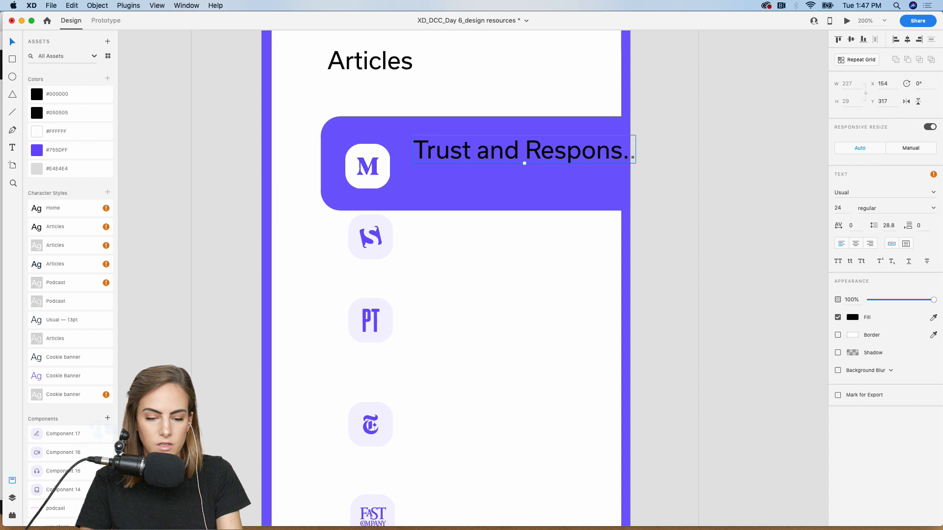
pyautogui.doubleClick(62, 245)
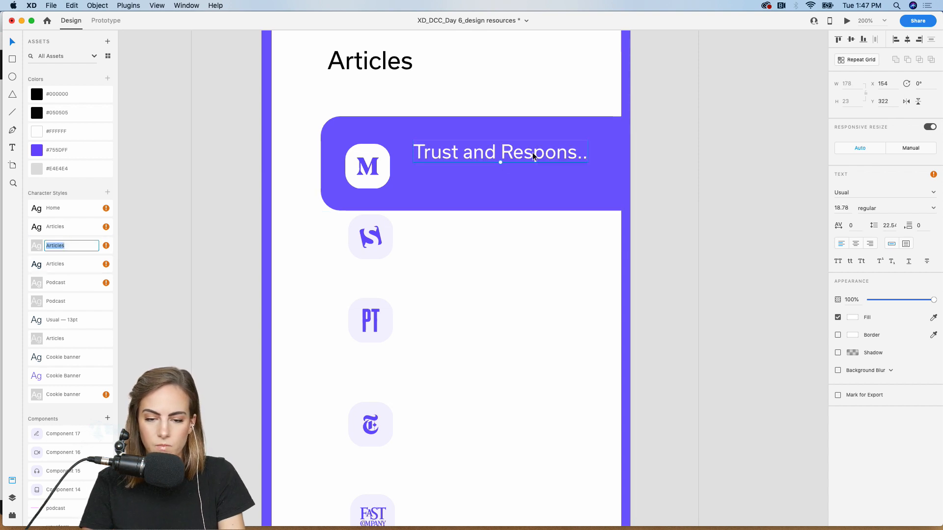
pyautogui.moveTo(534, 156); pyautogui.dragTo(526, 185)
pyautogui.press('super+z')
# - Change the duplicated title to the author's name at font size 14, Light weight
pyautogui.doubleClick(526, 185)
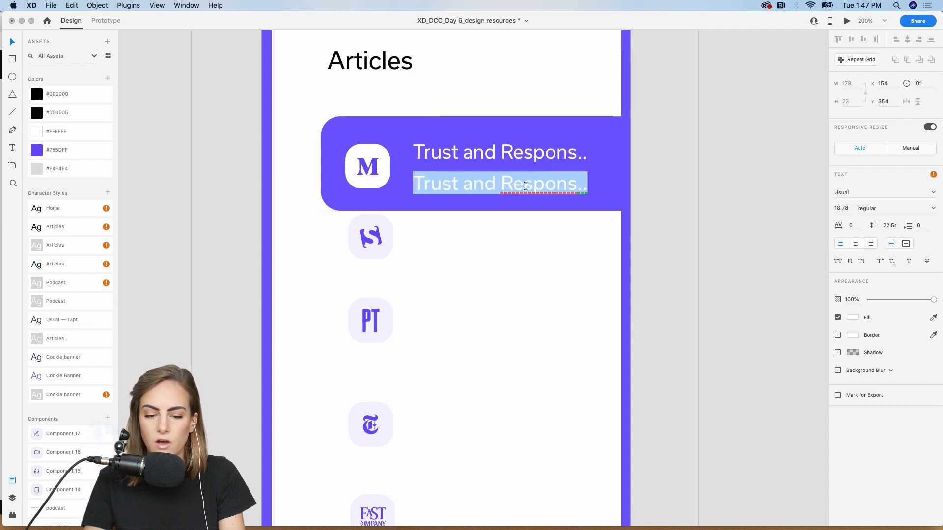
pyautogui.write('Mary Smith')
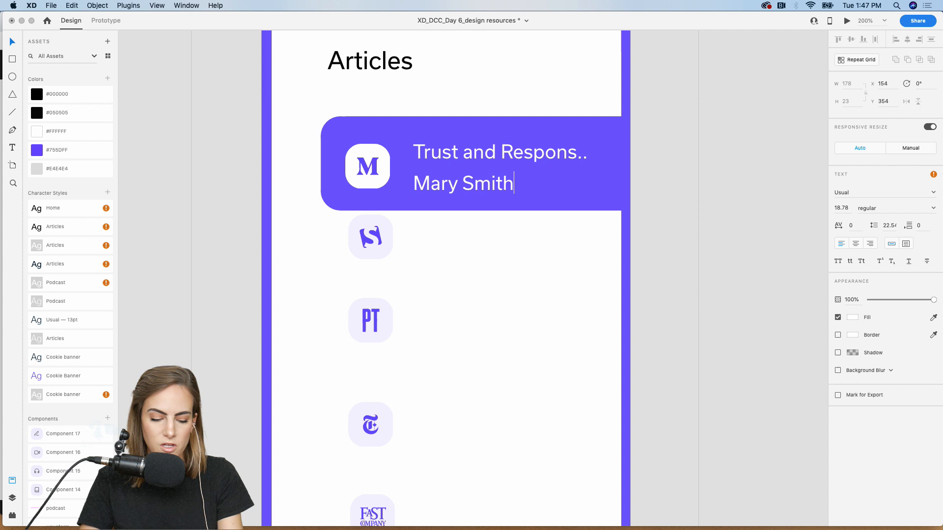
pyautogui.press('Escape')
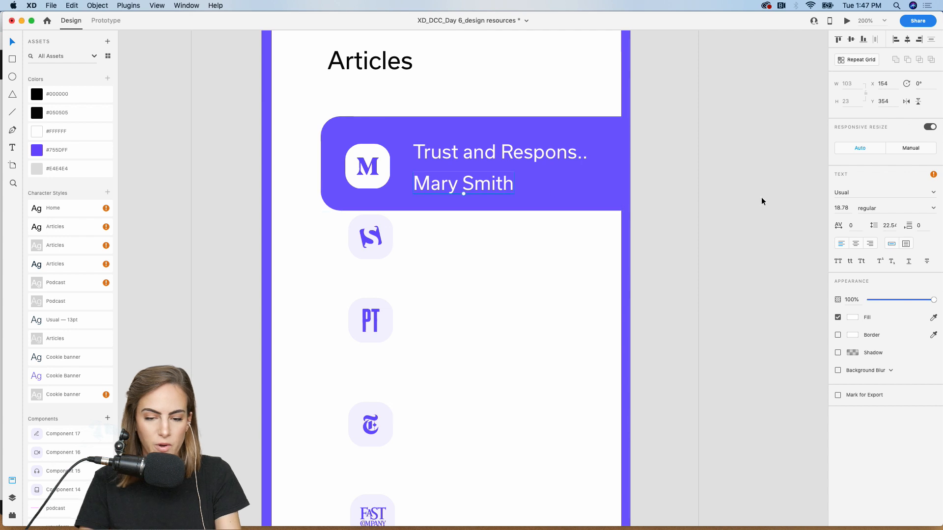
pyautogui.click(849, 208)
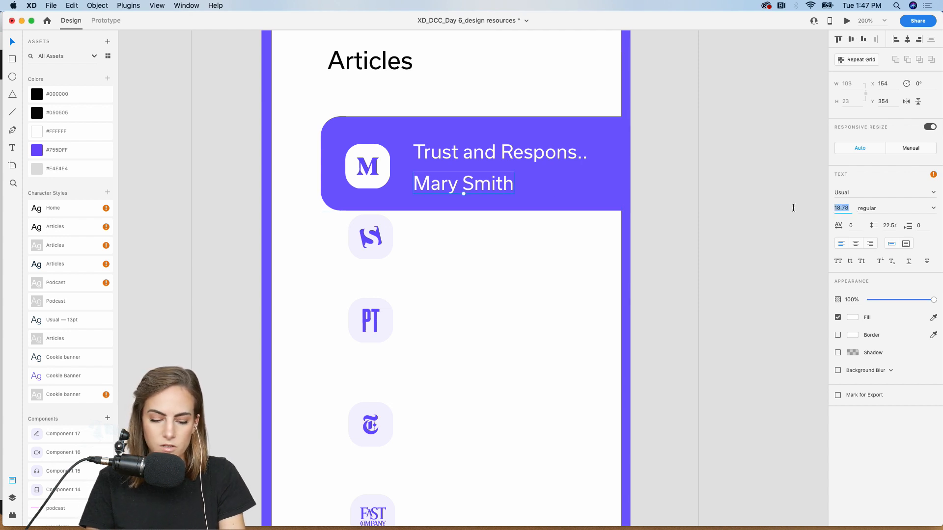
pyautogui.press('Return')
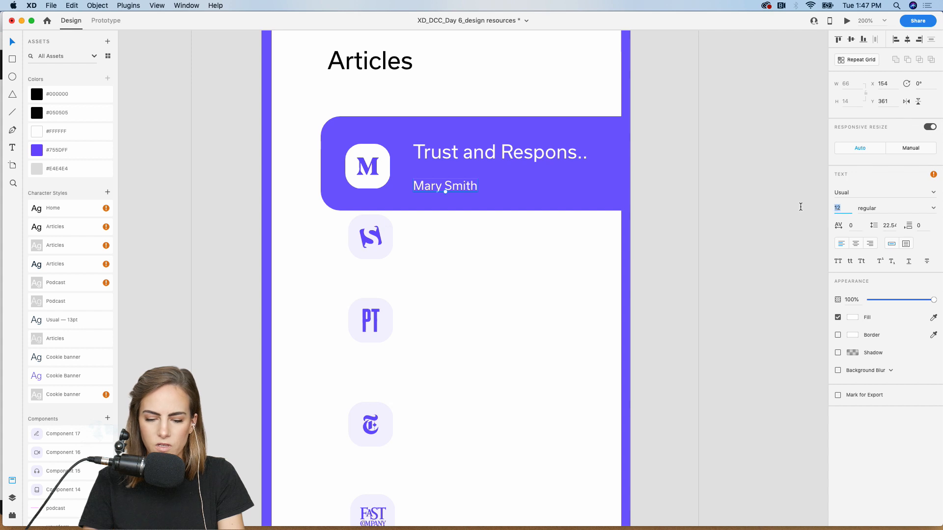
pyautogui.write('14')
pyautogui.press('Return')
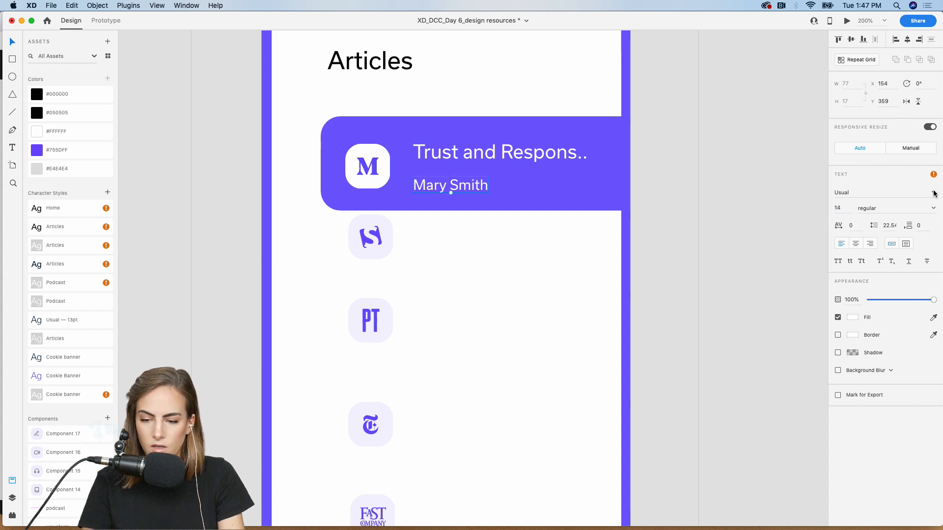
pyautogui.click(935, 207)
pyautogui.click(868, 236)
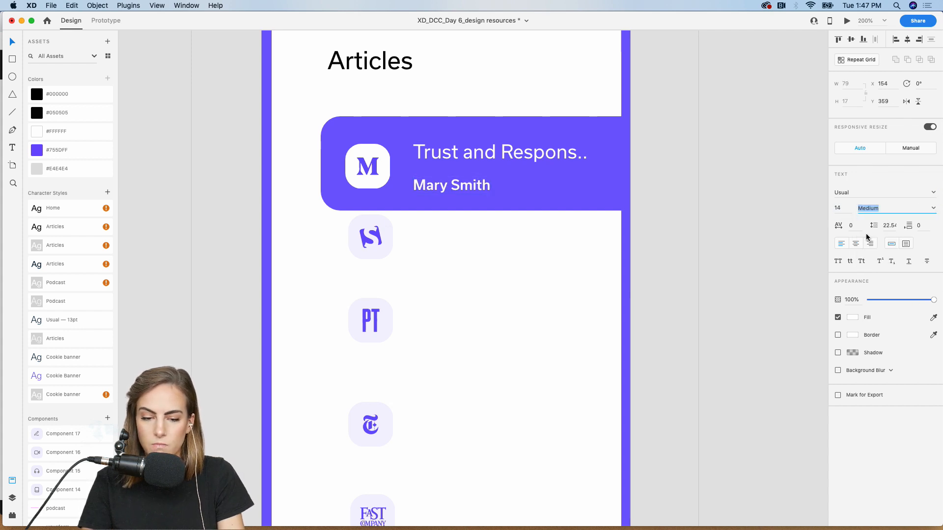
pyautogui.click(930, 204)
pyautogui.click(875, 228)
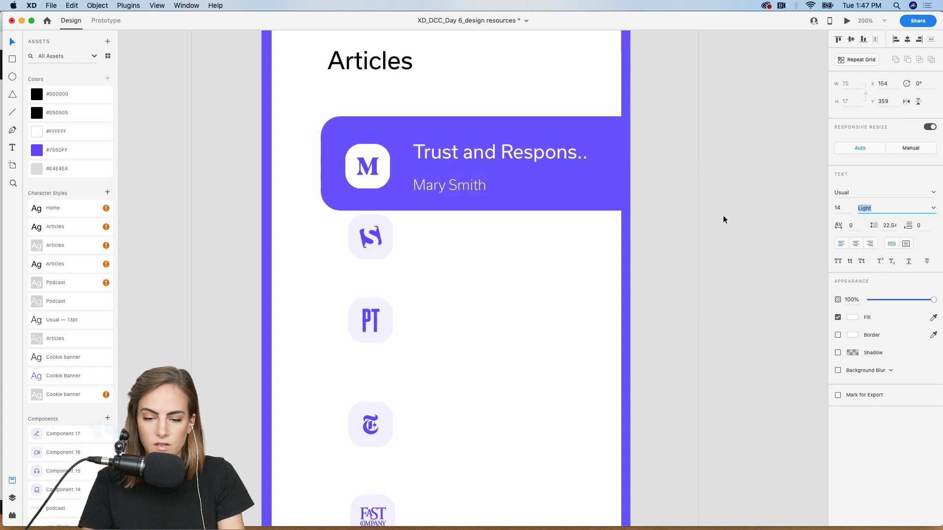
# - Nudge the author line up toward the title and shift both lines right
pyautogui.moveTo(433, 185); pyautogui.dragTo(433, 181)
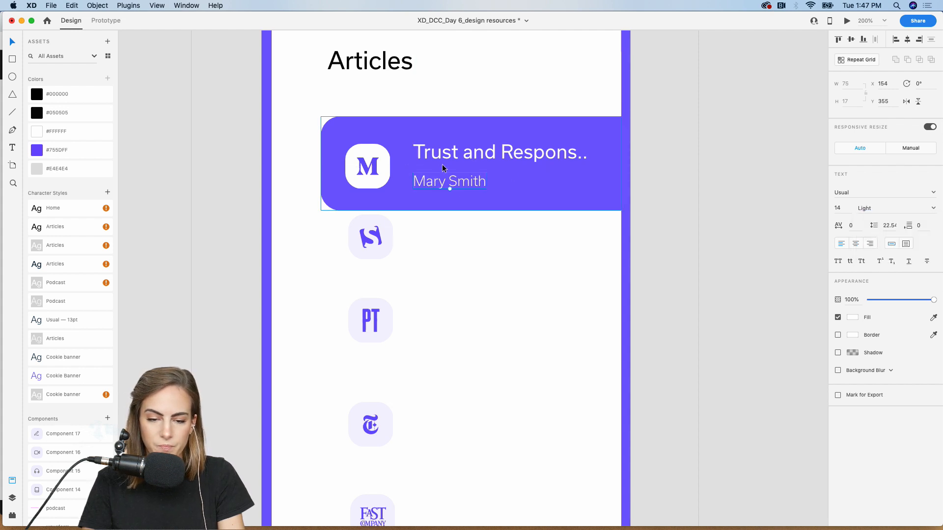
pyautogui.keyDown('shift'); pyautogui.click(452, 158); pyautogui.keyUp('shift')
pyautogui.press('Right')
pyautogui.press('Right')
pyautogui.press('Right')
pyautogui.press('Right')
pyautogui.press('Right')
pyautogui.press('Right')
pyautogui.press('Right')
pyautogui.press('Right')
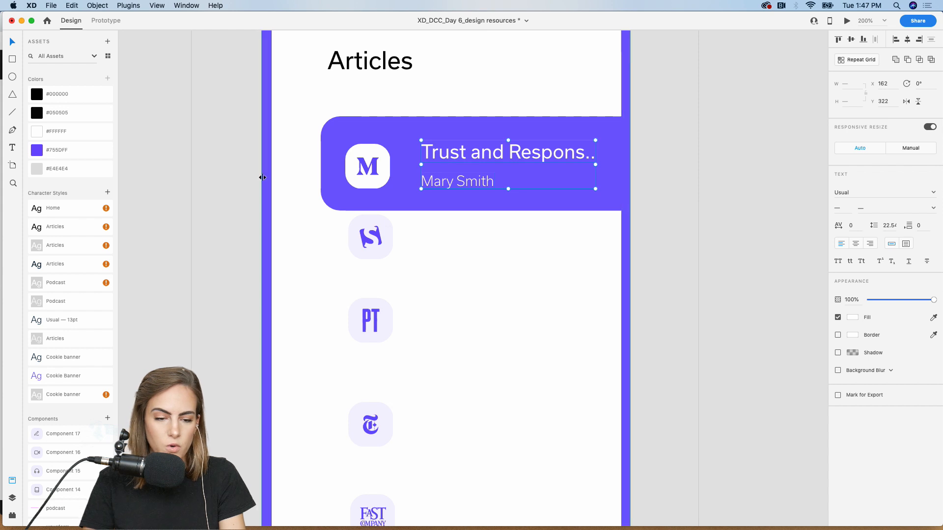
# - Draw a vertical divider in the first card with border #E4E4E4 at 48% opacity
pyautogui.click(250, 186)
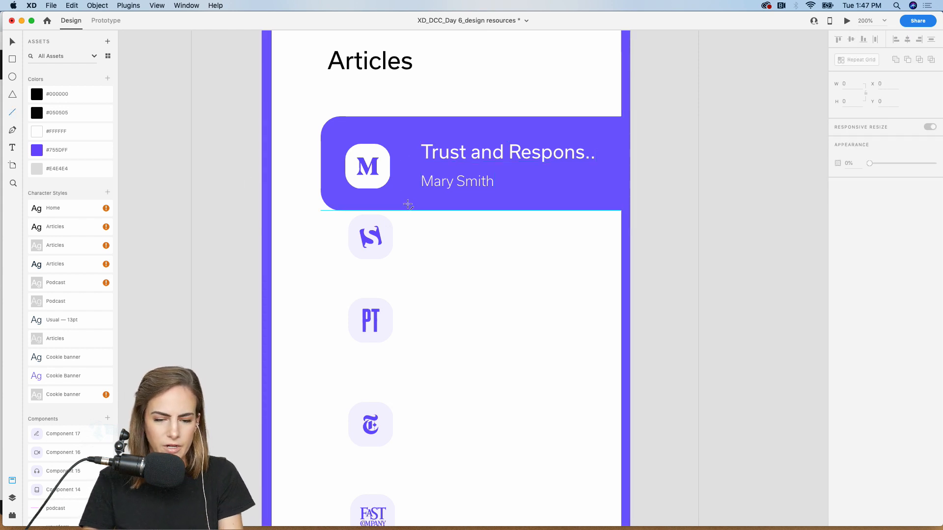
pyautogui.moveTo(407, 204); pyautogui.dragTo(406, 159)
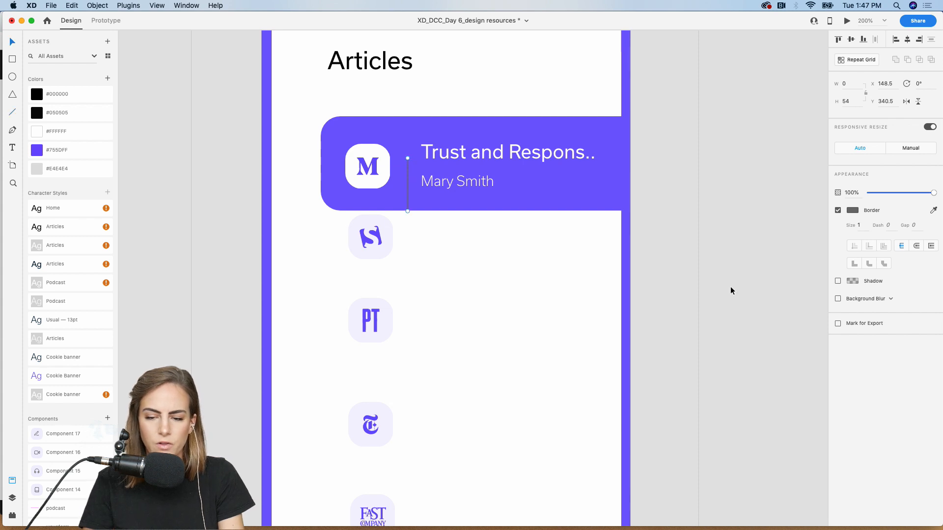
pyautogui.click(58, 173)
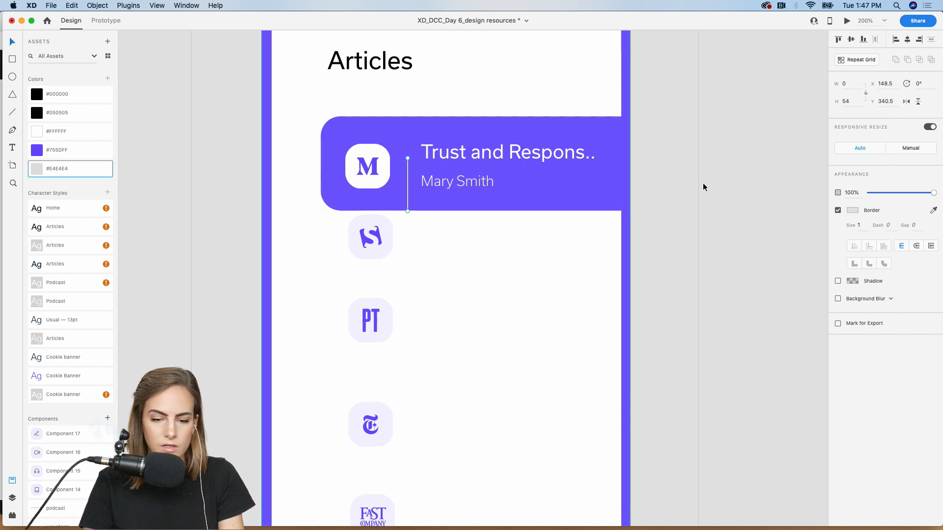
pyautogui.moveTo(896, 199); pyautogui.dragTo(900, 196)
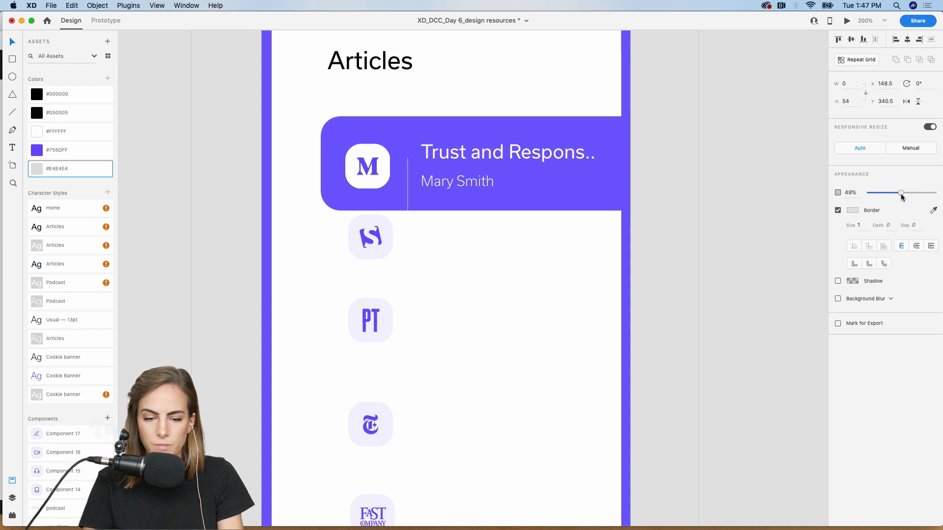
# - Group the divider with the title and author lines and repeat the group down the logo column
pyautogui.keyDown('shift'); pyautogui.click(446, 187); pyautogui.keyUp('shift')
pyautogui.keyDown('shift'); pyautogui.click(492, 153); pyautogui.keyUp('shift')
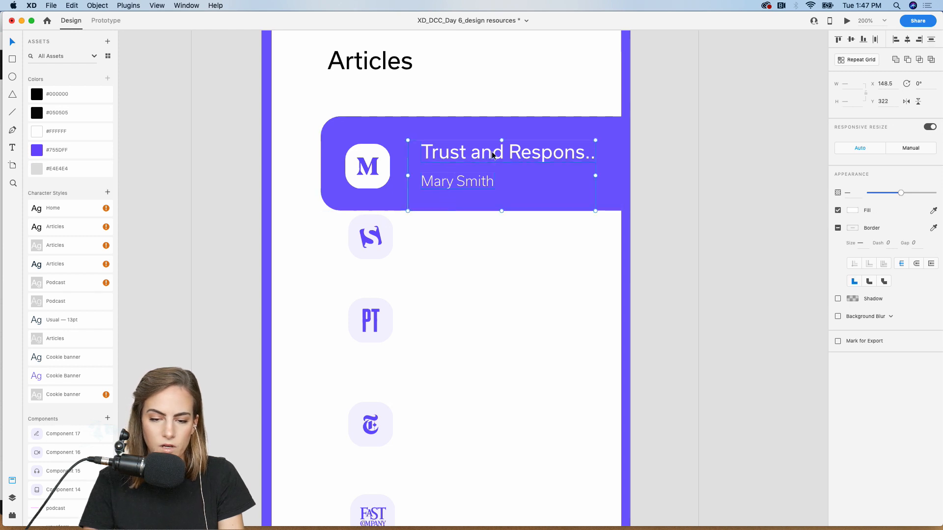
pyautogui.press('super+g')
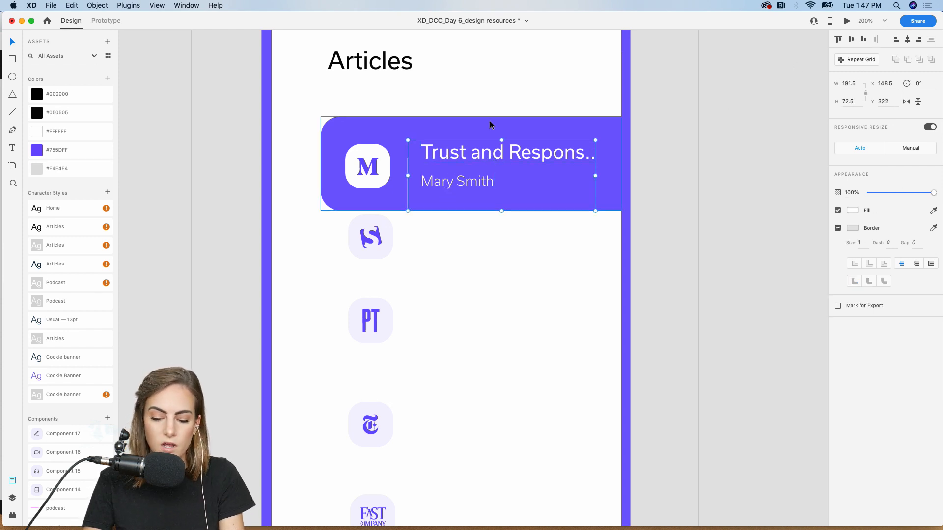
pyautogui.press('super+1')
pyautogui.click(848, 59)
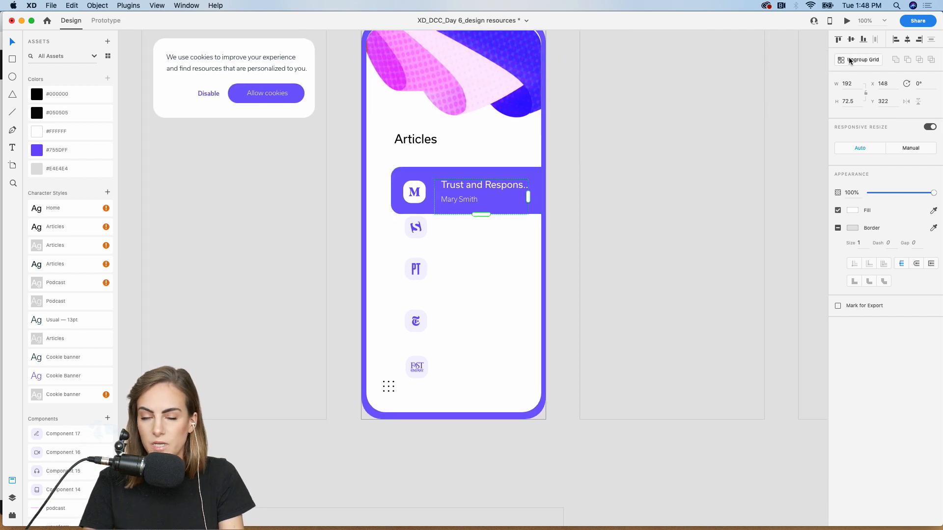
pyautogui.moveTo(481, 214); pyautogui.dragTo(493, 357)
pyautogui.click(570, 216)
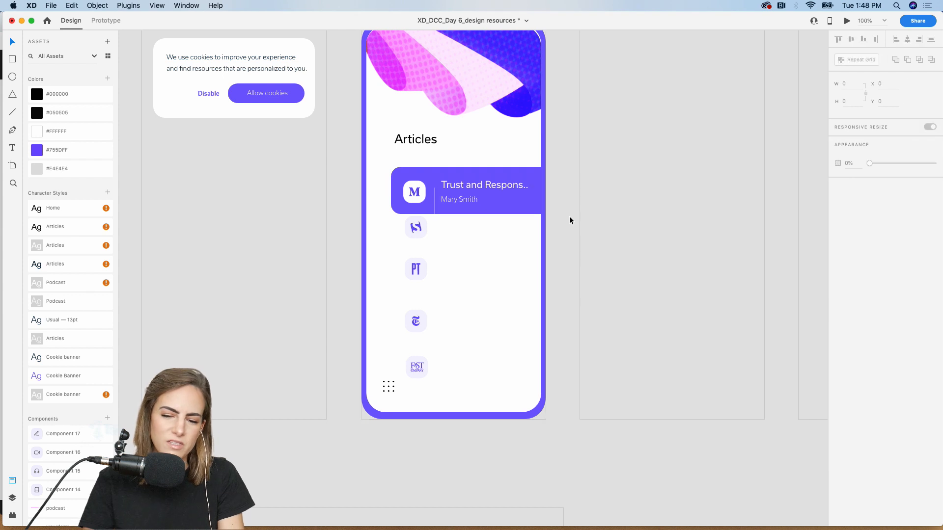
pyautogui.press('super+2')
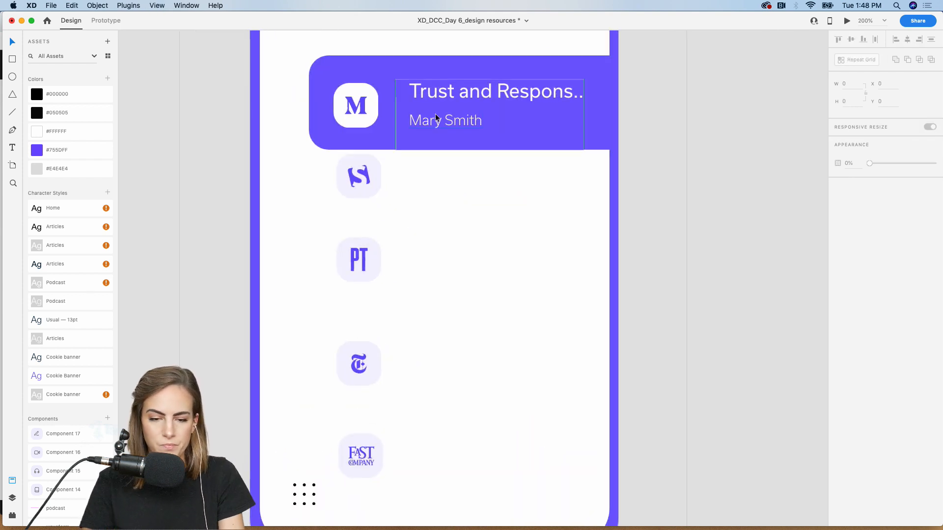
# - Make the second card's title and author text black, and raise its divider level with the text and make it black
pyautogui.click(435, 117)
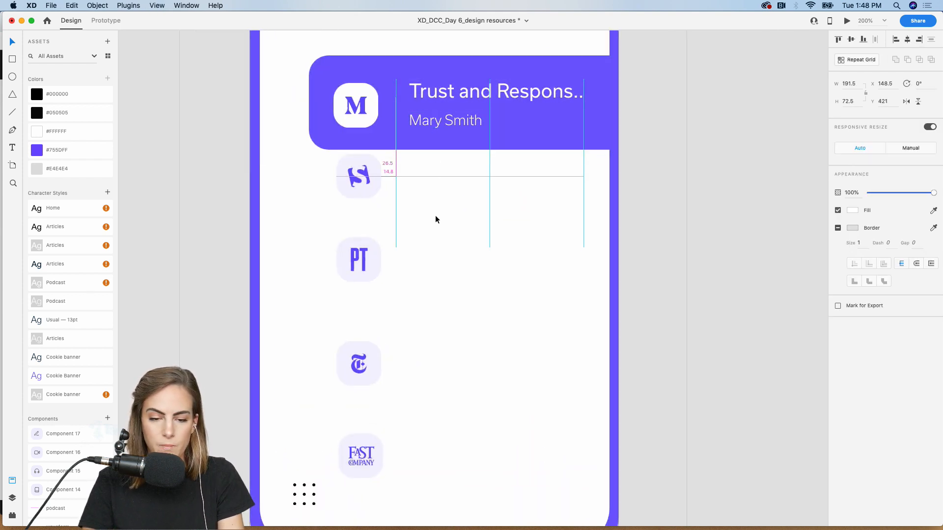
pyautogui.click(852, 210)
pyautogui.moveTo(768, 227); pyautogui.dragTo(731, 241)
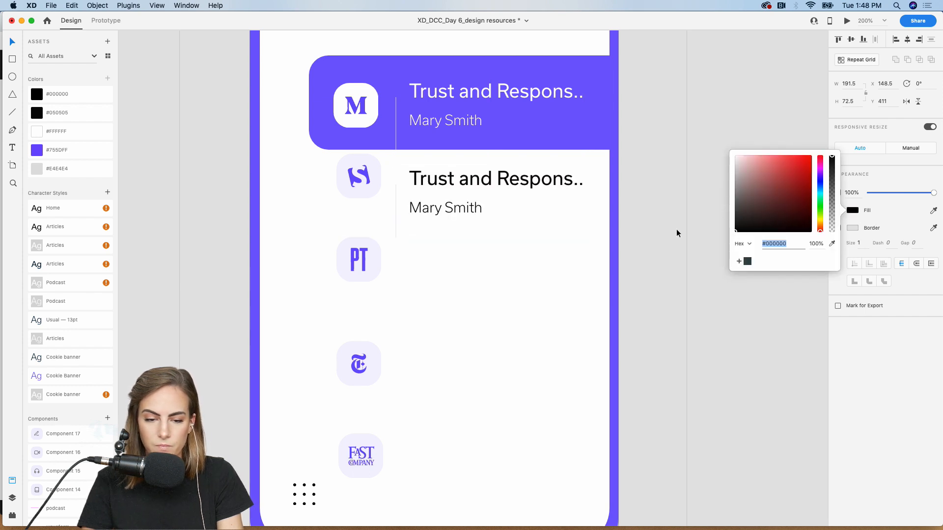
pyautogui.click(397, 200)
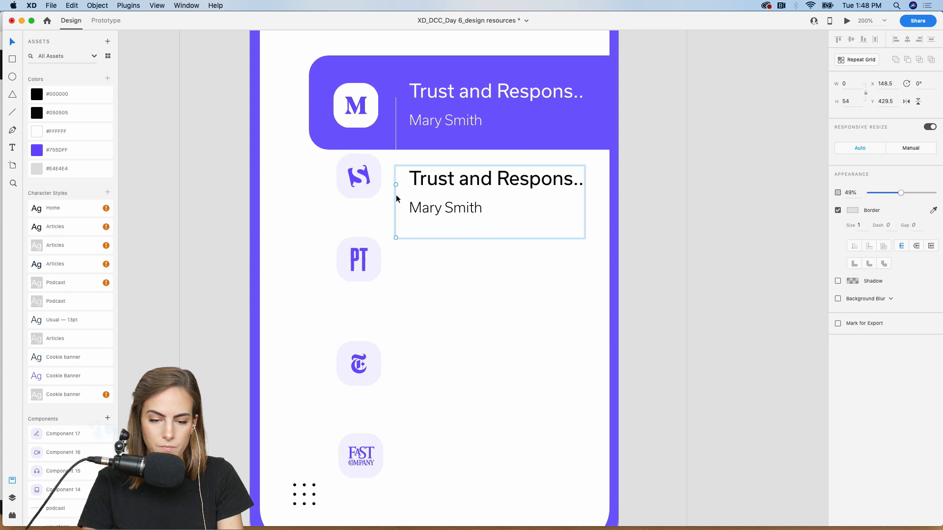
pyautogui.moveTo(397, 198); pyautogui.dragTo(398, 184)
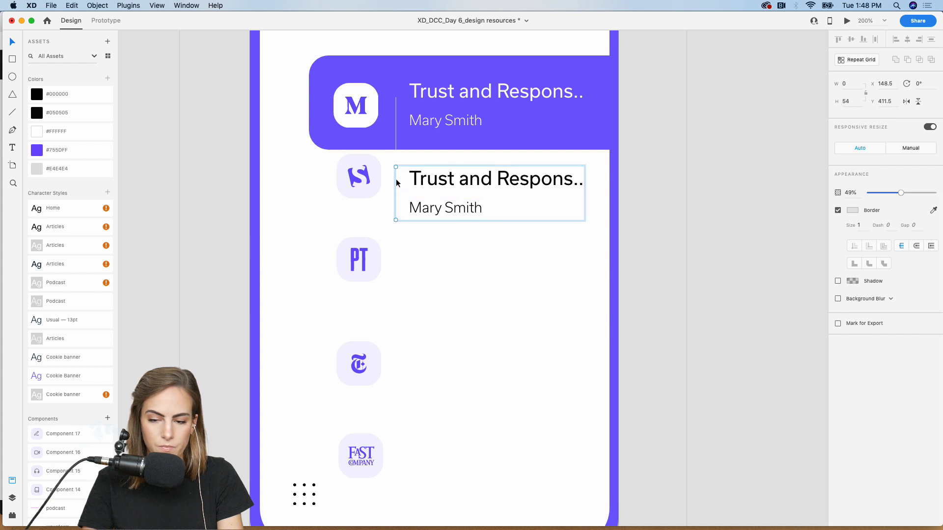
pyautogui.click(854, 212)
pyautogui.moveTo(738, 212); pyautogui.dragTo(730, 239)
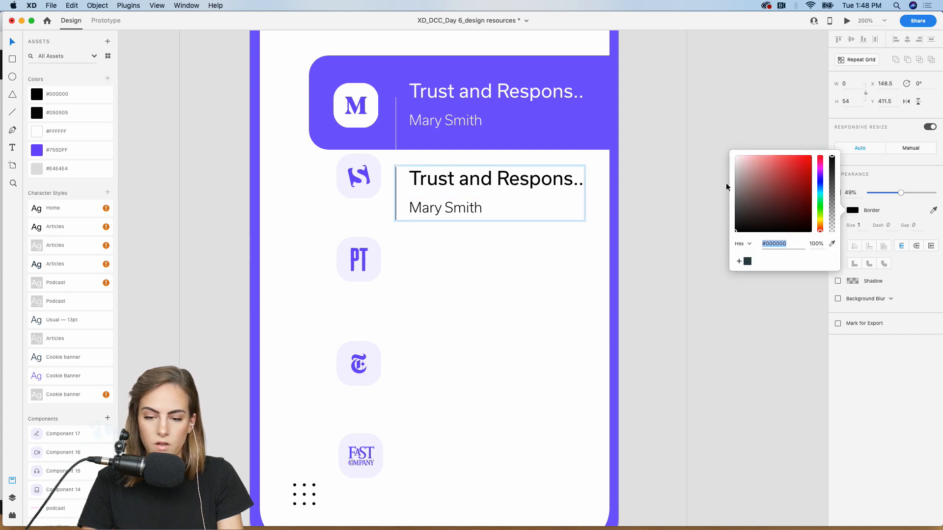
pyautogui.click(700, 122)
# - Turn the second card into a Repeat Grid extended down beside the logos, with a wider row gap
pyautogui.click(574, 185)
pyautogui.press('super+1')
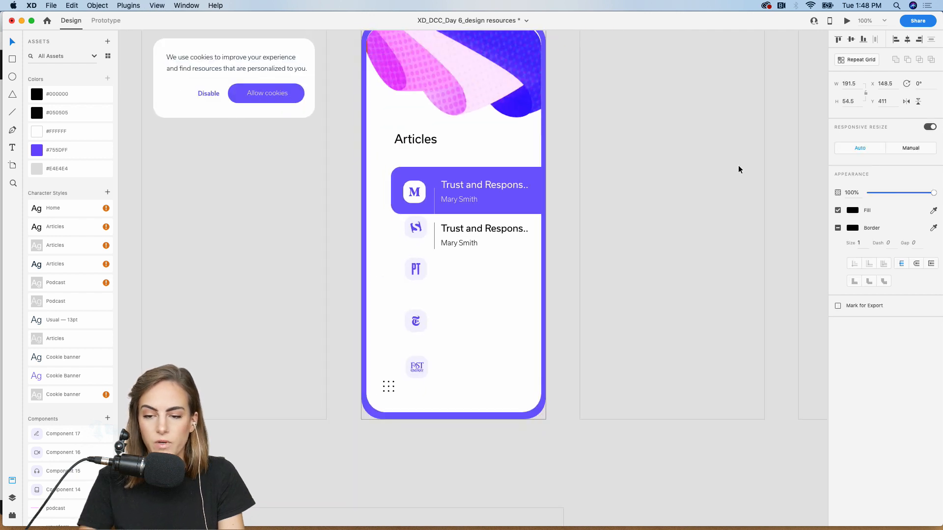
pyautogui.click(868, 60)
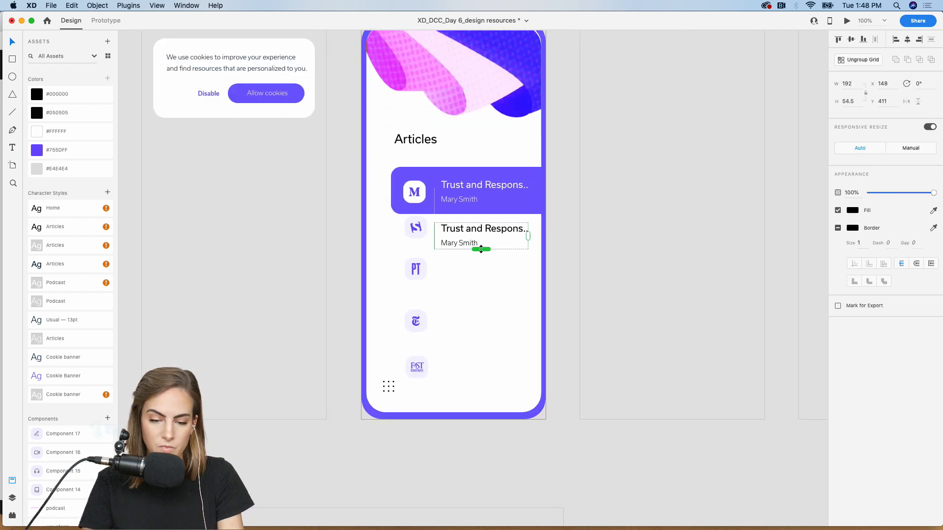
pyautogui.moveTo(480, 249); pyautogui.dragTo(480, 367)
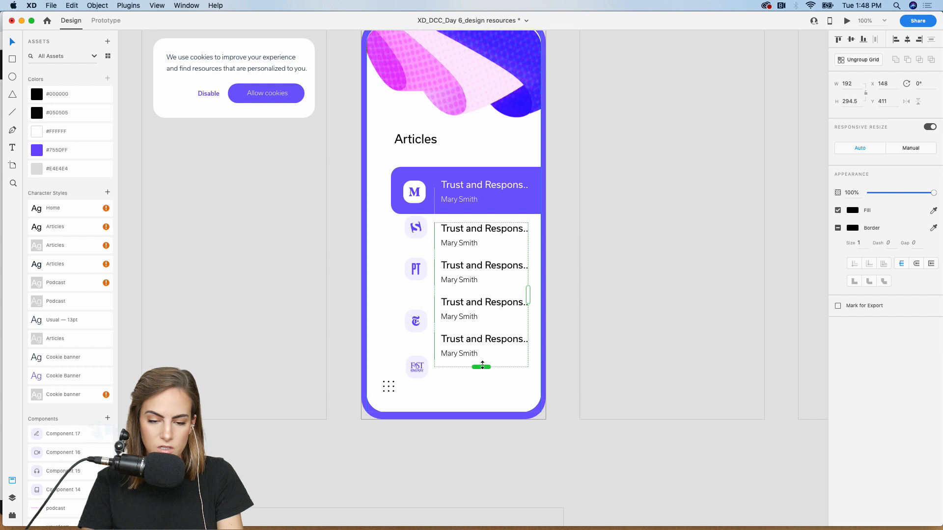
pyautogui.moveTo(451, 256); pyautogui.dragTo(417, 286)
# - Move the PT, fourth-row, Fast Company and second-row logos level with their rows
pyautogui.click(418, 276)
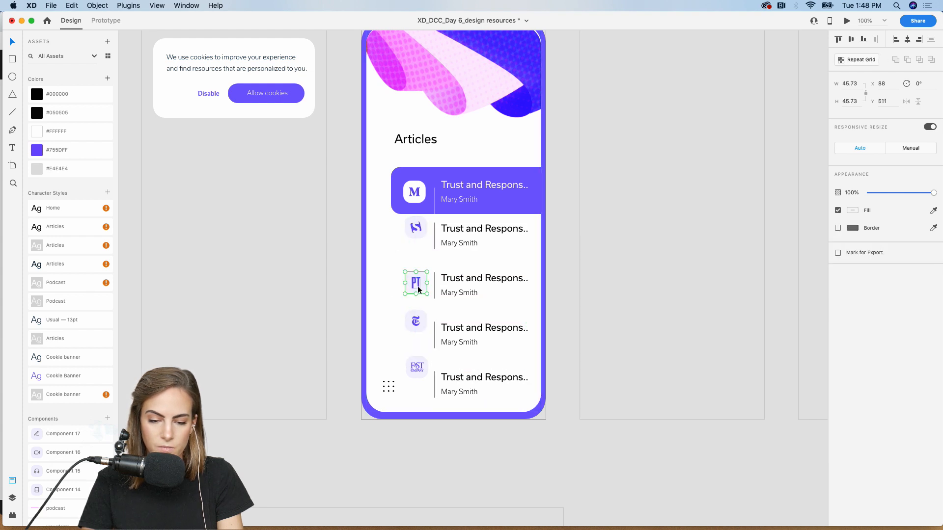
pyautogui.click(418, 328)
pyautogui.moveTo(418, 328); pyautogui.dragTo(417, 381)
pyautogui.click(417, 368)
pyautogui.moveTo(416, 229); pyautogui.dragTo(421, 237)
pyautogui.press('super+minus')
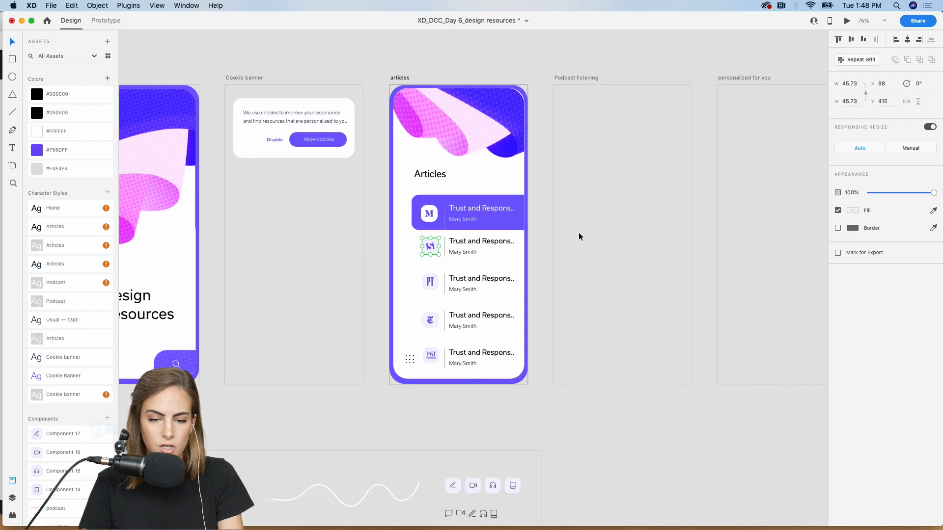
pyautogui.hscroll(-5, 548, 417)
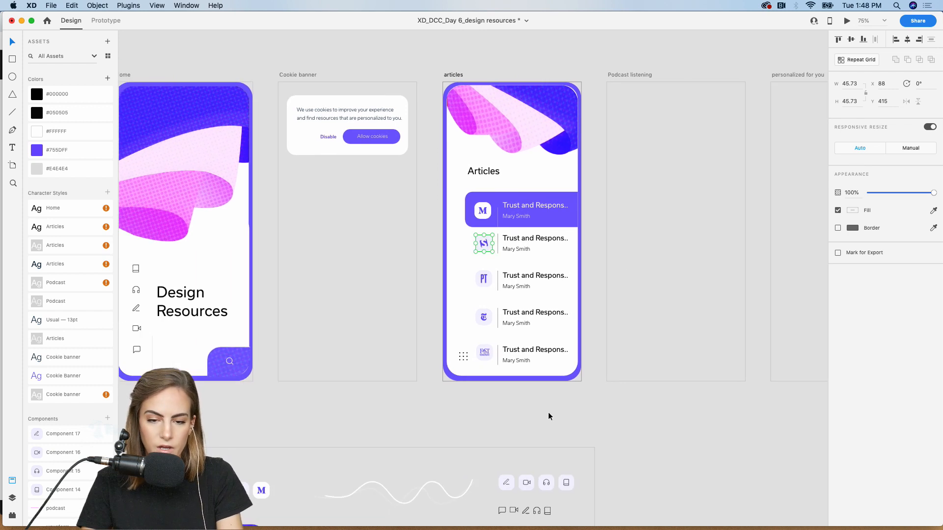
pyautogui.click(459, 423)
pyautogui.hscroll(-3, 458, 423)
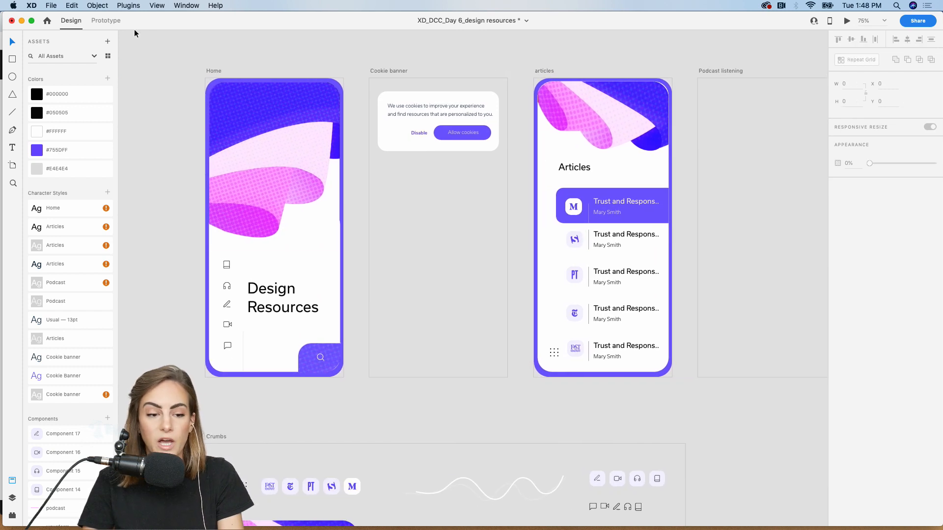
# - In Prototype mode, link the Home screen's pencil icon to the articles artboard
pyautogui.click(109, 21)
pyautogui.press('super+plus')
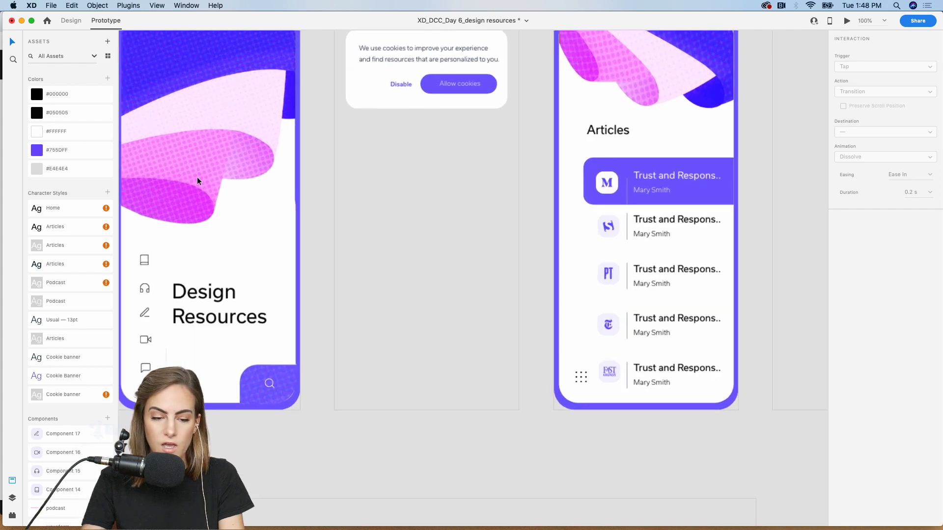
pyautogui.hscroll(-5, 248, 225)
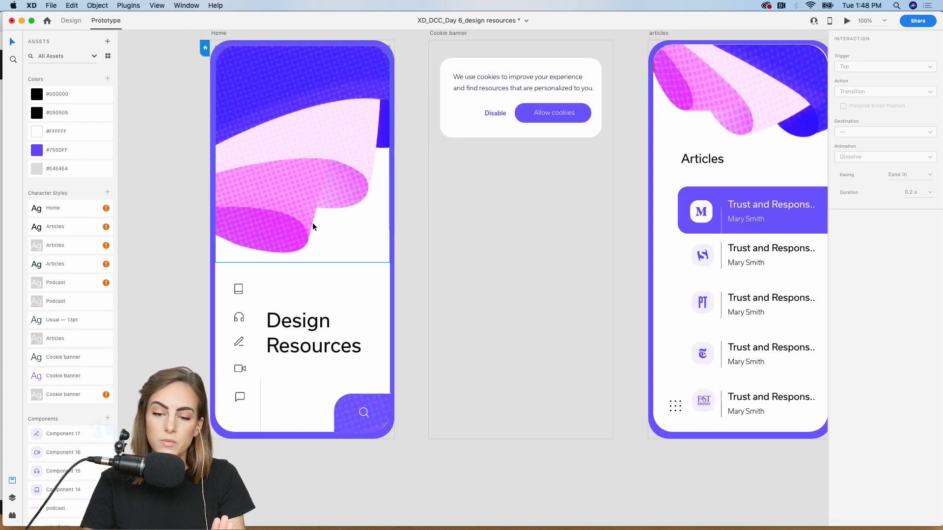
pyautogui.click(240, 291)
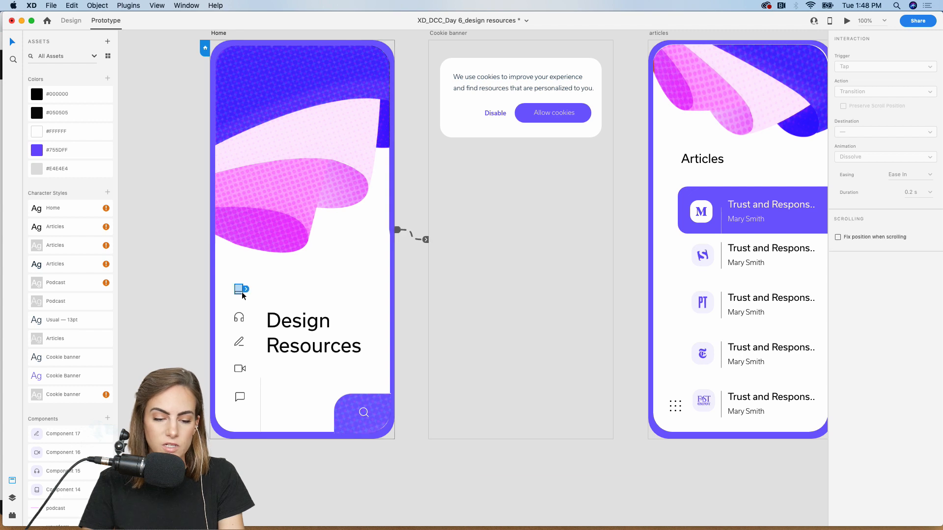
pyautogui.click(244, 343)
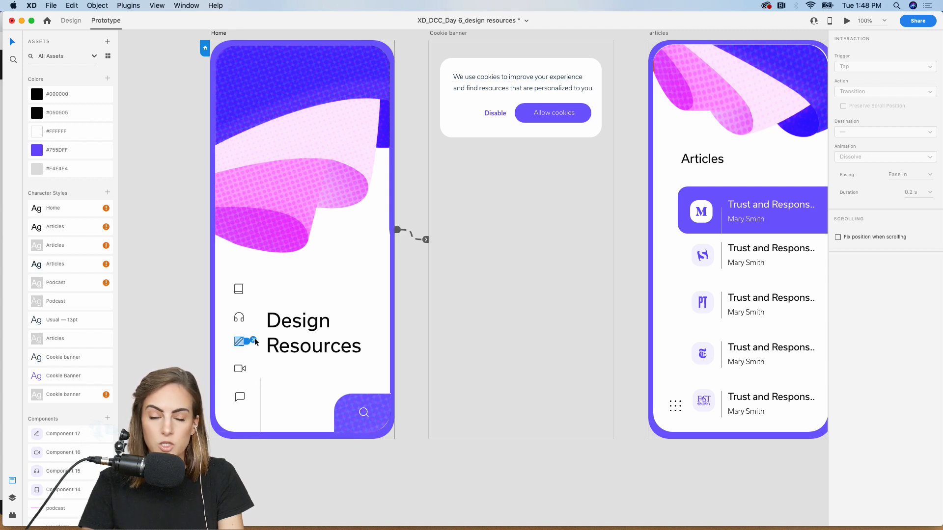
pyautogui.moveTo(247, 343)
pyautogui.mouseDown()
pyautogui.moveTo(600, 179)
pyautogui.moveTo(664, 137)
pyautogui.mouseUp()
pyautogui.hscroll(3, 664, 136)
pyautogui.hscroll(3, 664, 133)
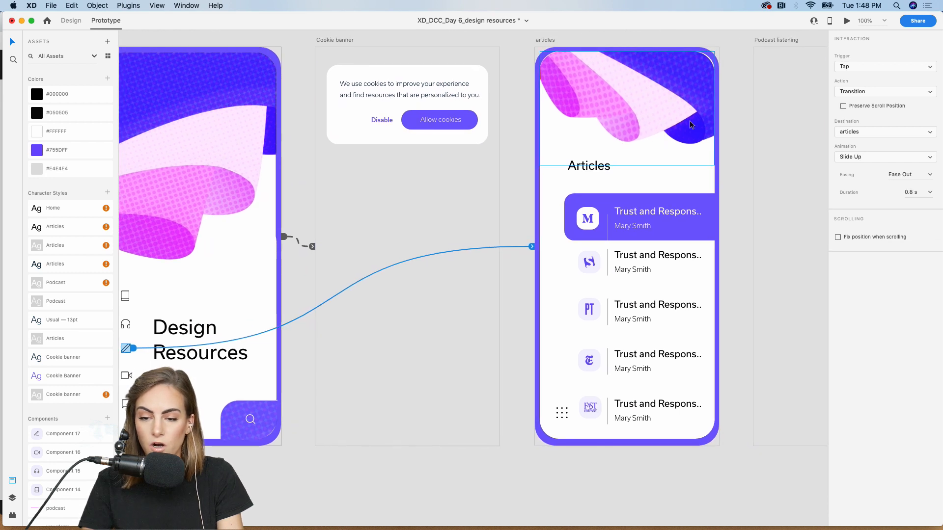
# - Keep Tap as the link's trigger and set its transition animation to None
pyautogui.click(898, 67)
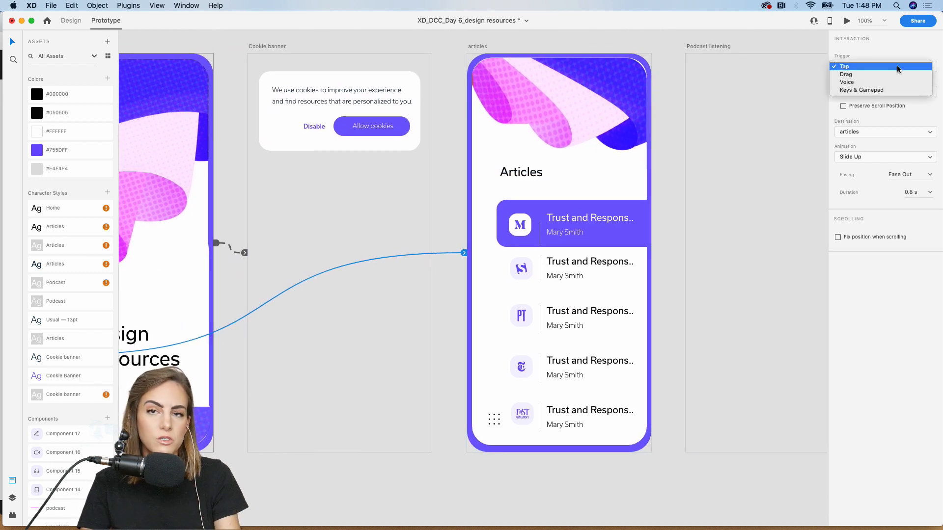
pyautogui.click(909, 51)
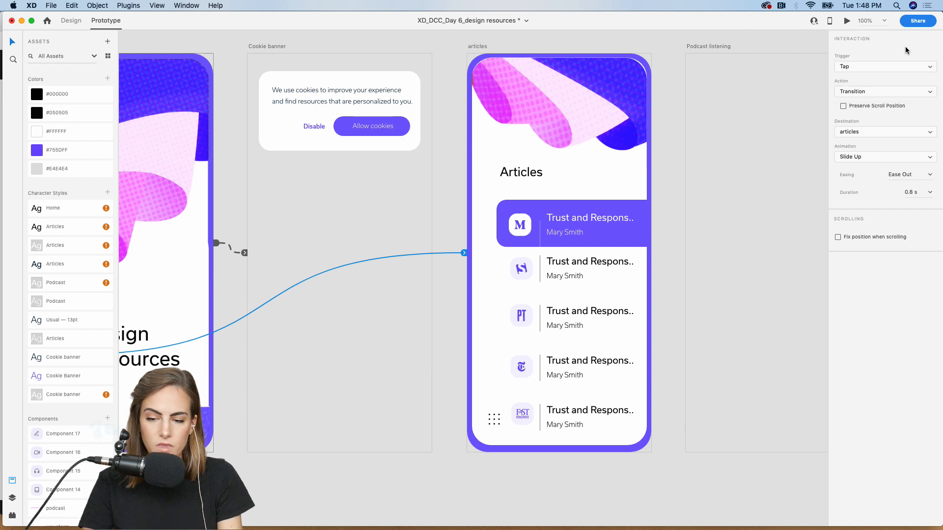
pyautogui.click(868, 158)
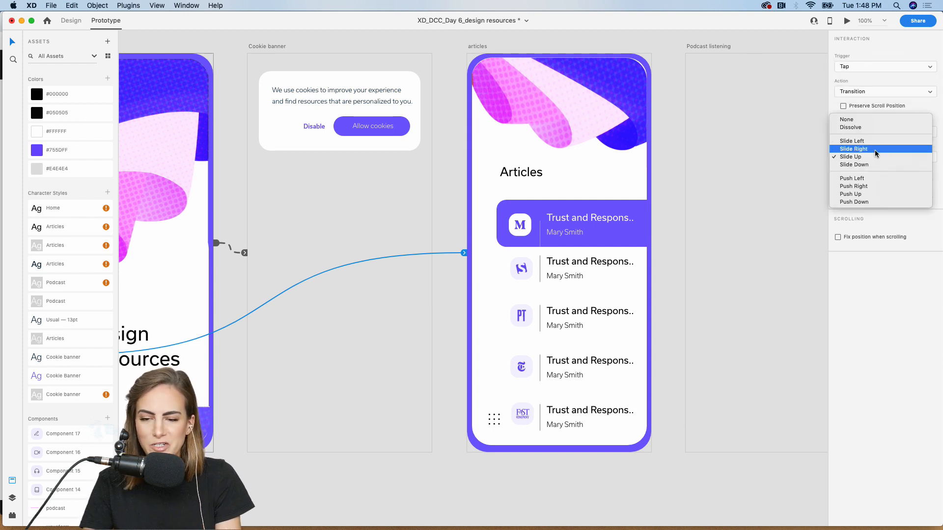
pyautogui.click(874, 121)
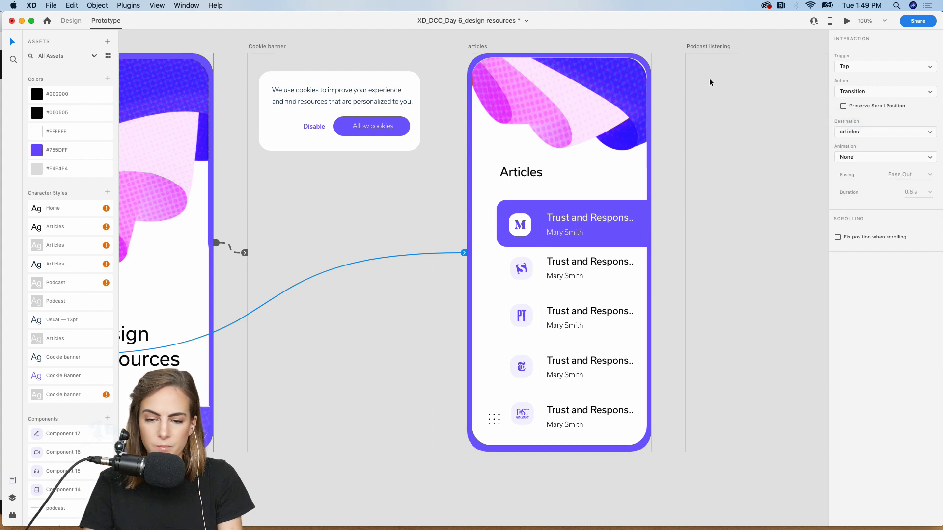
pyautogui.click(581, 139)
pyautogui.hscroll(-4, 540, 137)
pyautogui.scroll(1, 541, 137)
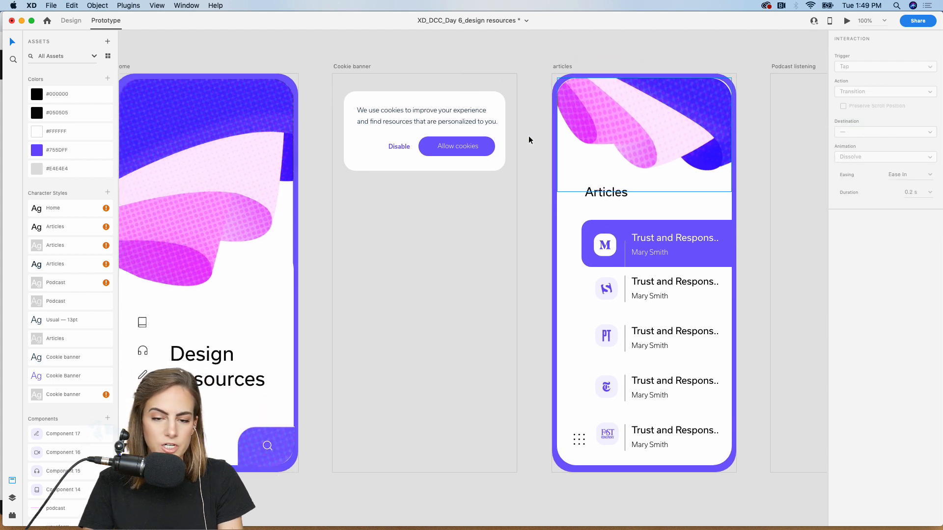
pyautogui.scroll(-10, 593, 117)
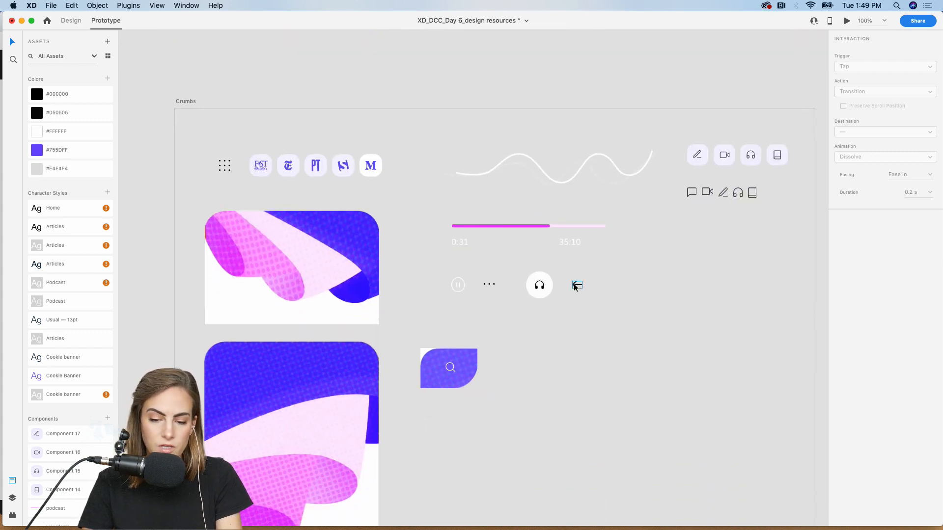
# - Copy the back-arrow icon from Crumbs onto the articles screen, at the header's top-left
pyautogui.click(576, 286)
pyautogui.scroll(10, 573, 284)
pyautogui.click(544, 95)
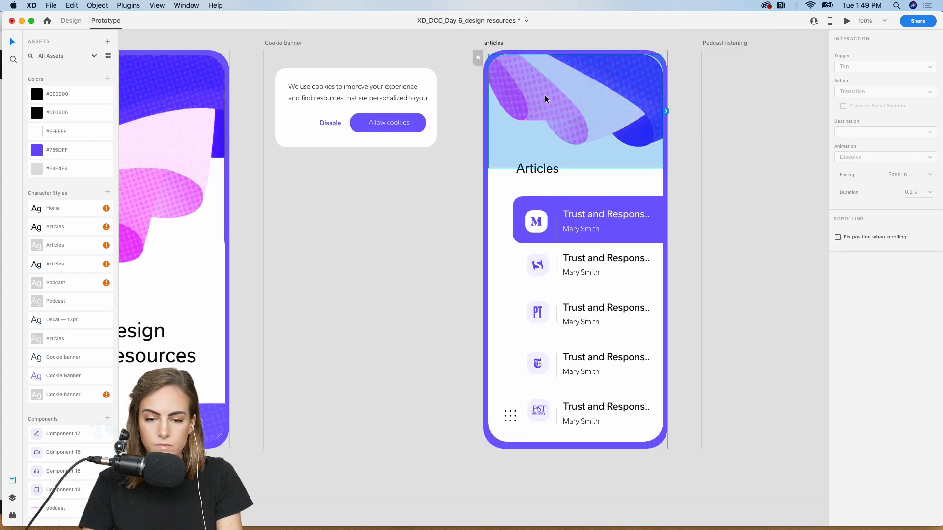
pyautogui.press('super+1')
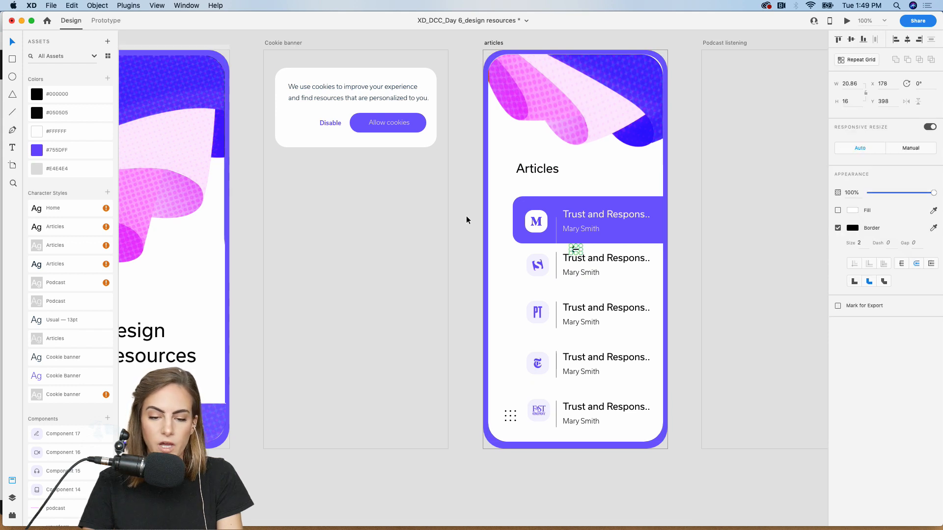
pyautogui.moveTo(572, 245); pyautogui.dragTo(506, 80)
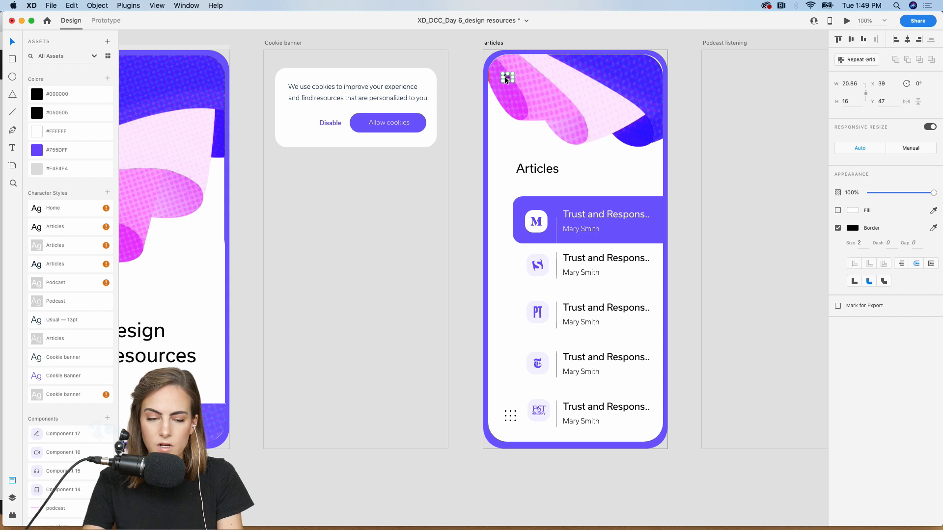
# - In Prototype mode, link the back arrow to the Home artboard
pyautogui.click(105, 20)
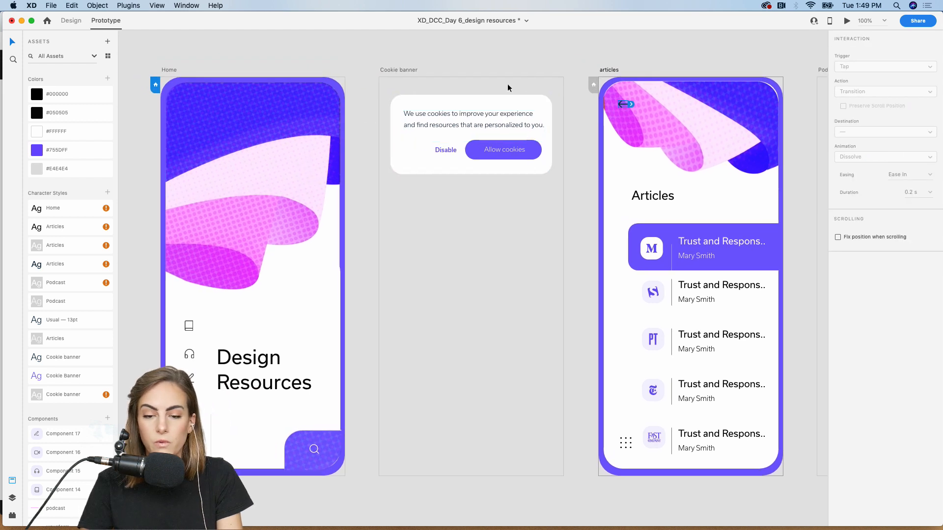
pyautogui.moveTo(632, 105); pyautogui.dragTo(347, 276)
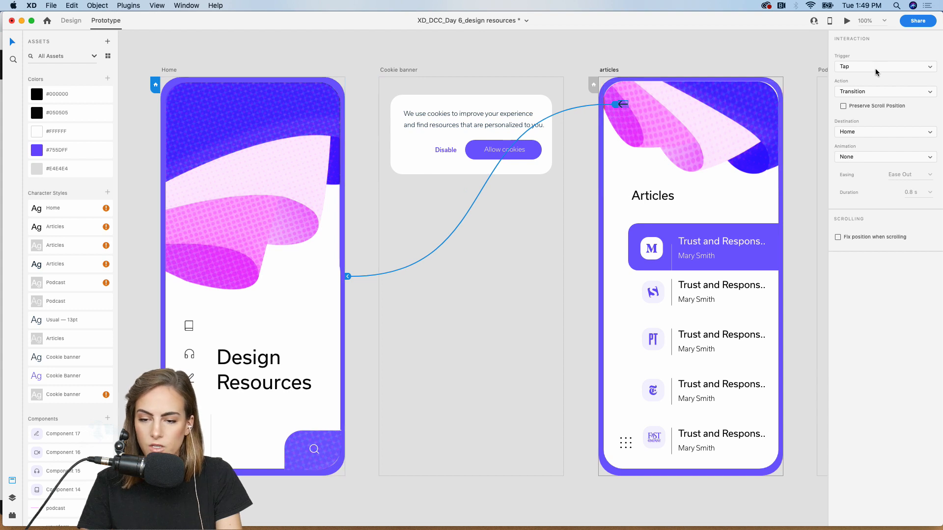
pyautogui.click(787, 70)
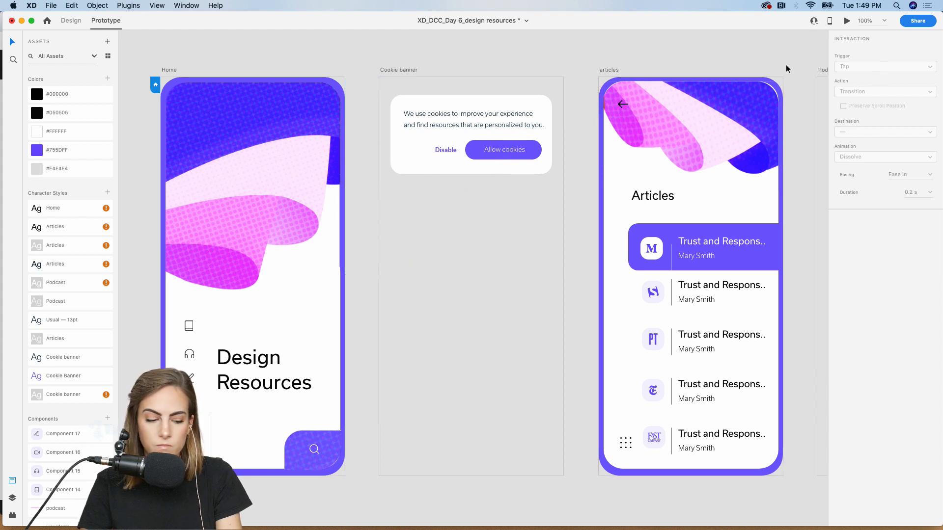
pyautogui.press('super+minus')
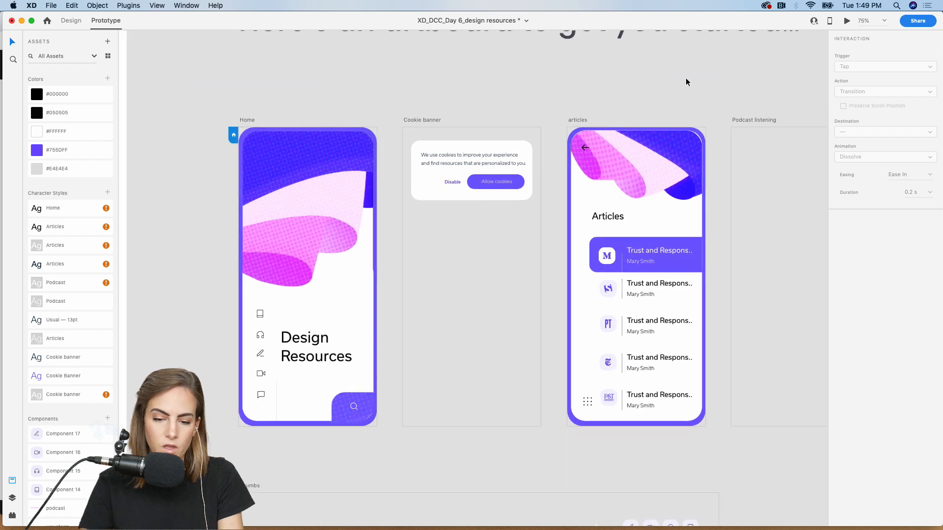
# - Save the design resources file with Cmd+S
pyautogui.press('super+s')
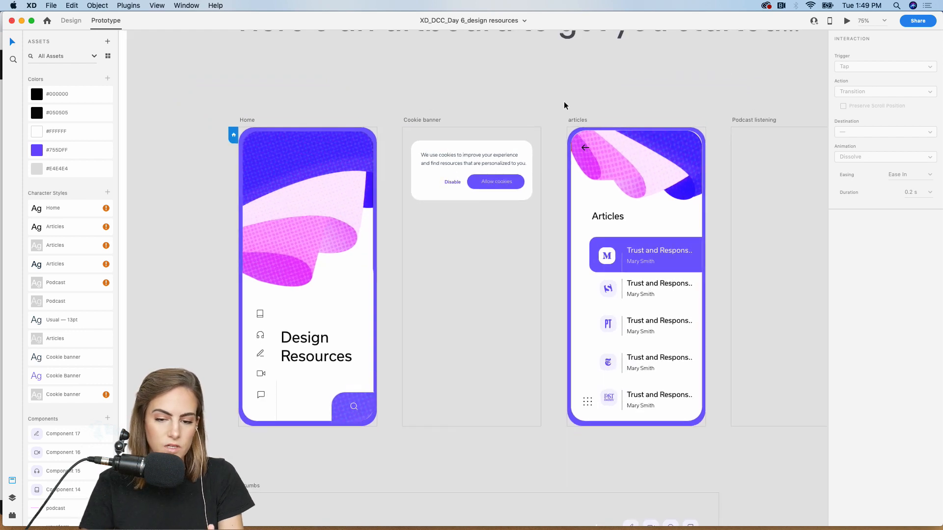
pyautogui.hscroll(5, 564, 103)
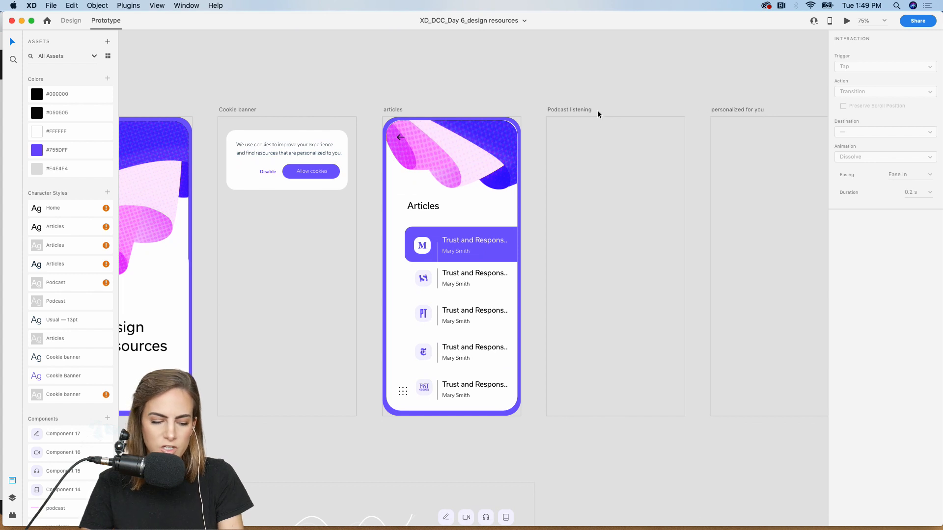
pyautogui.hscroll(-4, 597, 113)
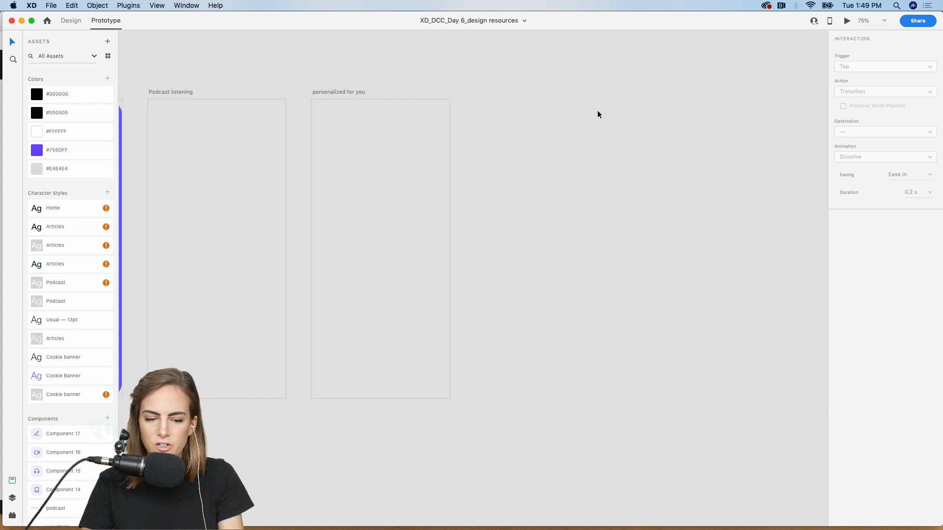
pyautogui.hscroll(-2, 597, 110)
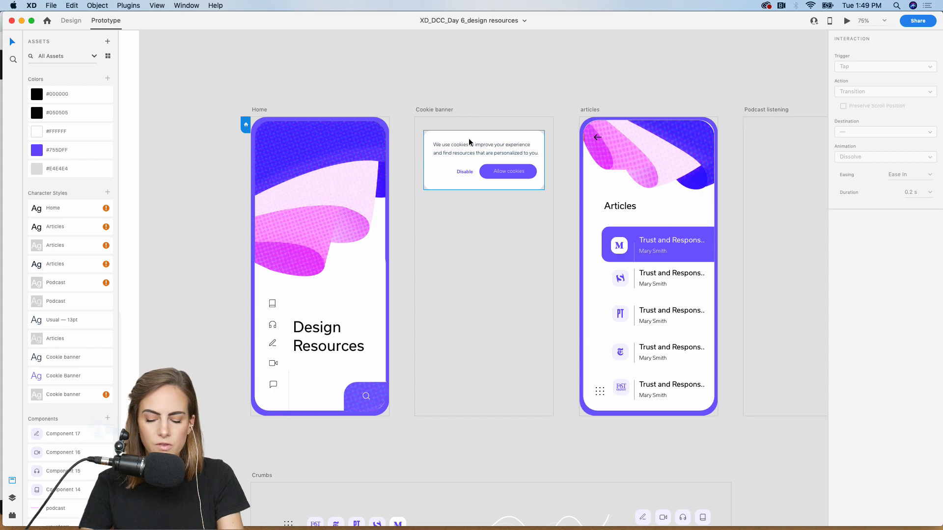
pyautogui.scroll(5, 468, 138)
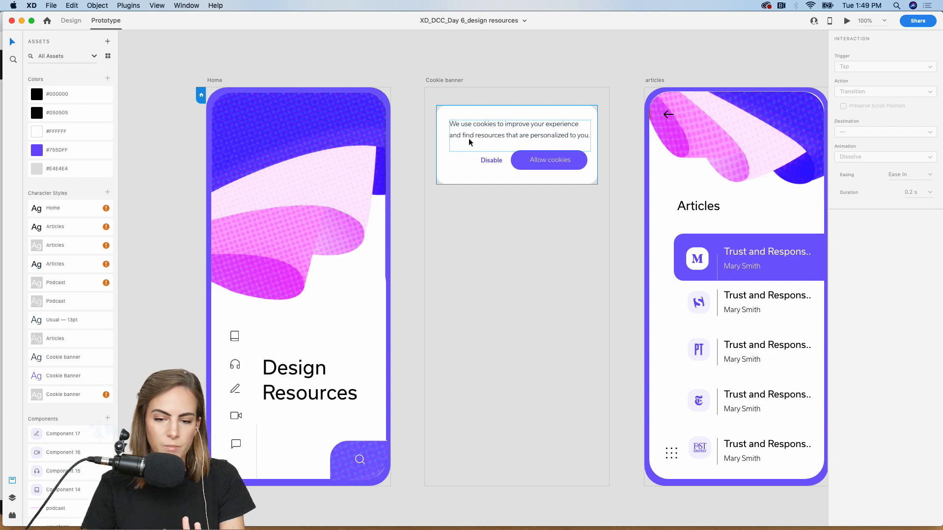
# - Zoom to 200% on the Cookie banner and select the banner group in Design mode
pyautogui.press('super+2')
pyautogui.scroll(5, 469, 139)
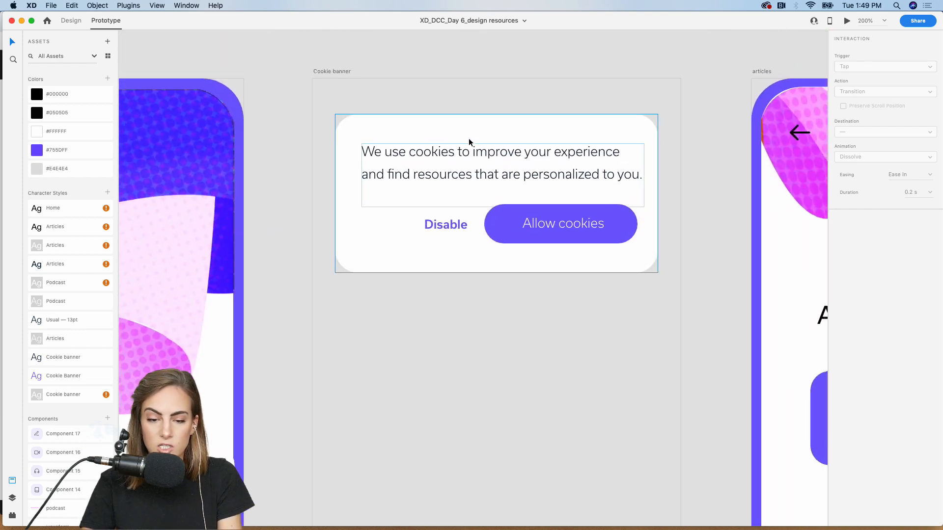
pyautogui.click(449, 153)
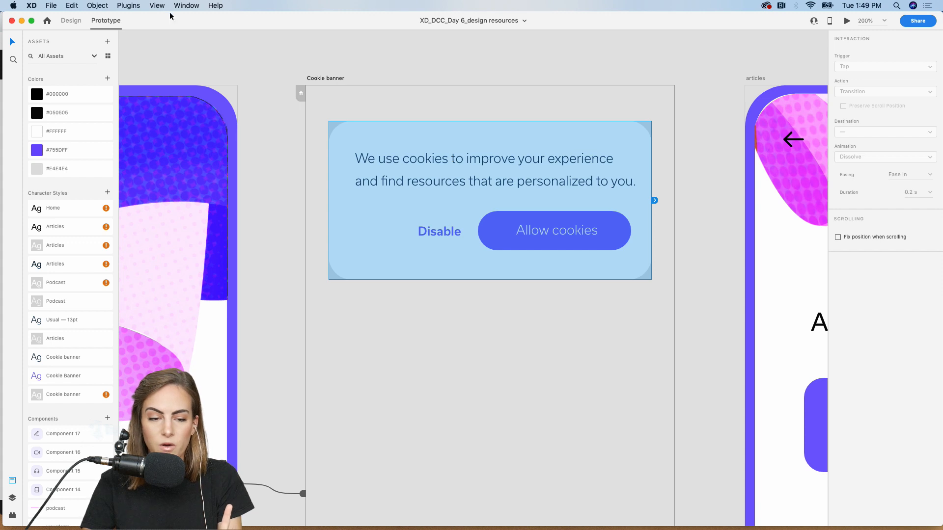
pyautogui.click(71, 20)
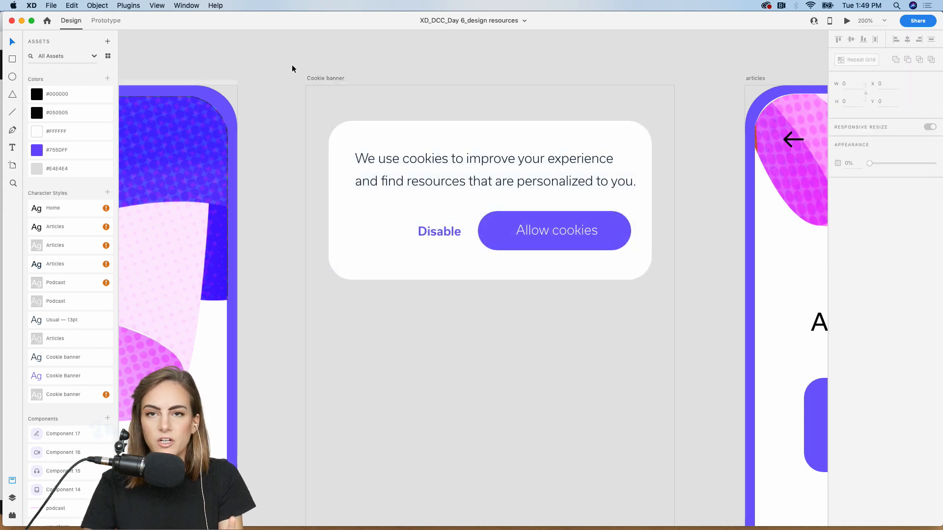
pyautogui.click(473, 175)
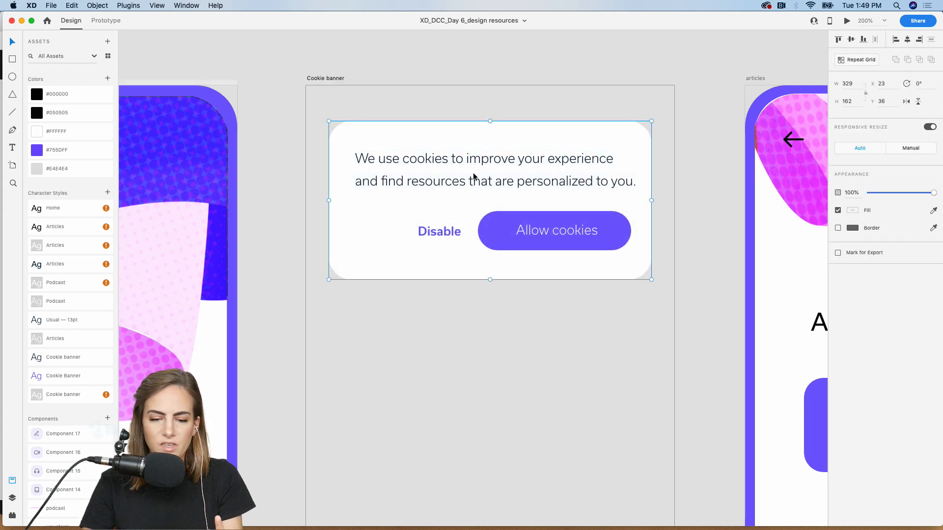
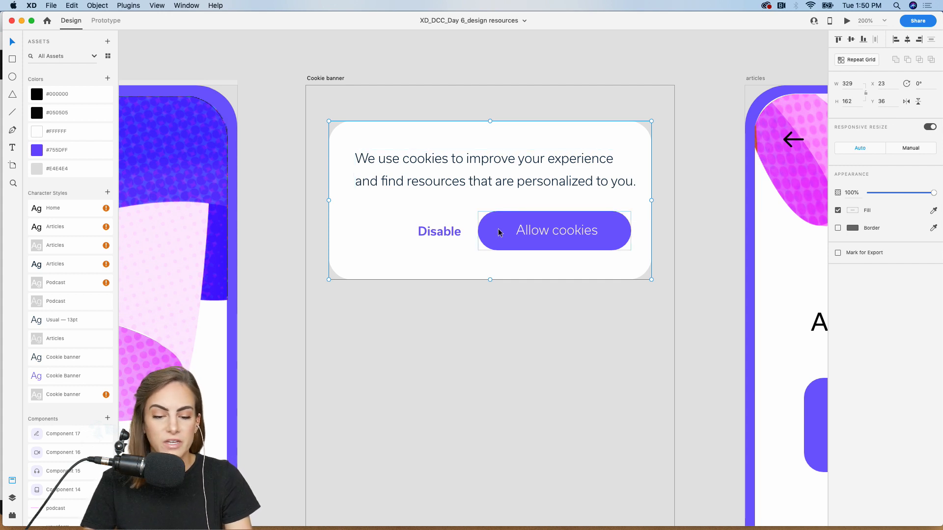
# - Deselect the cookie banner and zoom out across the canvas to the numbered app artboards
pyautogui.click(680, 65)
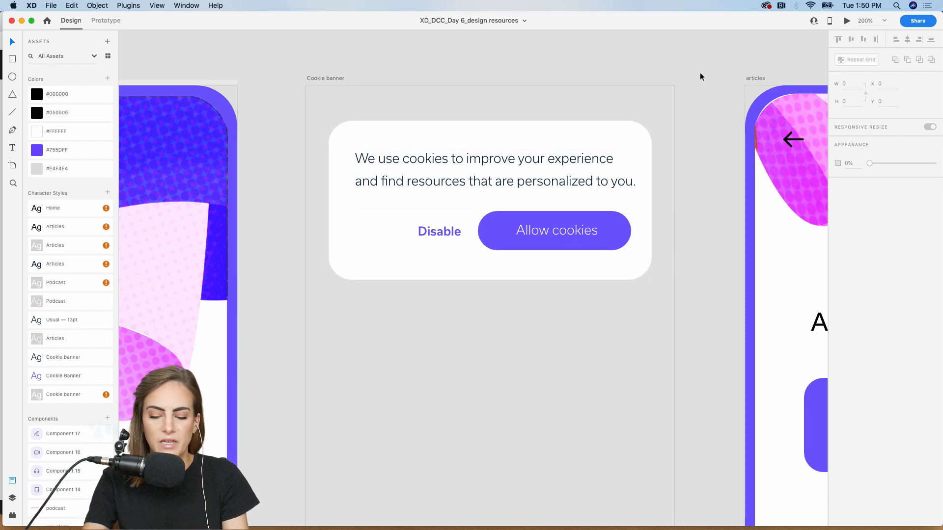
pyautogui.press('super+minus')
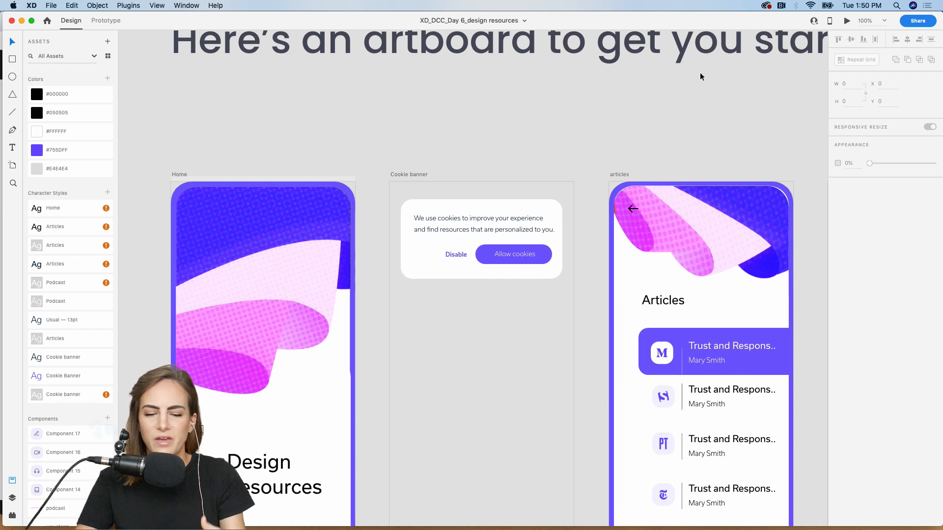
pyautogui.scroll(-2, 700, 76)
pyautogui.hscroll(-2, 700, 76)
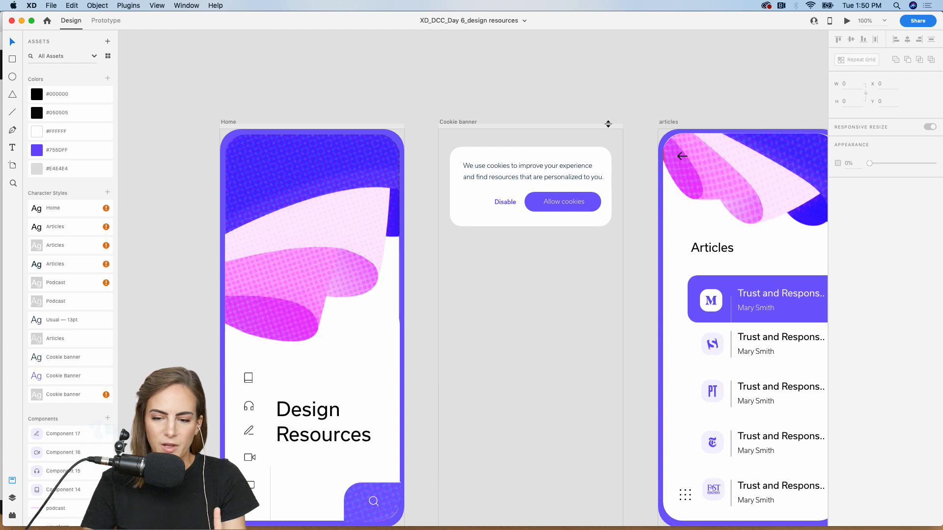
pyautogui.scroll(-1, 608, 123)
pyautogui.hscroll(2, 608, 123)
pyautogui.press('super+minus')
pyautogui.press('super+minus')
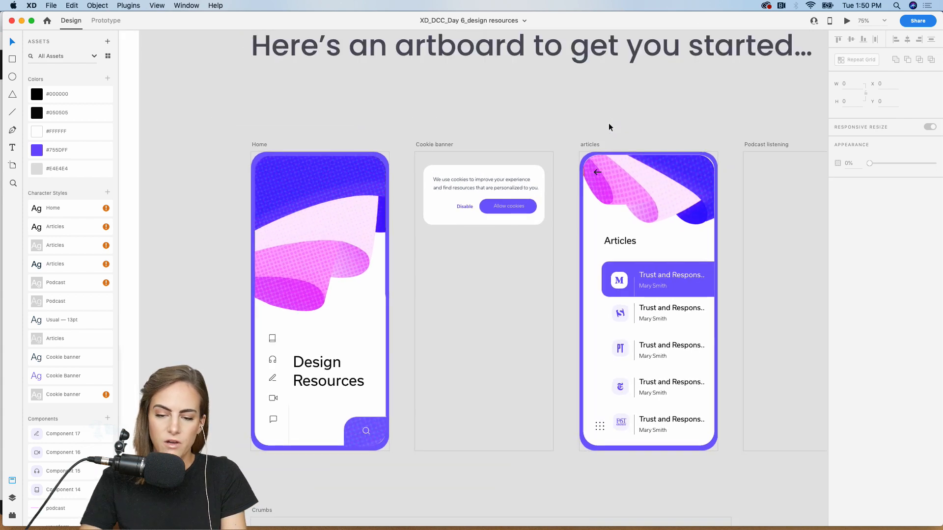
pyautogui.scroll(-3, 608, 123)
pyautogui.hscroll(11, 608, 122)
pyautogui.hscroll(20, 608, 123)
pyautogui.scroll(2, 609, 123)
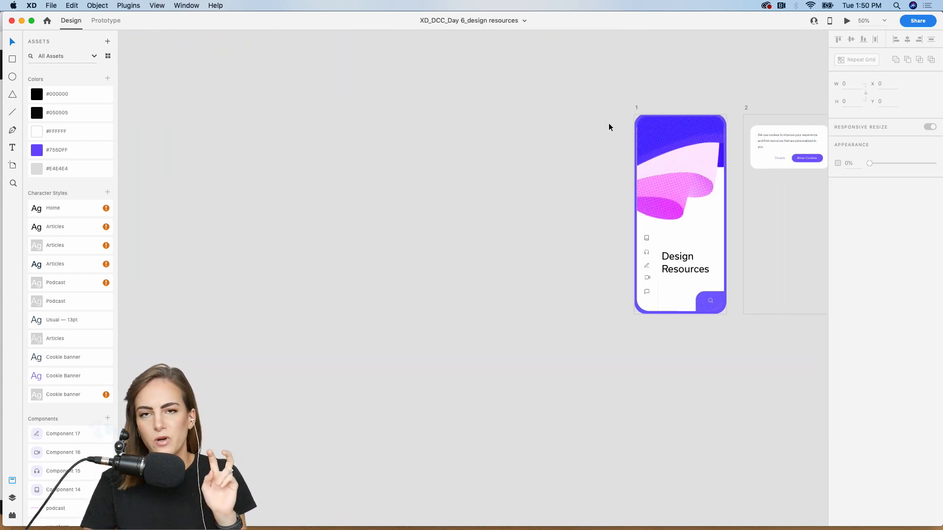
pyautogui.press('super+plus')
pyautogui.scroll(2, 609, 123)
pyautogui.hscroll(15, 609, 123)
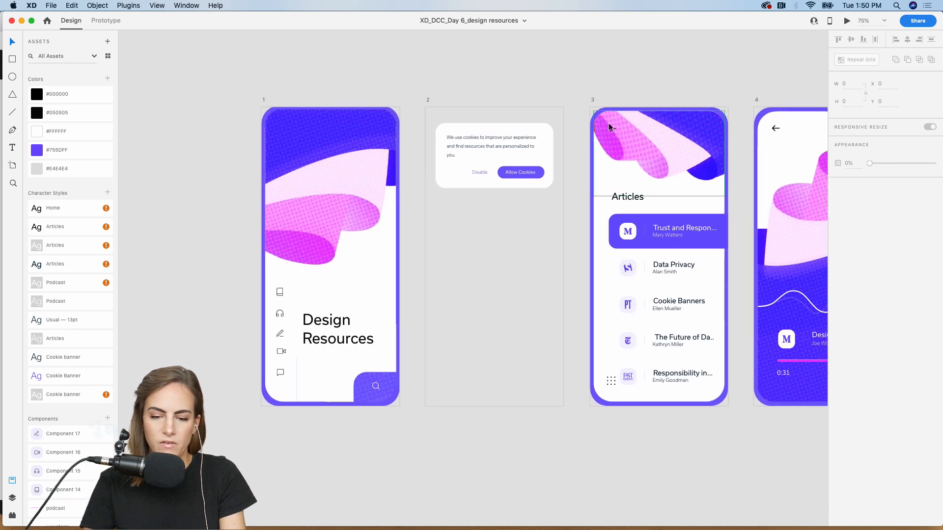
pyautogui.hscroll(1, 609, 127)
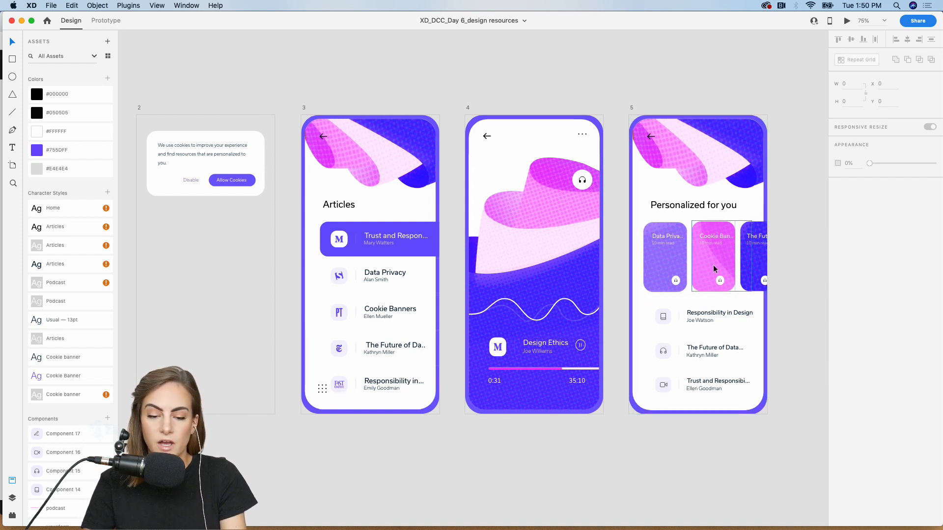
pyautogui.hscroll(-5, 713, 265)
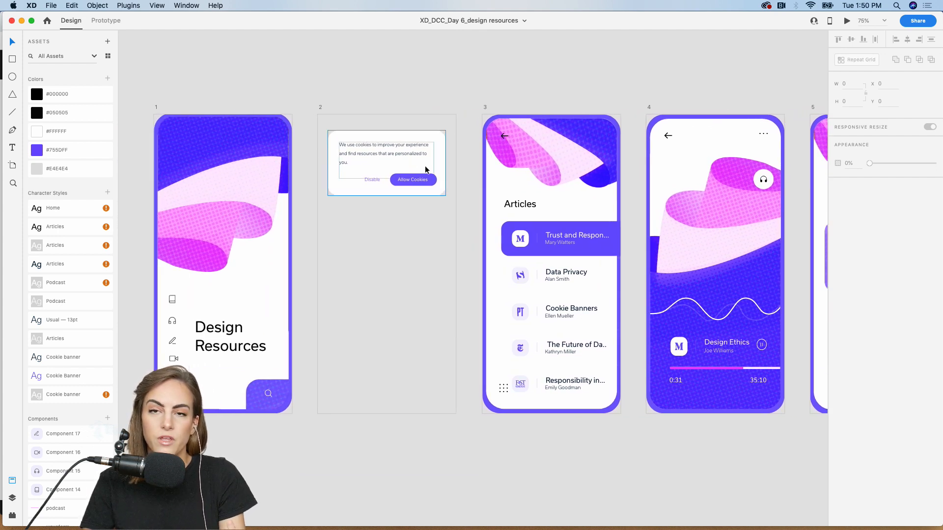
pyautogui.hscroll(5, 386, 164)
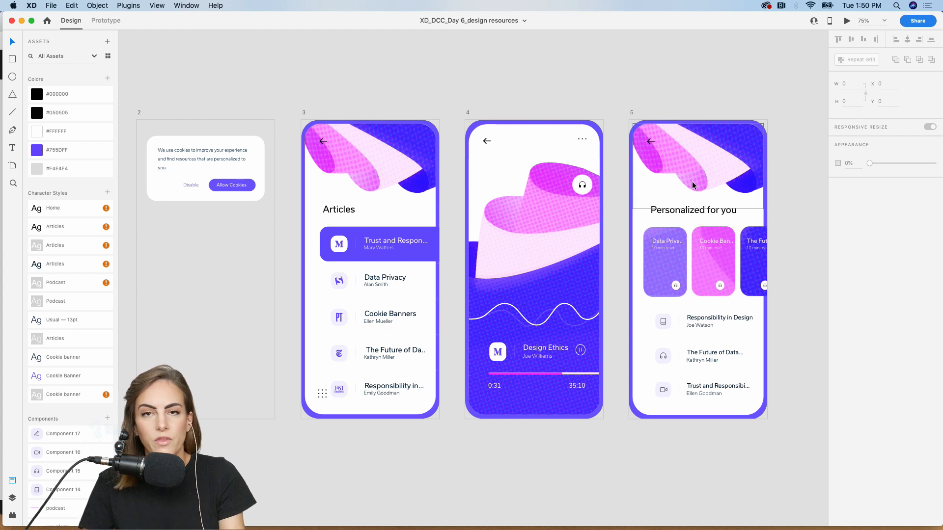
pyautogui.hscroll(-10, 692, 185)
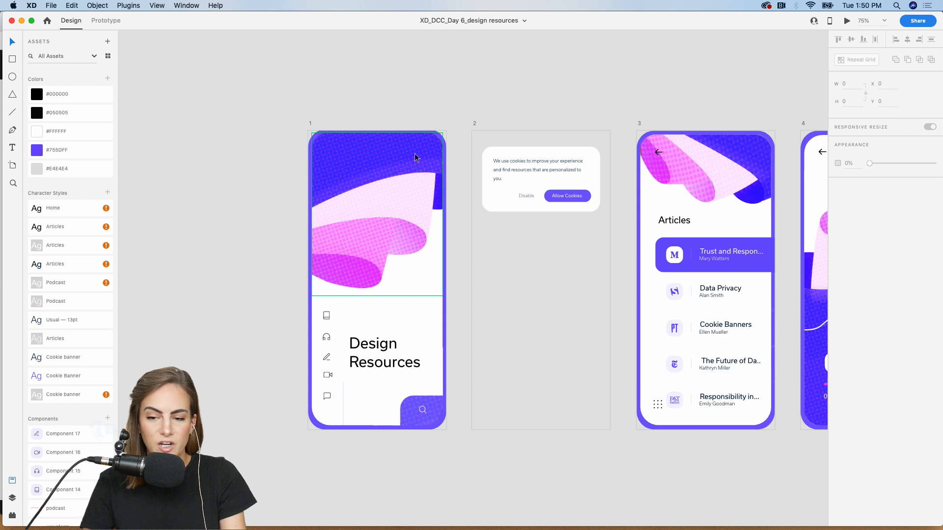
# - Start a desktop preview from home artboard 1, then reposition and enlarge the Preview window
pyautogui.click(311, 125)
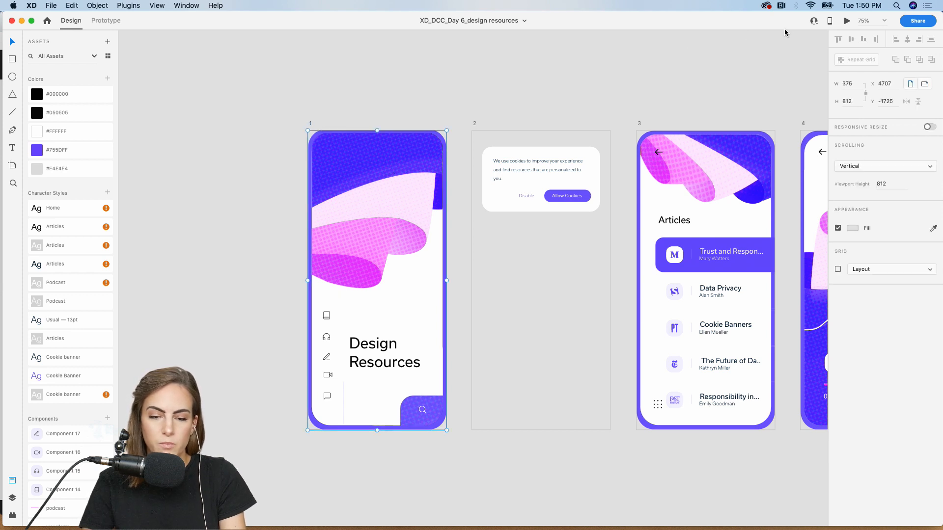
pyautogui.click(847, 21)
pyautogui.moveTo(450, 72); pyautogui.dragTo(421, 25)
pyautogui.moveTo(546, 427); pyautogui.dragTo(633, 476)
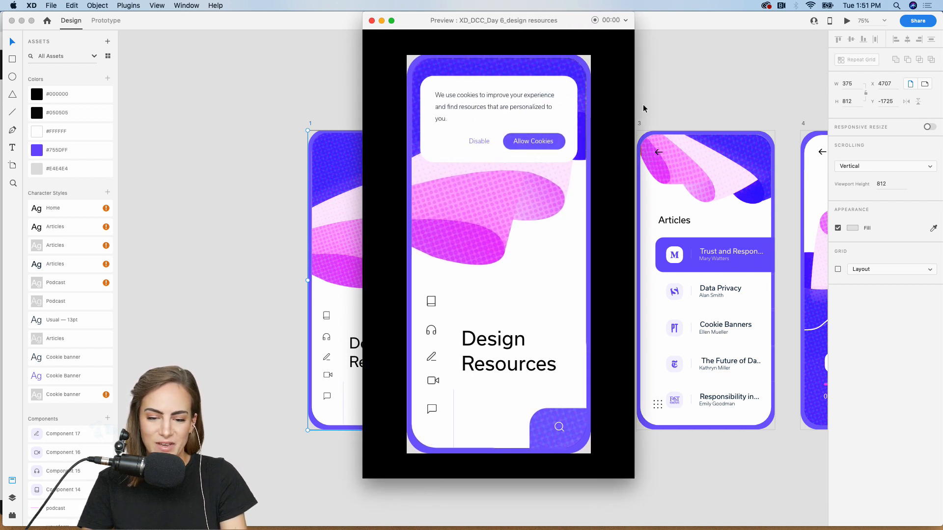
# - Allow cookies, then test the home links to Articles and the Design Ethics podcast player and back
pyautogui.click(547, 146)
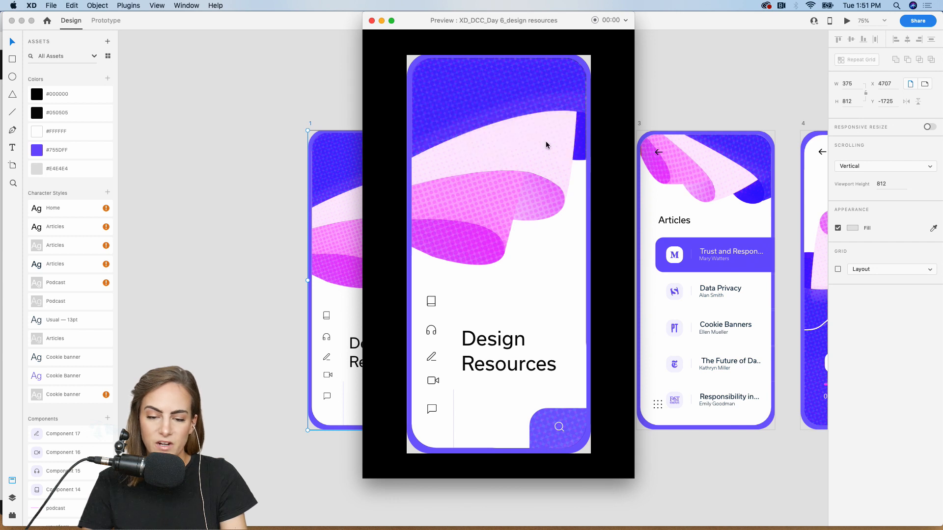
pyautogui.click(431, 304)
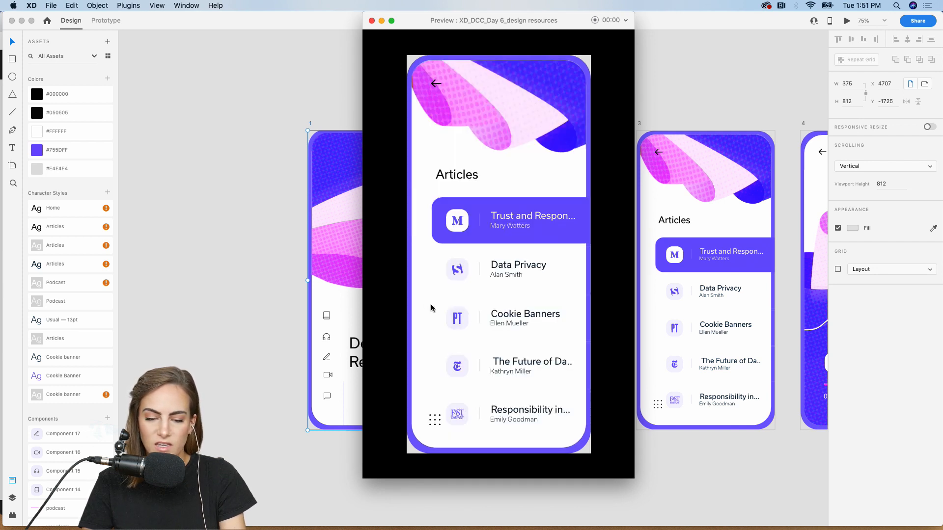
pyautogui.click(435, 85)
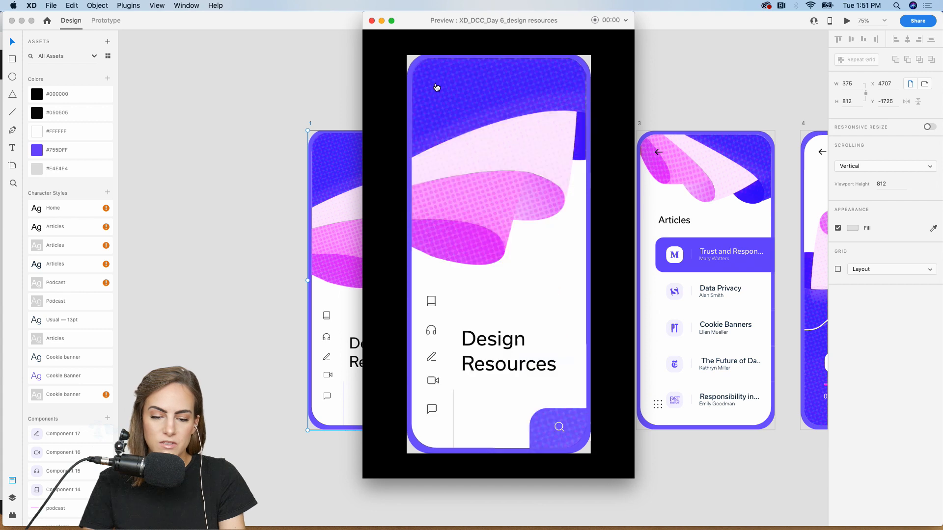
pyautogui.click(434, 331)
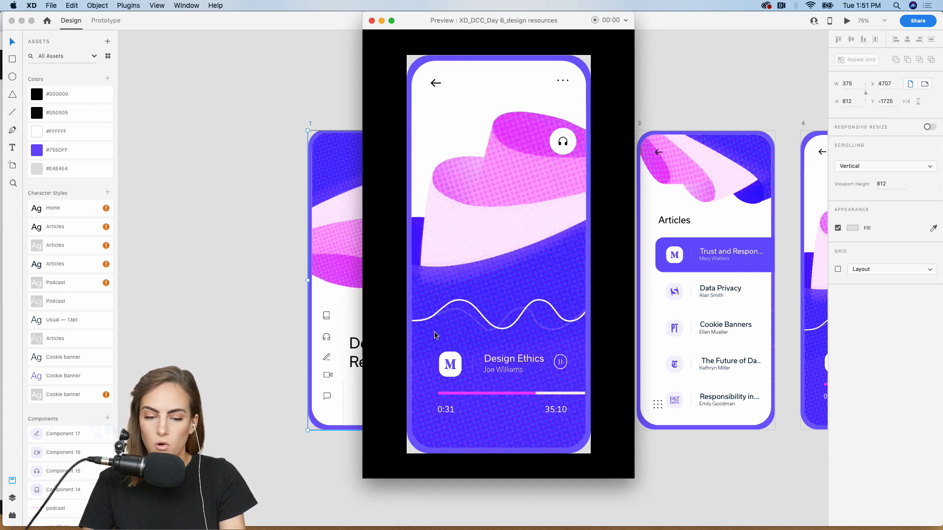
pyautogui.click(439, 81)
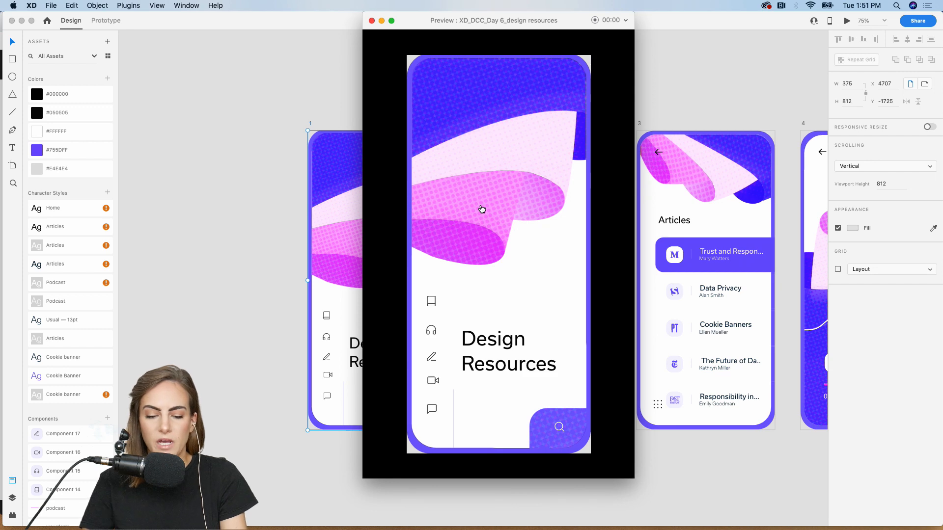
# - Test the Personalized for you screen link and its back arrow, then close the preview
pyautogui.click(563, 431)
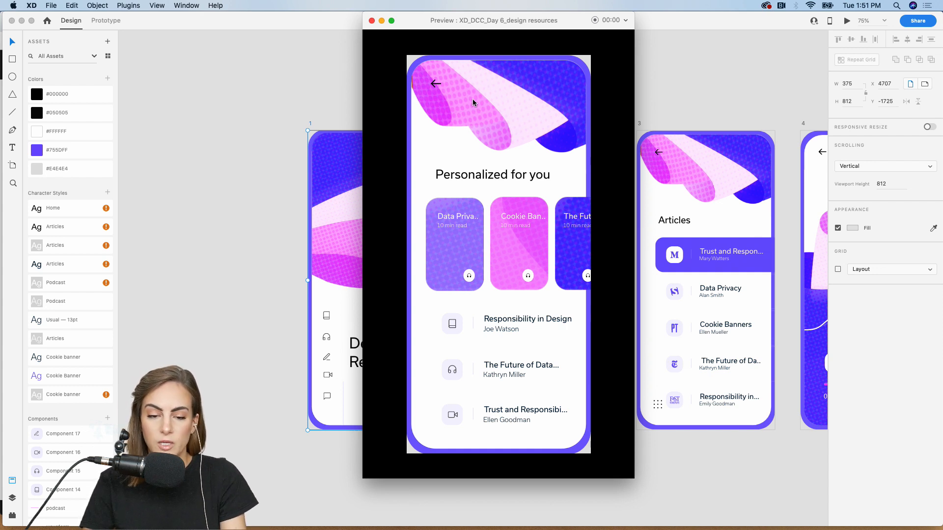
pyautogui.click(436, 84)
pyautogui.click(372, 21)
pyautogui.click(361, 48)
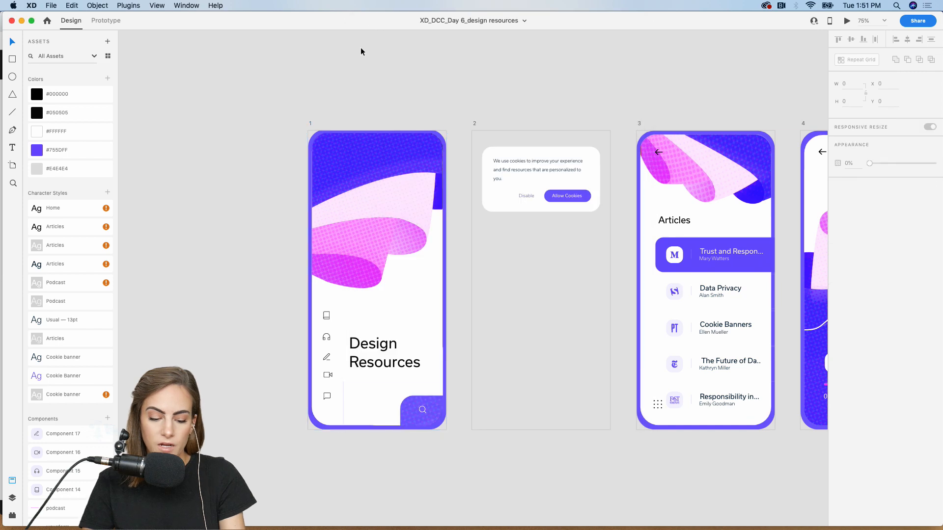
pyautogui.press('super+minus')
pyautogui.press('super+minus')
pyautogui.hscroll(-10, 361, 48)
pyautogui.hscroll(-5, 360, 52)
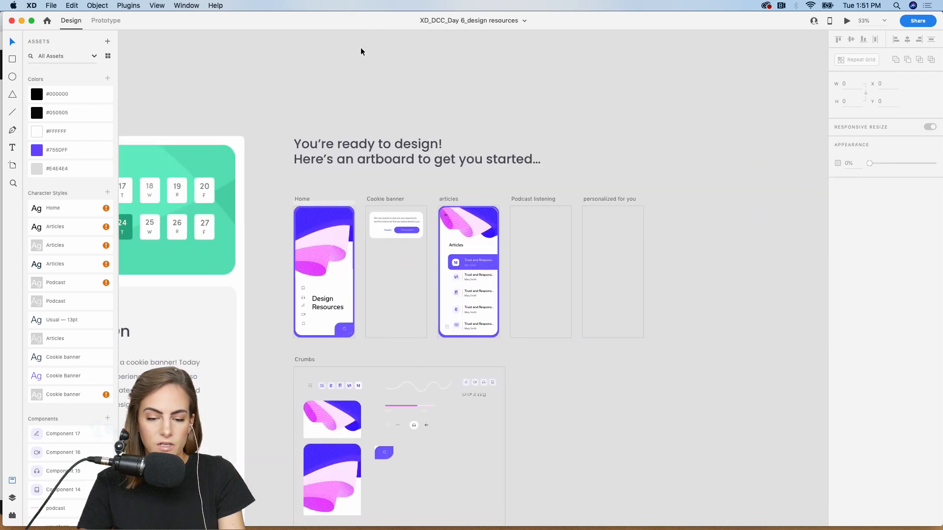
pyautogui.scroll(-1, 361, 52)
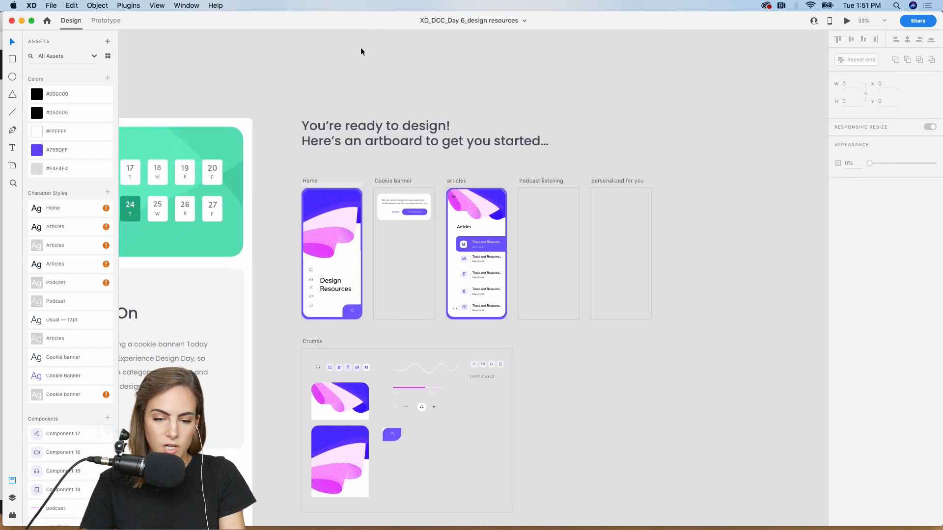
pyautogui.click(51, 5)
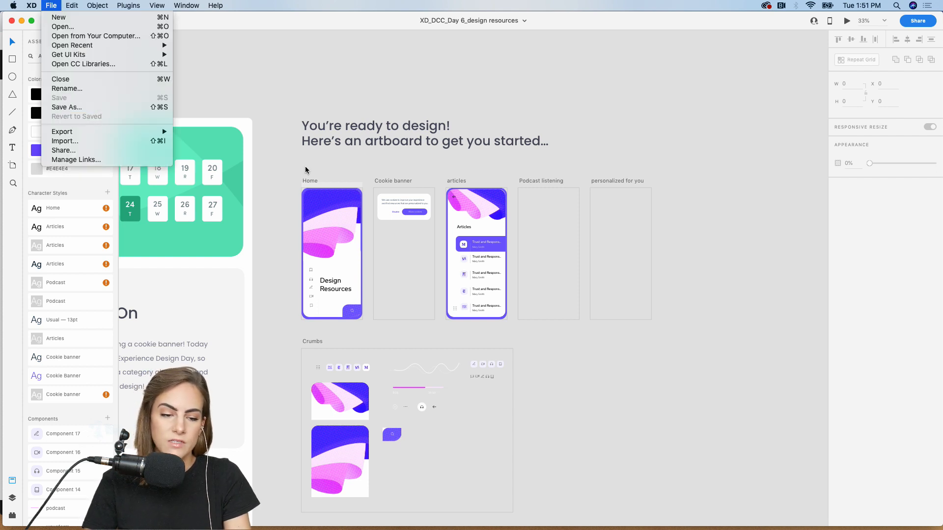
pyautogui.moveTo(165, 134)
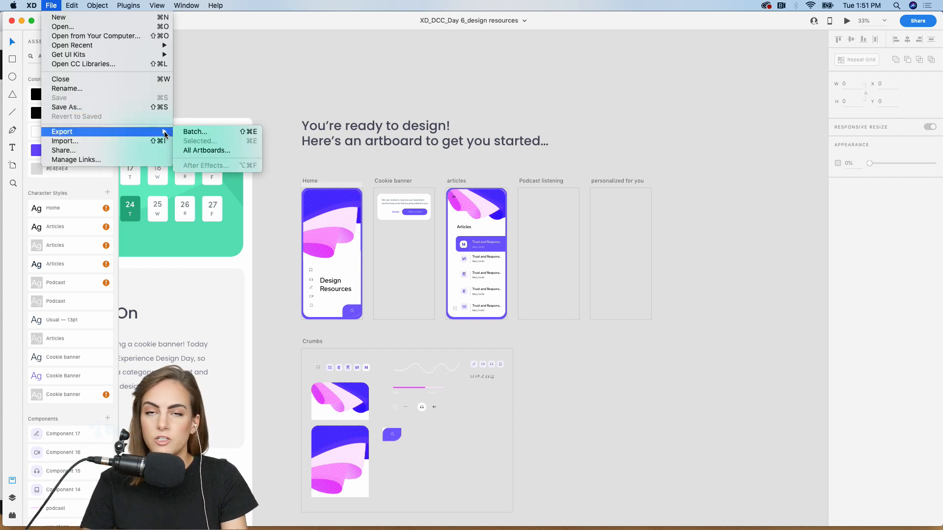
pyautogui.click(330, 90)
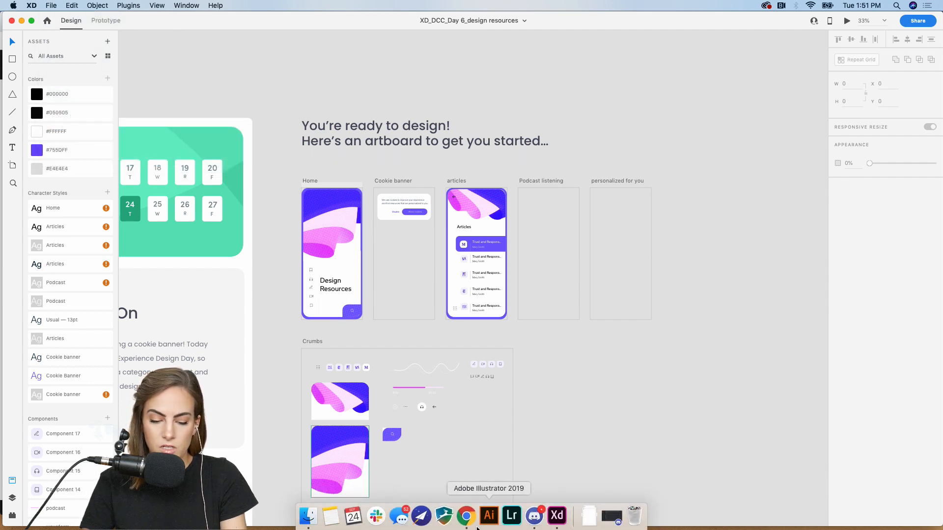
# - From the Behance profile, start editing the XD Daily Creative Challenge project
pyautogui.click(466, 518)
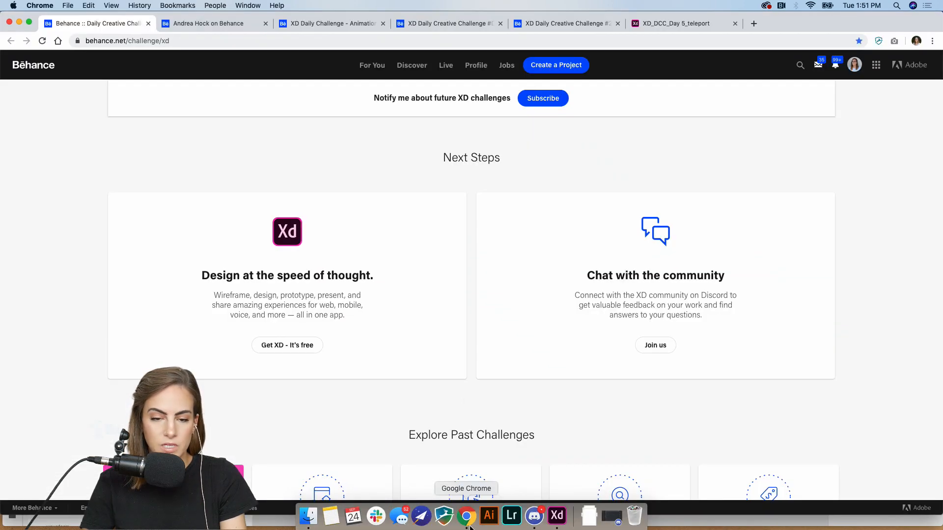
pyautogui.click(230, 24)
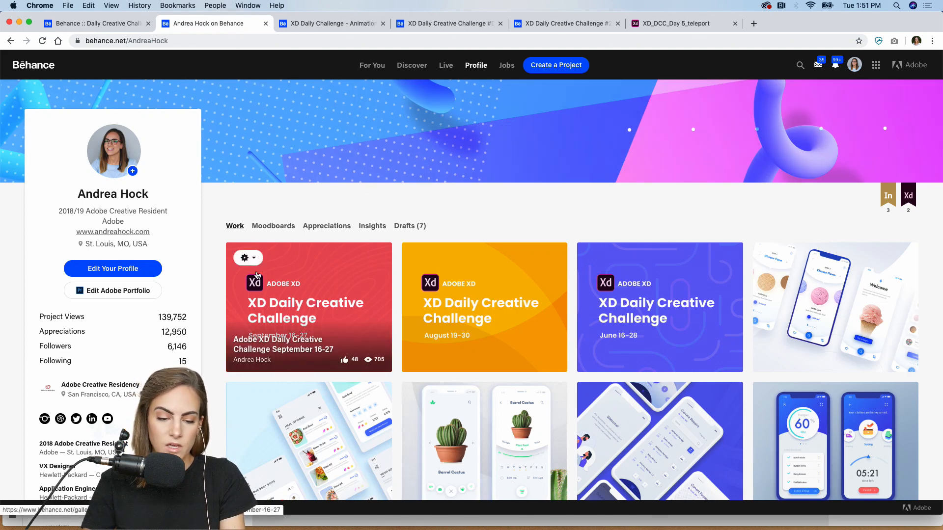
pyautogui.click(246, 258)
pyautogui.click(248, 281)
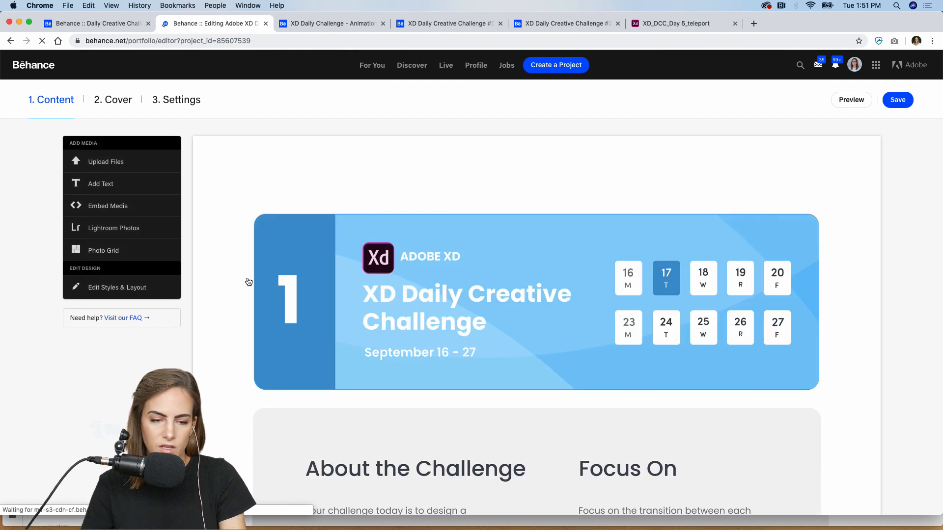
# - Scroll down to the Design Resources video and open the project settings
pyautogui.scroll(-1, 249, 282)
pyautogui.scroll(-1, 248, 282)
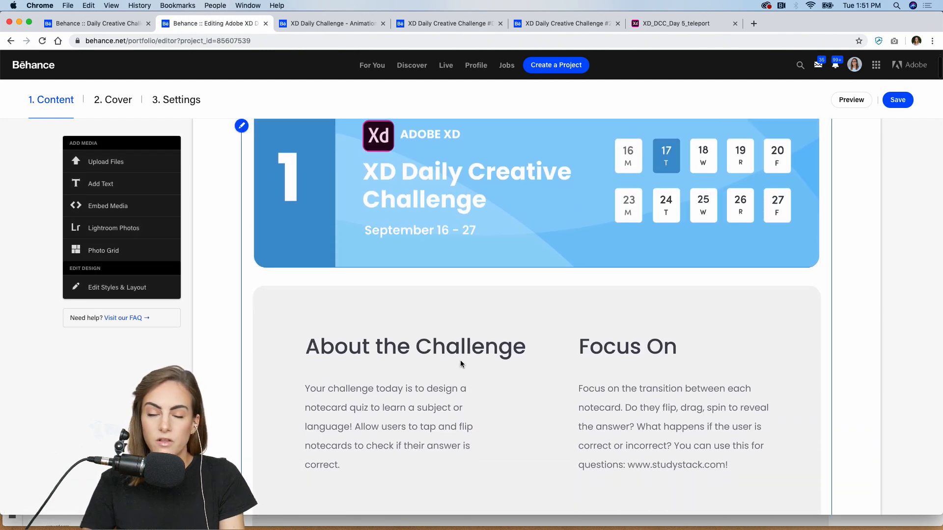
pyautogui.scroll(-20, 604, 364)
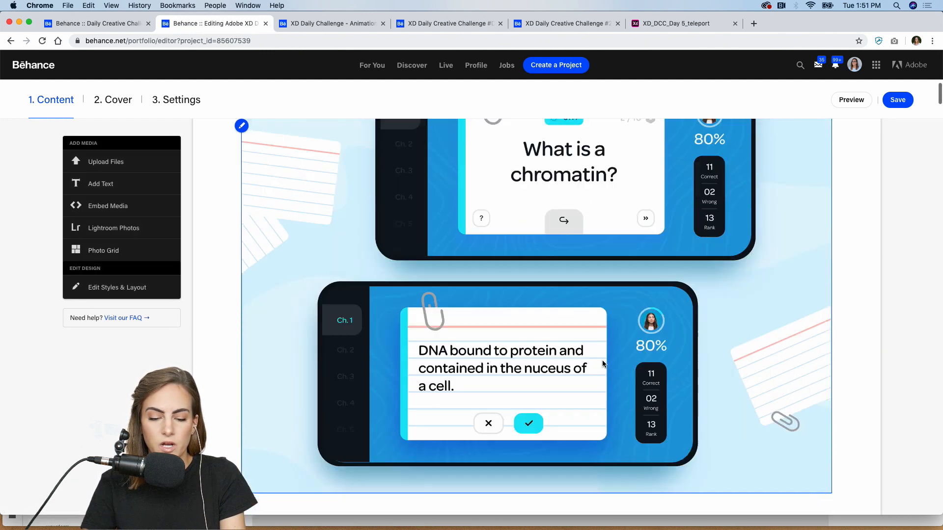
pyautogui.scroll(-20, 604, 364)
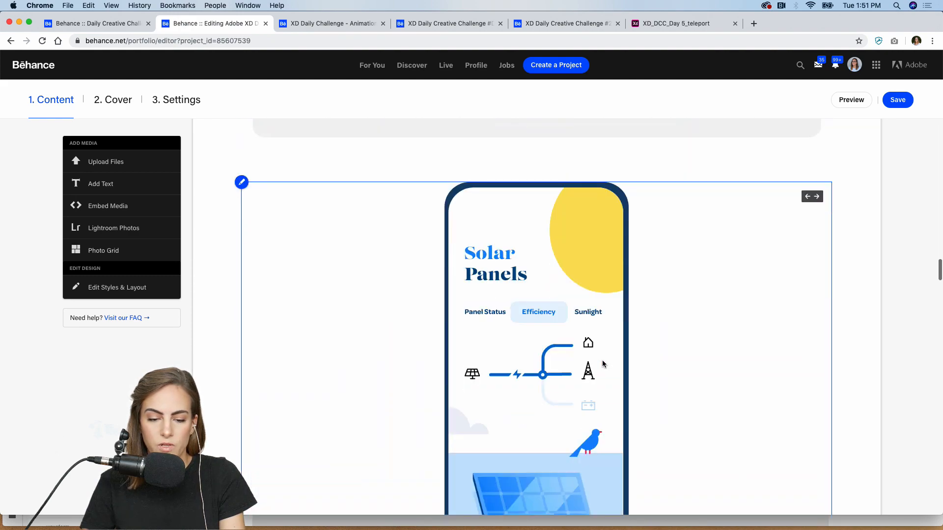
pyautogui.scroll(-20, 603, 364)
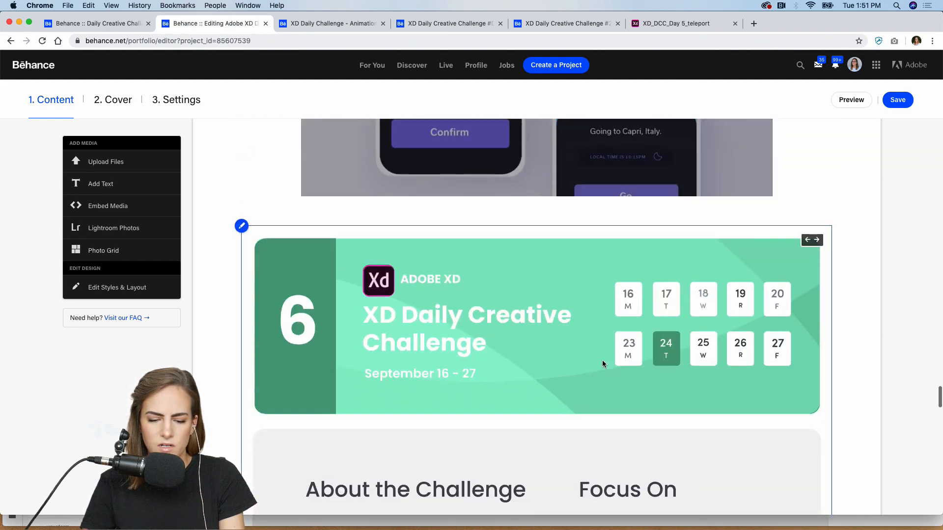
pyautogui.scroll(-8, 603, 364)
pyautogui.scroll(2, 487, 362)
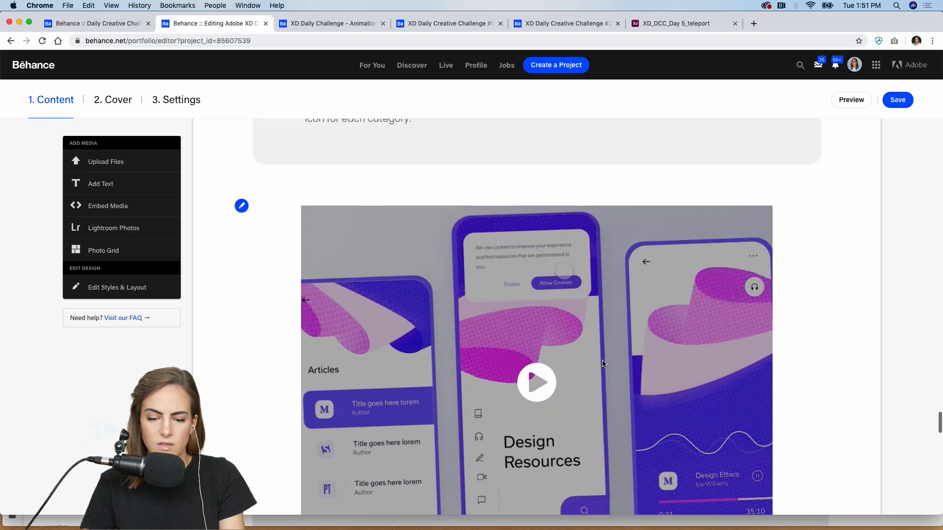
pyautogui.scroll(-1, 488, 363)
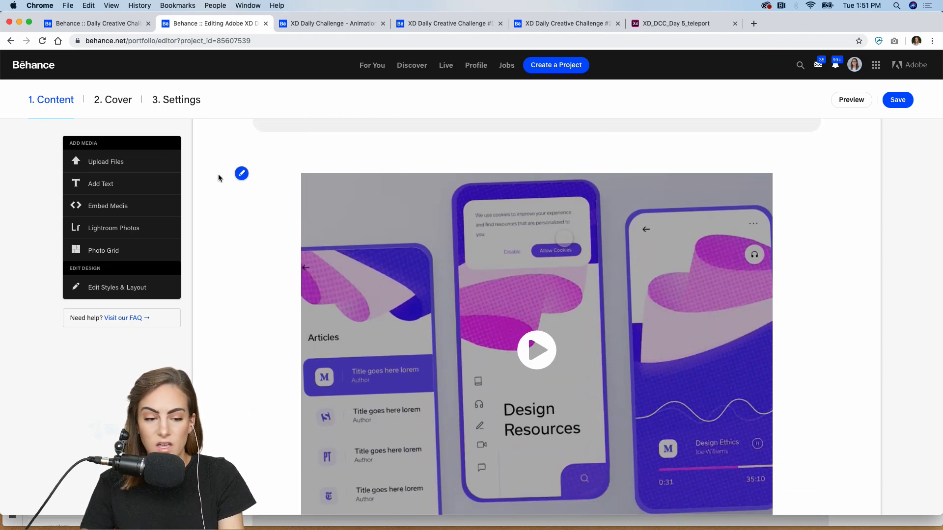
pyautogui.click(184, 101)
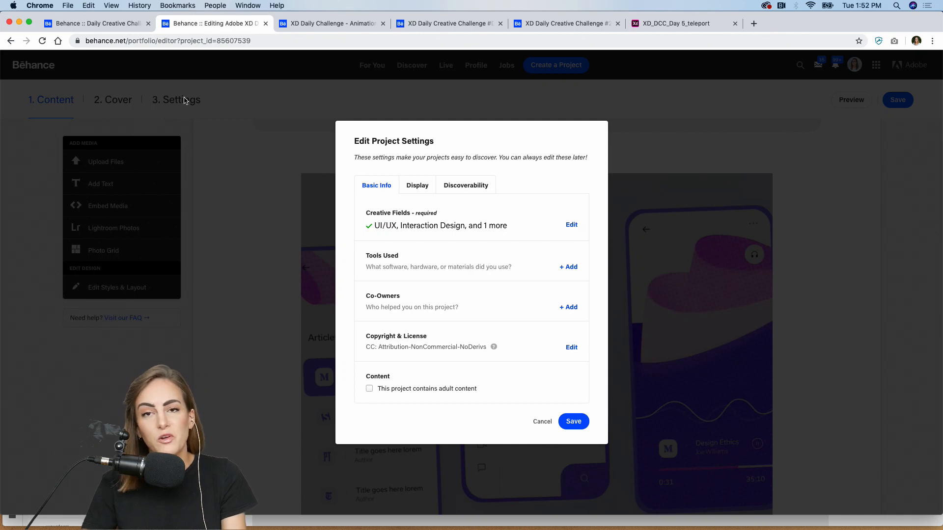
# - Review the Discoverability keywords and Basic Info, then save the project settings
pyautogui.click(471, 187)
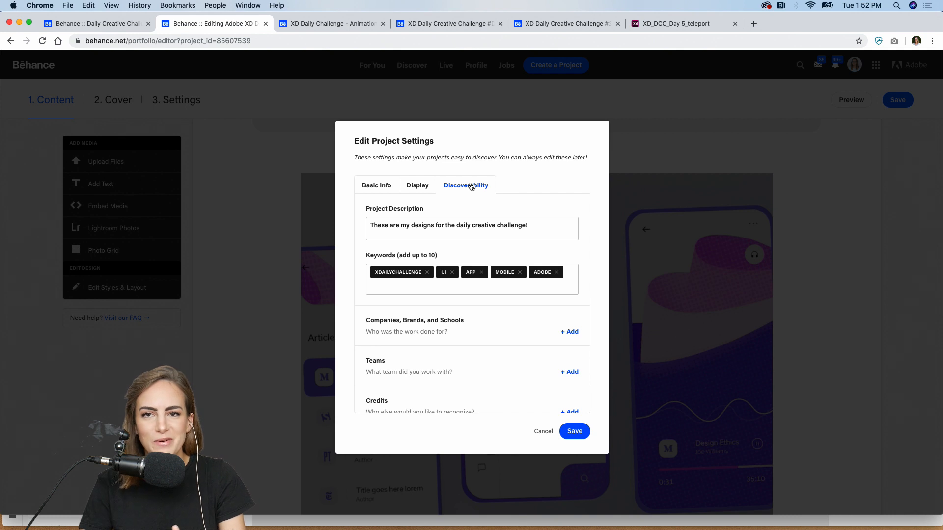
pyautogui.click(375, 279)
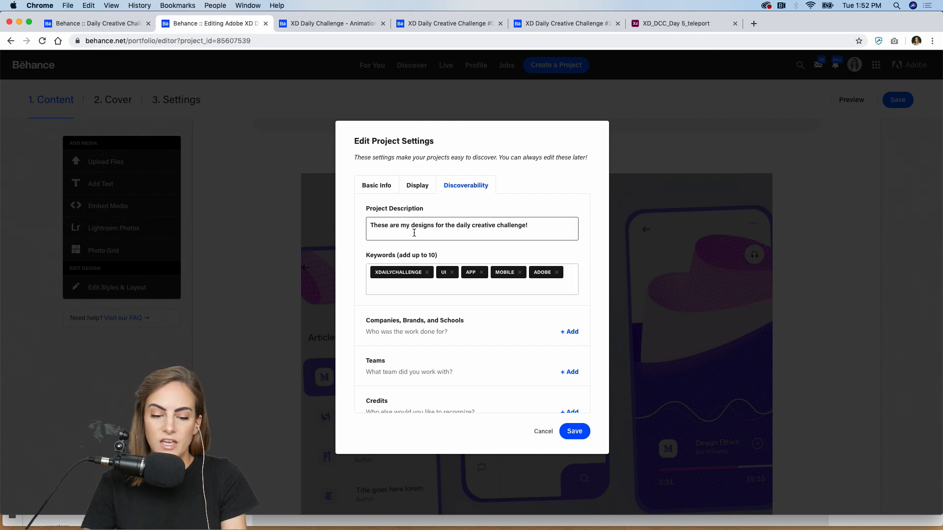
pyautogui.click(386, 192)
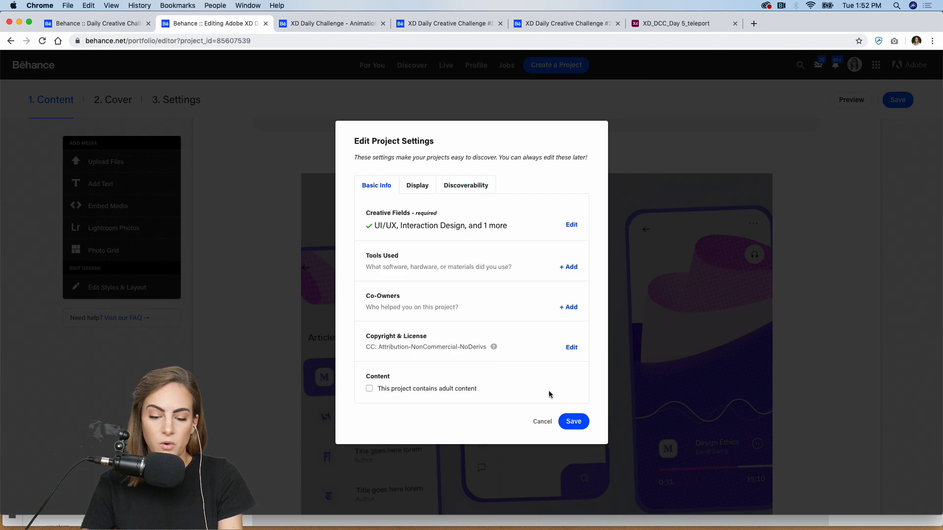
pyautogui.click(582, 429)
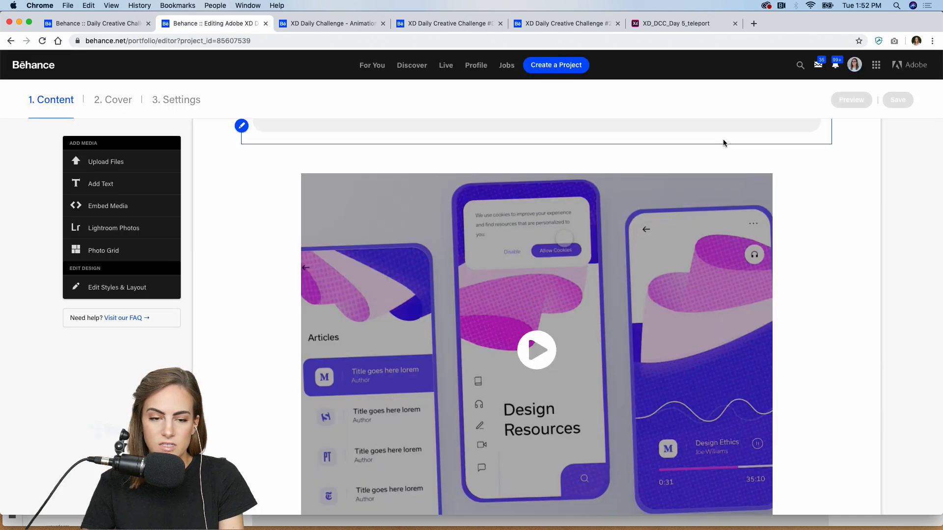
# - Open the XD Daily Challenge - Animation project and scroll through the Time Travel page
pyautogui.click(340, 22)
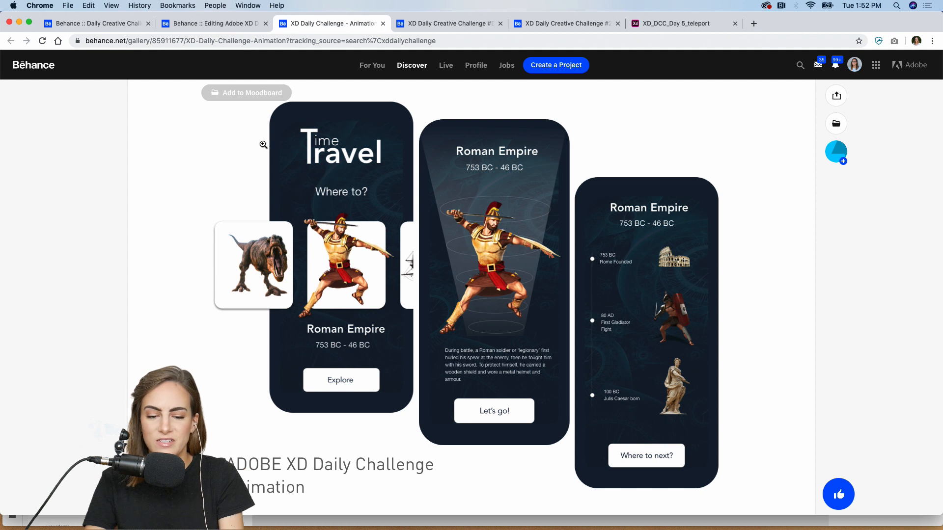
pyautogui.scroll(3, 264, 145)
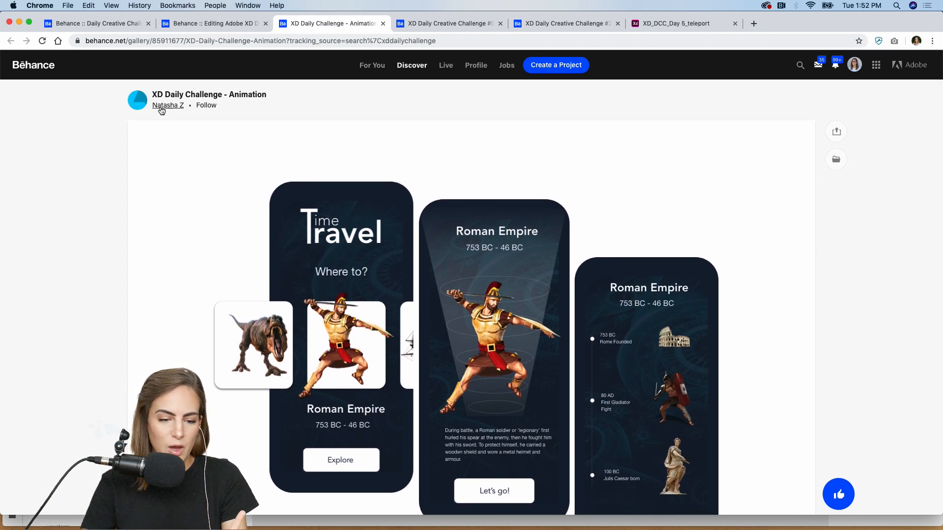
pyautogui.moveTo(162, 110)
pyautogui.scroll(-3, 612, 267)
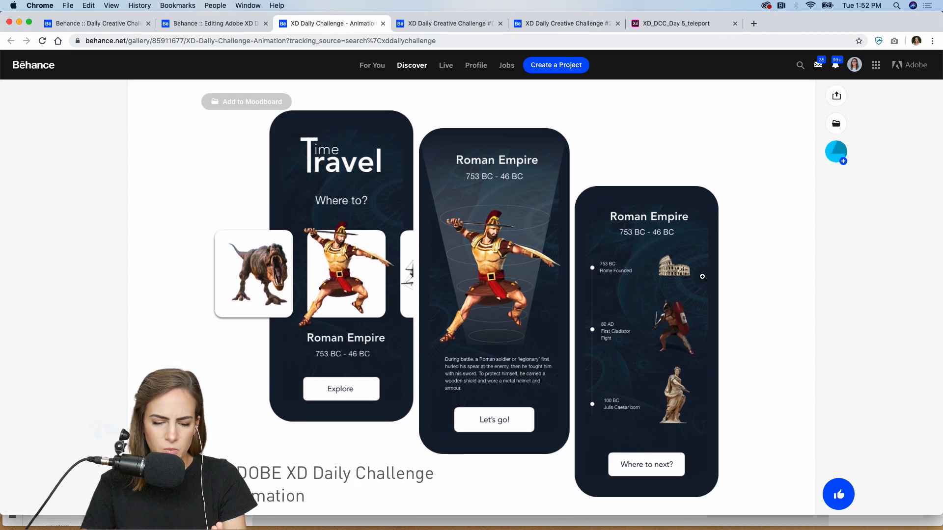
pyautogui.scroll(3, 702, 277)
pyautogui.scroll(-10, 702, 276)
pyautogui.scroll(5, 702, 276)
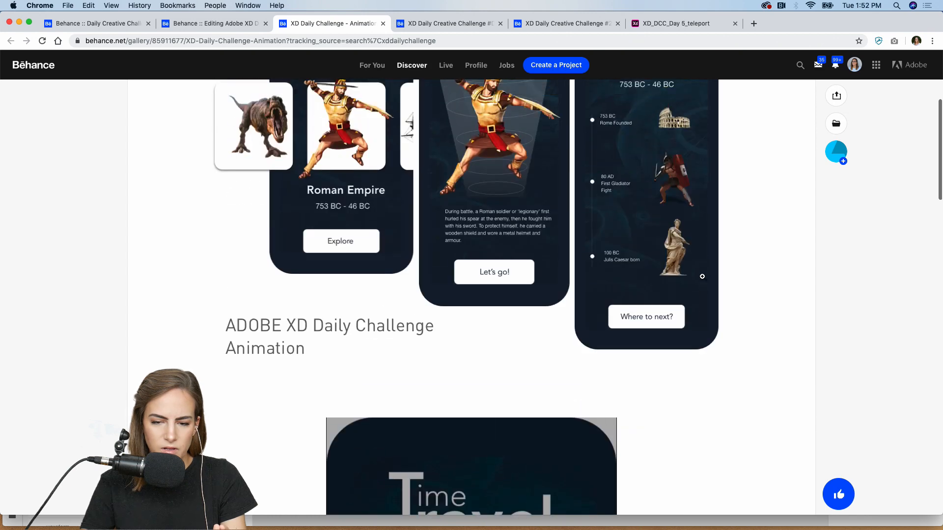
pyautogui.scroll(8, 703, 276)
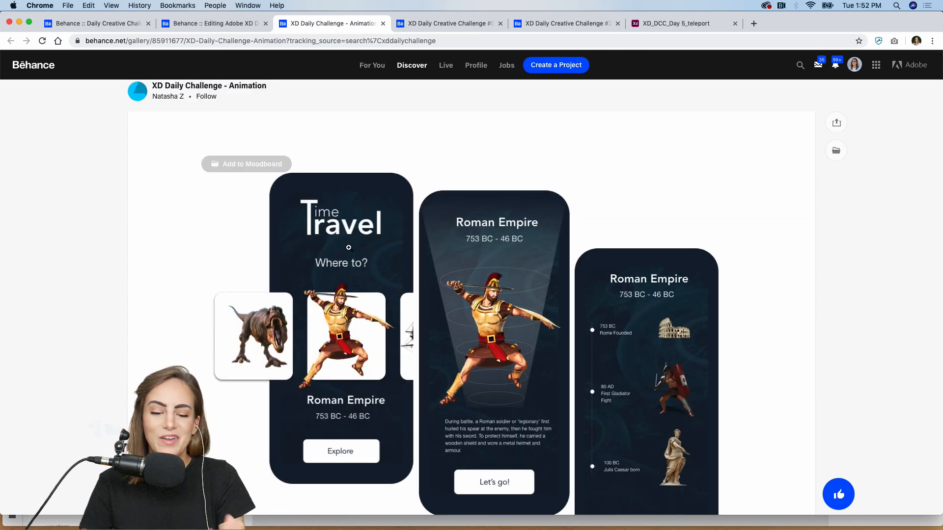
pyautogui.scroll(-12, 349, 248)
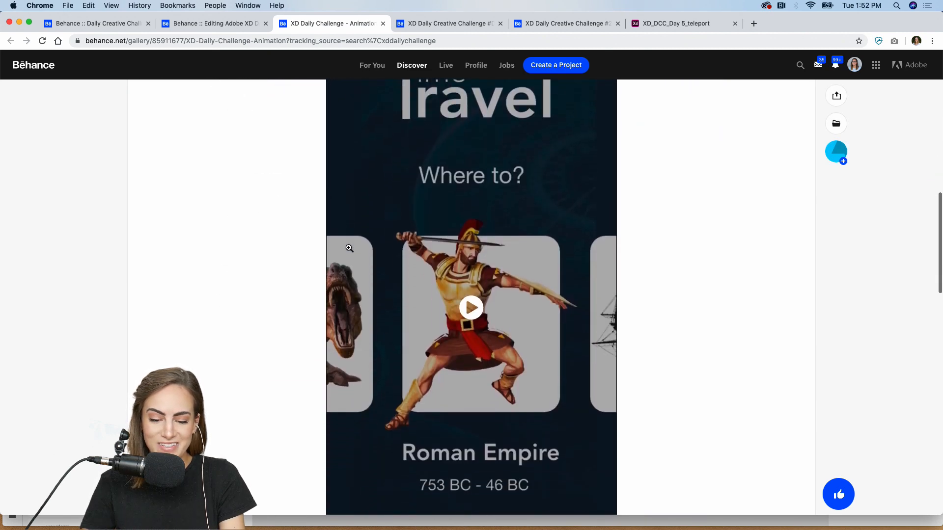
pyautogui.scroll(-1, 349, 248)
# - Play the Time Travel video in full screen, exit, and move to the Day 5 project
pyautogui.click(467, 285)
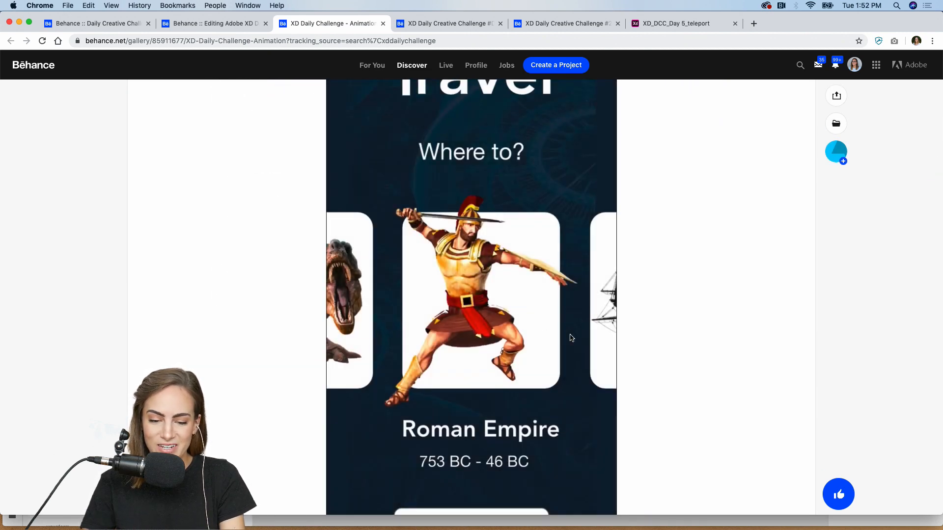
pyautogui.scroll(-2, 572, 338)
pyautogui.click(604, 452)
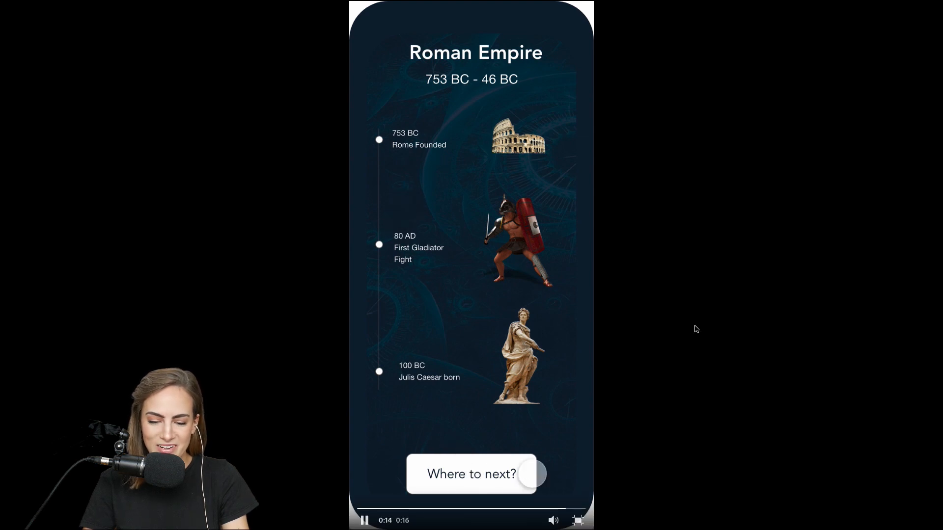
pyautogui.click(579, 520)
pyautogui.scroll(10, 476, 240)
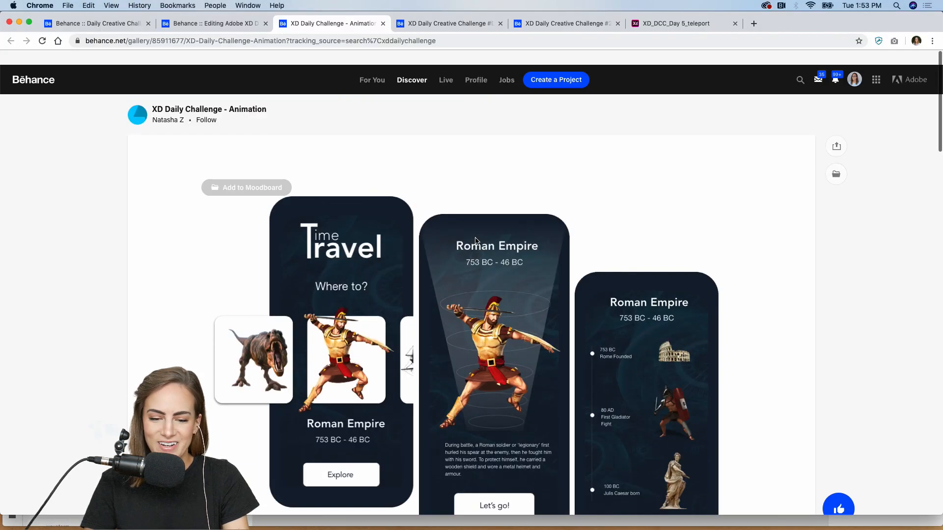
pyautogui.scroll(-1, 476, 241)
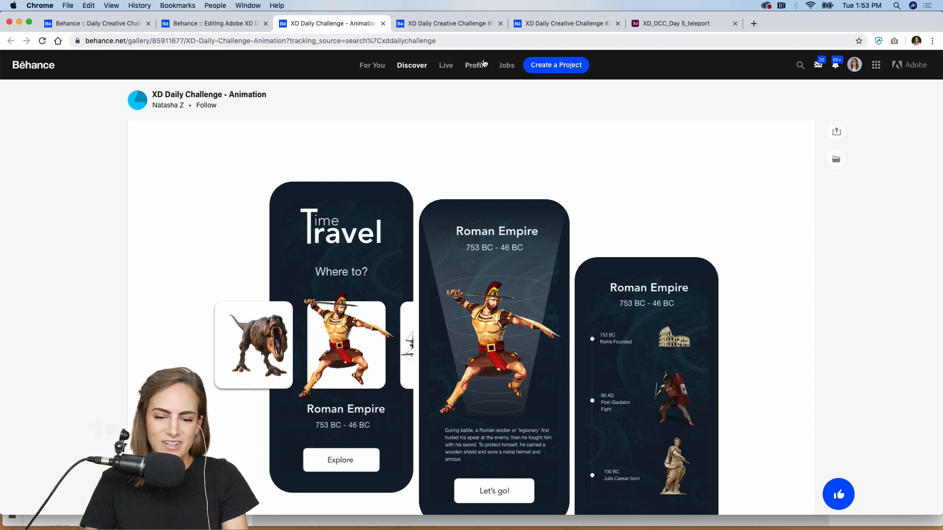
pyautogui.click(447, 23)
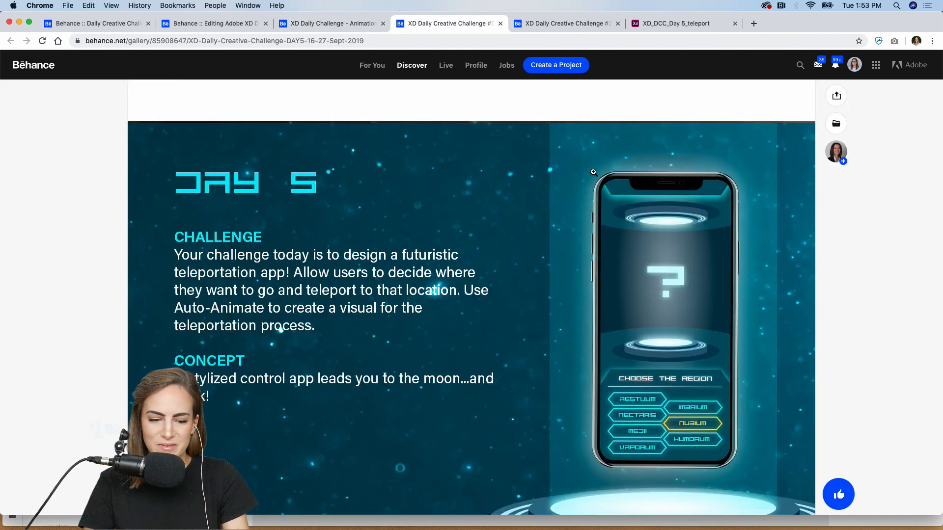
# - Scroll through the Day 5 teleport app artwork and animations, then switch to the Garden App project
pyautogui.scroll(5, 593, 172)
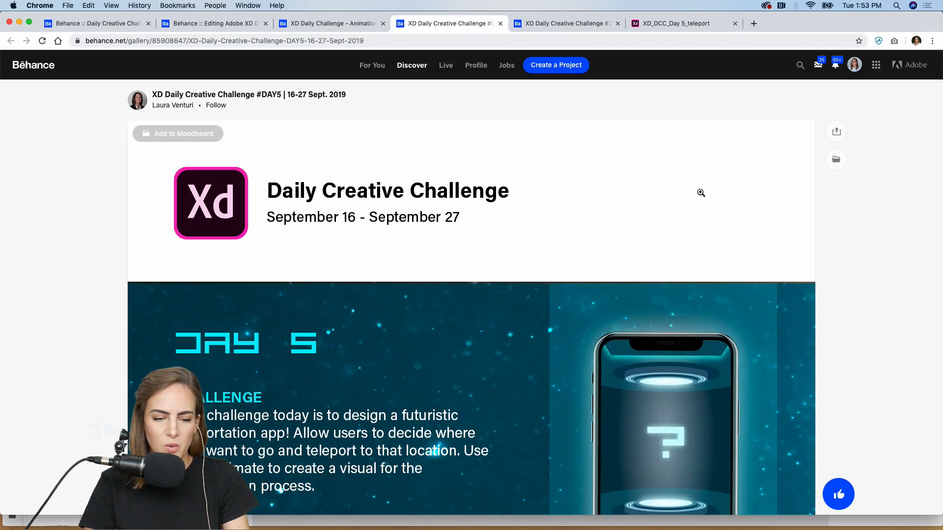
pyautogui.scroll(-10, 701, 193)
pyautogui.scroll(-20, 700, 192)
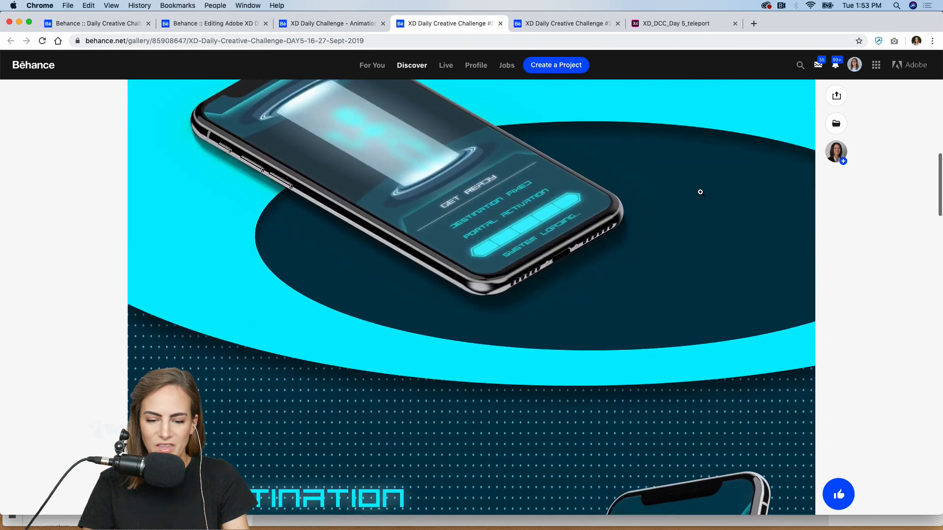
pyautogui.scroll(-4, 700, 192)
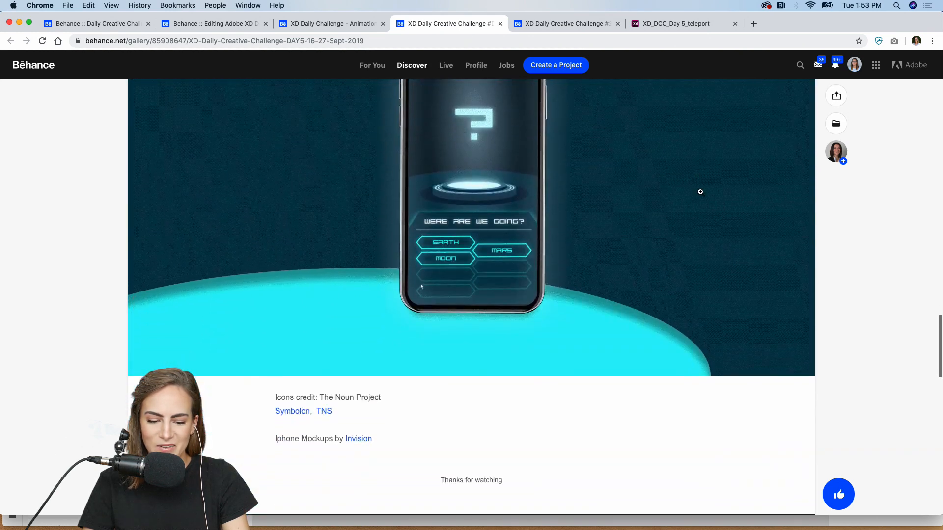
pyautogui.scroll(4, 701, 192)
pyautogui.scroll(1, 566, 273)
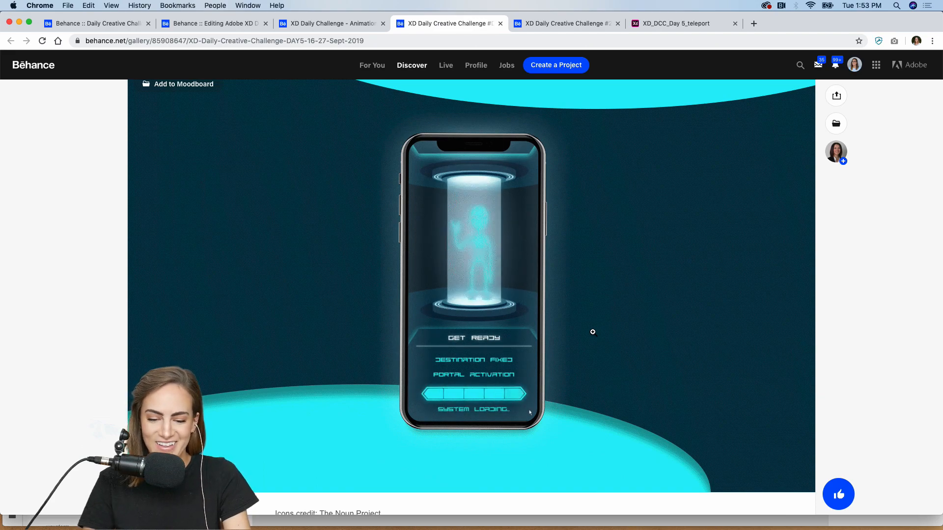
pyautogui.scroll(15, 594, 265)
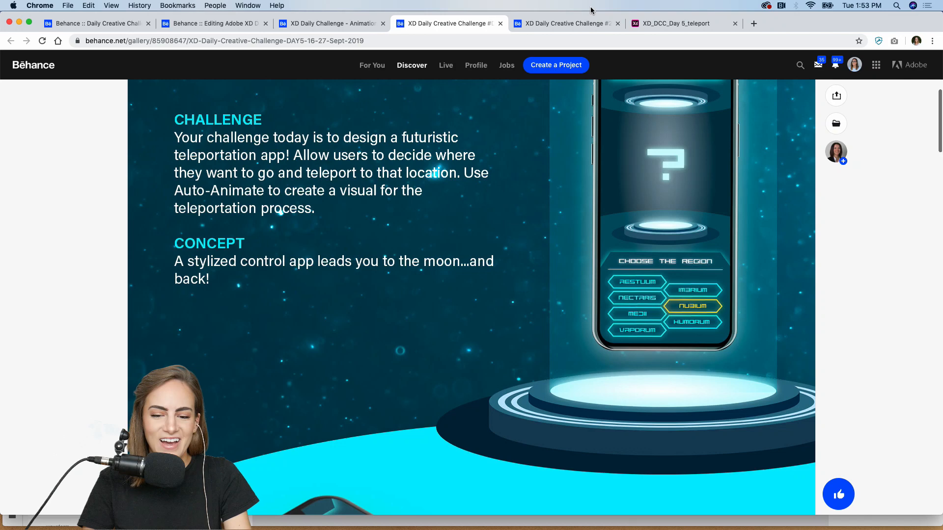
pyautogui.click(570, 22)
# - Watch the Garden App video full screen from 0:00, then pause and exit full screen
pyautogui.scroll(5, 581, 184)
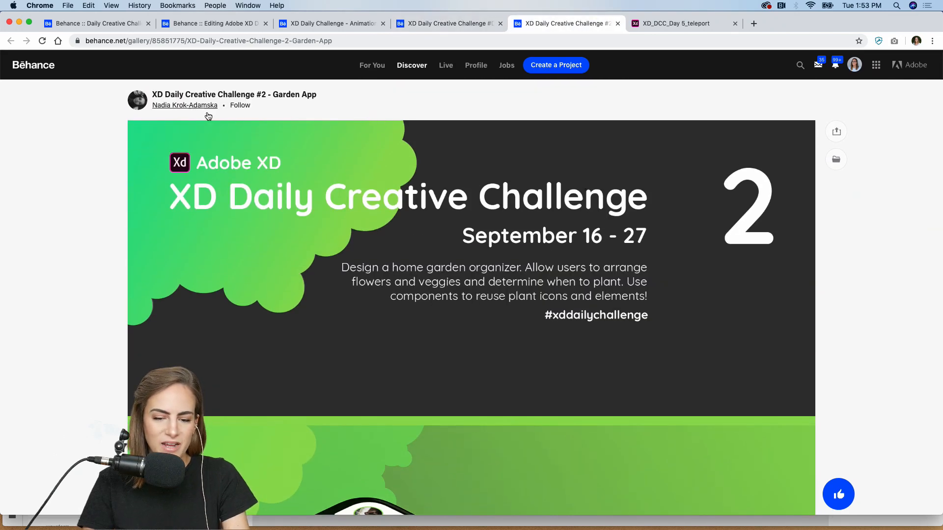
pyautogui.scroll(-3, 725, 202)
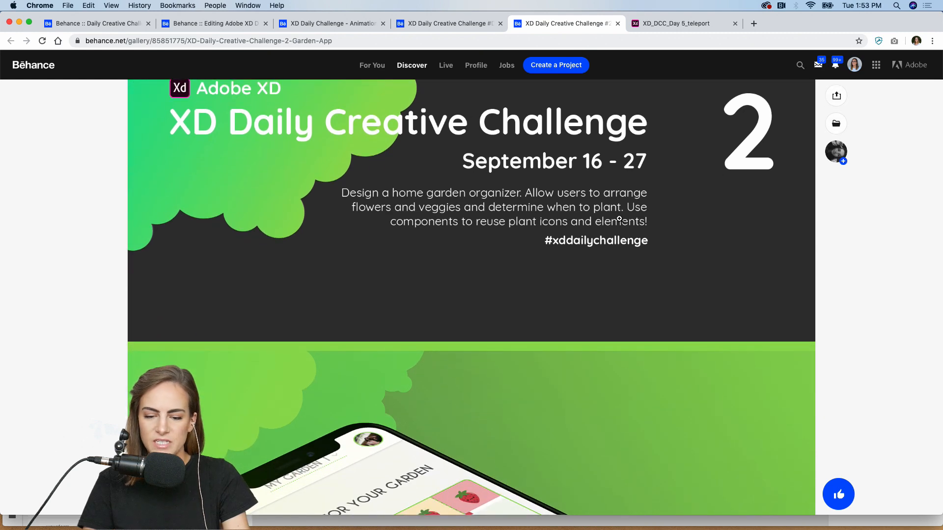
pyautogui.scroll(-7, 639, 216)
pyautogui.scroll(-10, 620, 219)
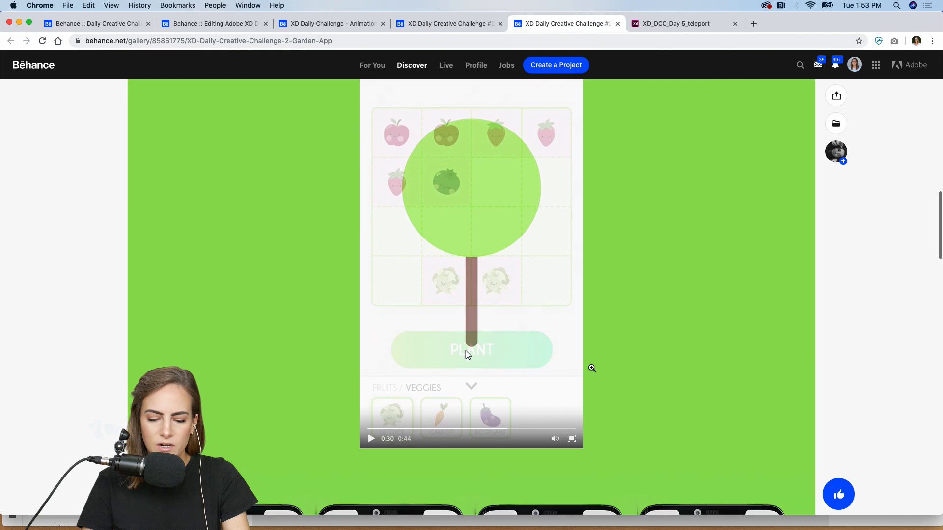
pyautogui.scroll(-1, 590, 386)
pyautogui.click(572, 381)
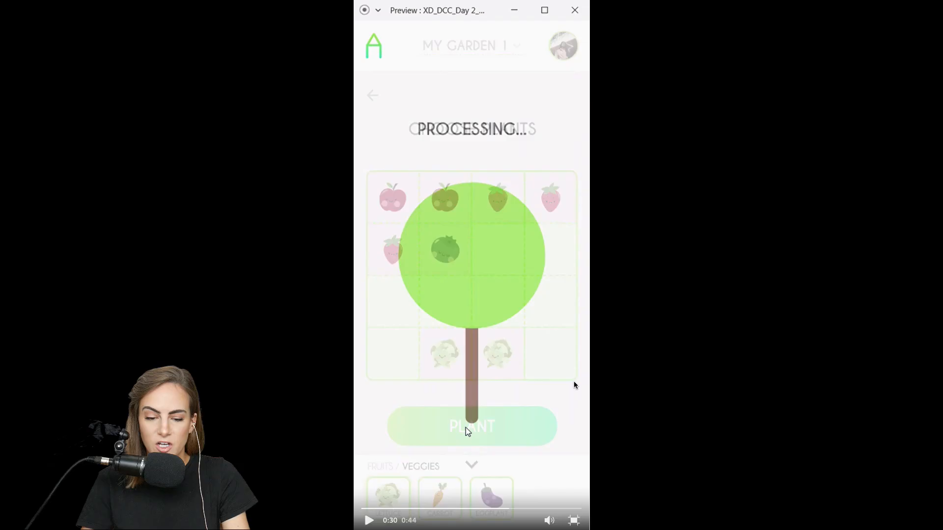
pyautogui.click(364, 511)
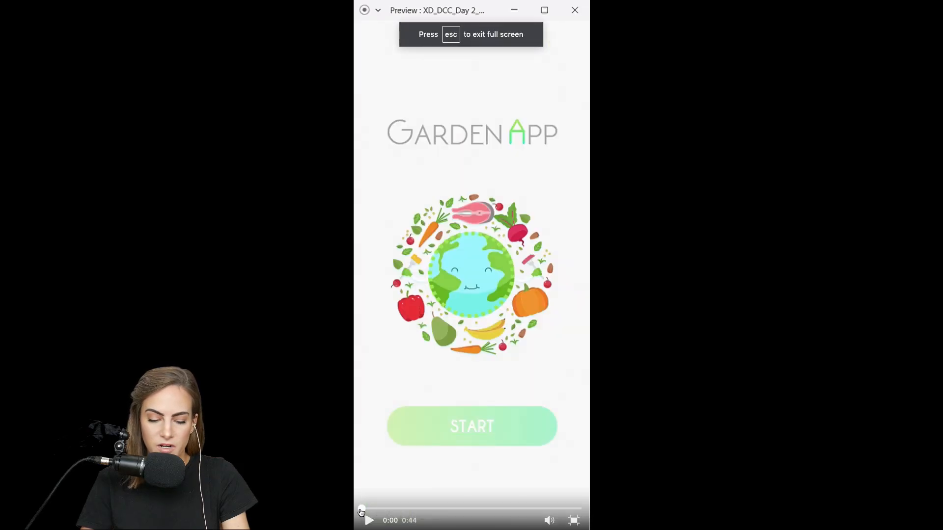
pyautogui.click(368, 521)
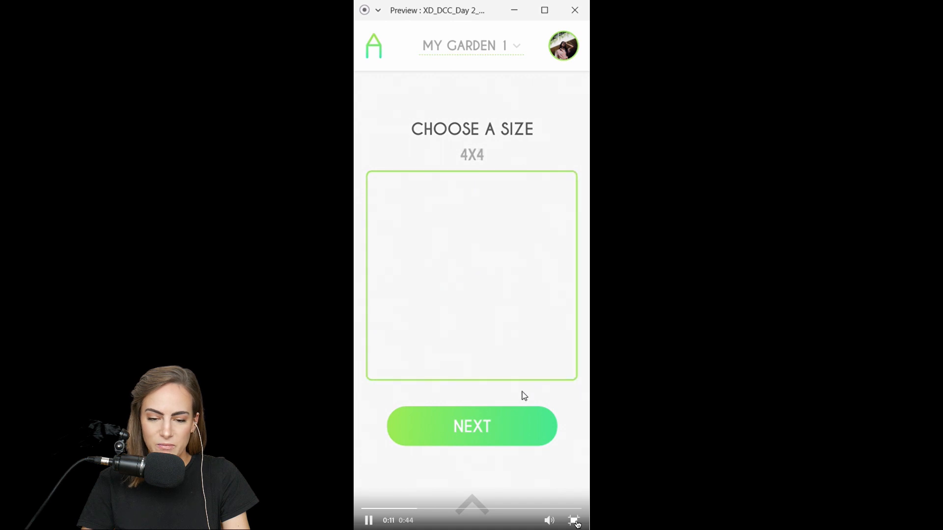
pyautogui.press('space')
pyautogui.press('Escape')
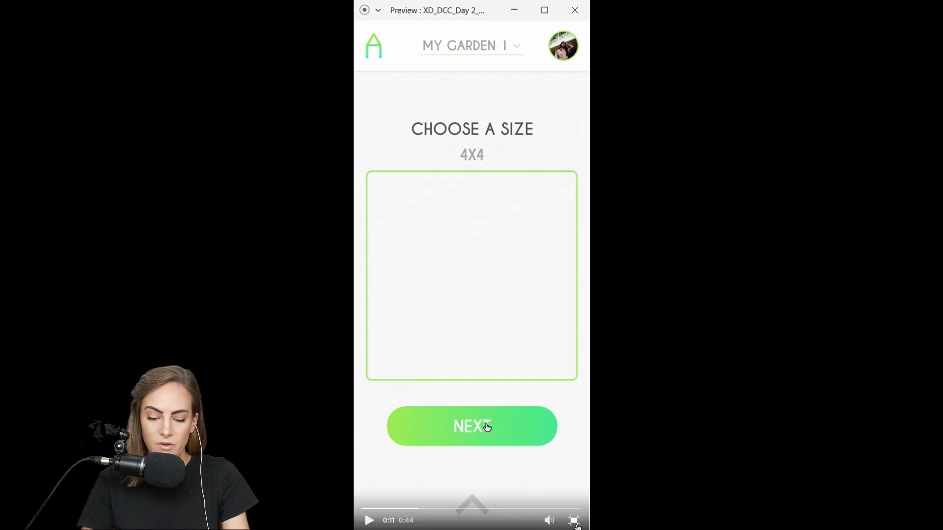